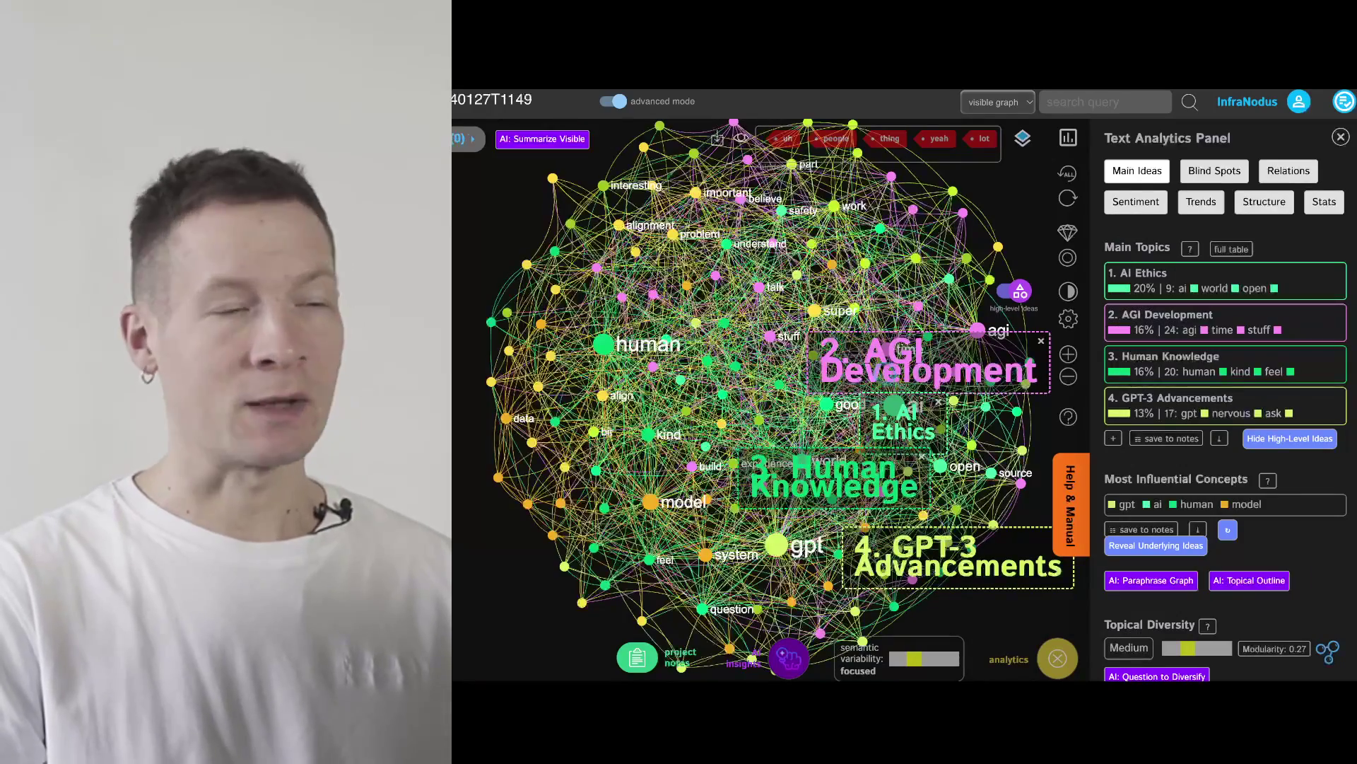
# - Select the Ethics and Human Knowledge label text and show a translation
pyautogui.doubleClick(904, 433)
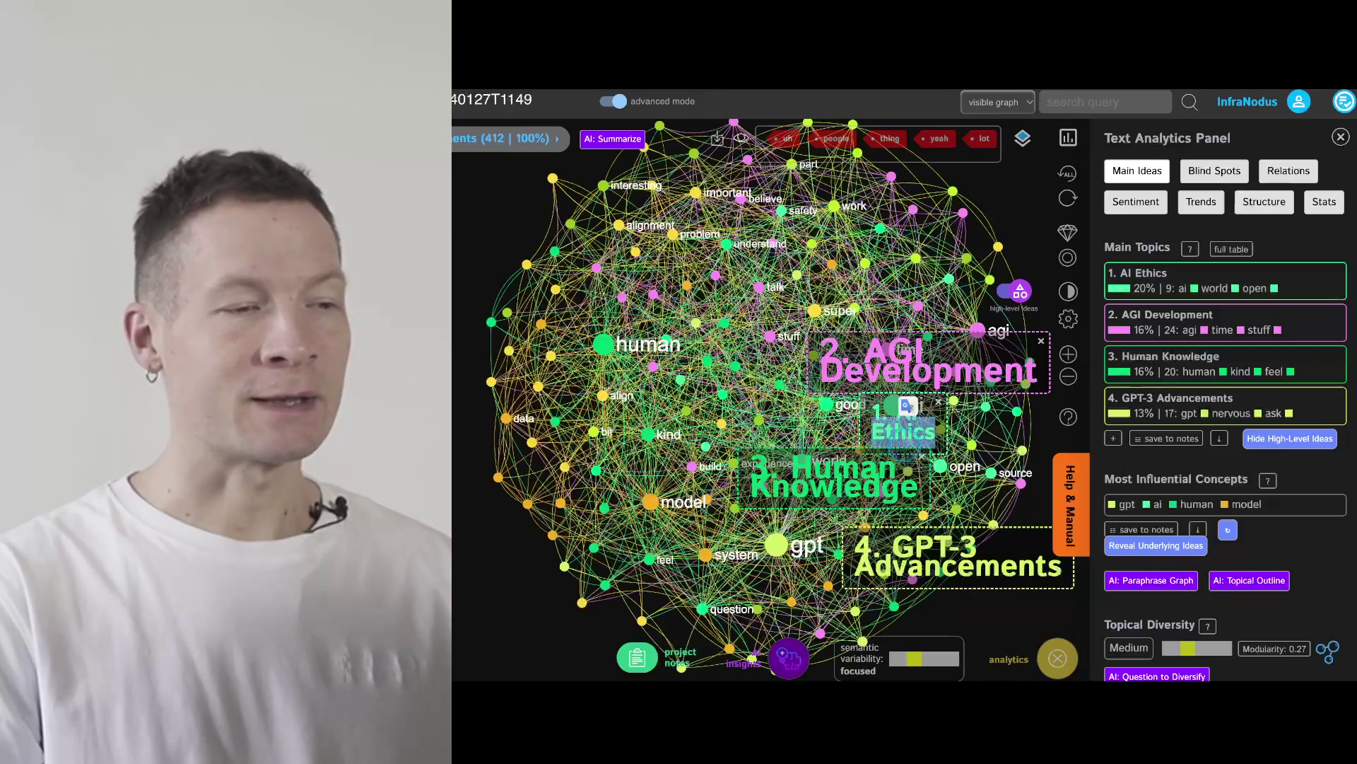
pyautogui.moveTo(894, 458); pyautogui.dragTo(852, 492)
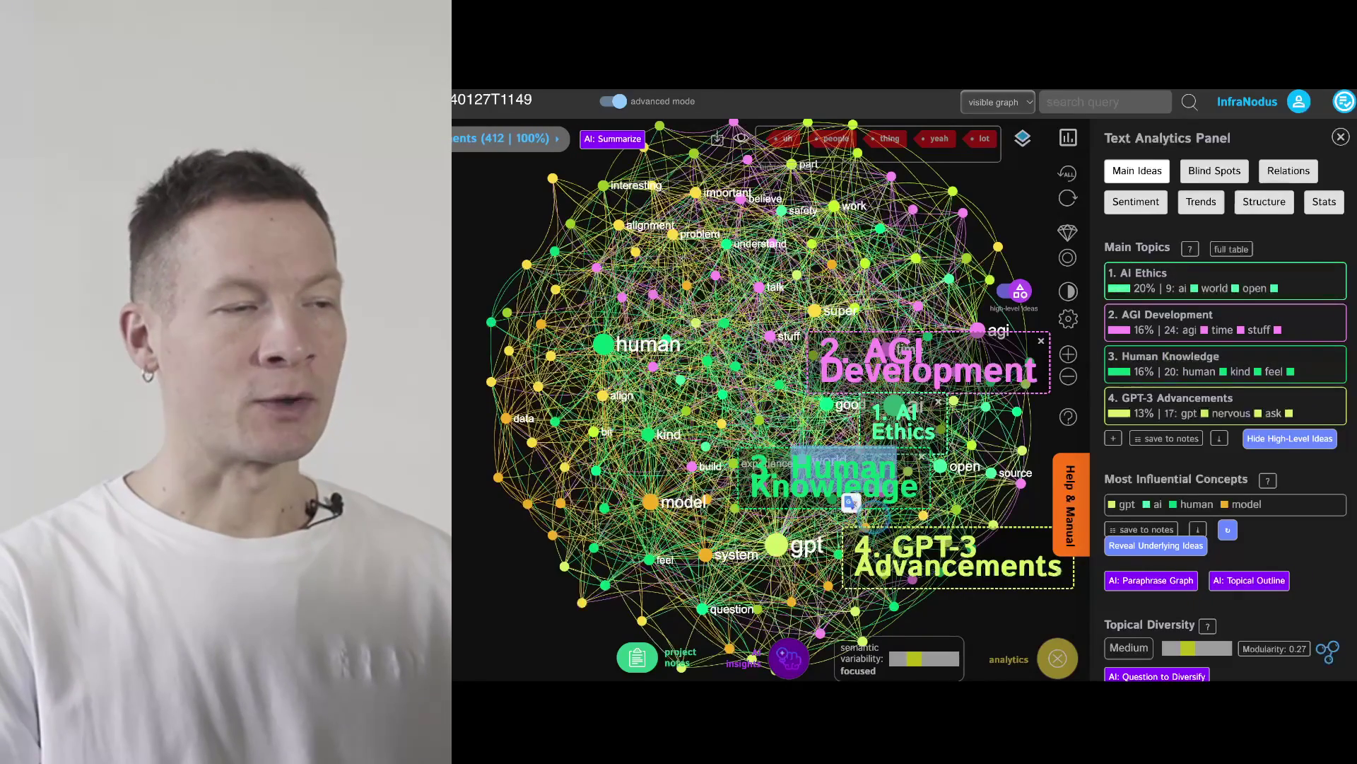
pyautogui.click(852, 502)
# - Filter statements by the gpt, model and system nodes and read the three matching excerpts
pyautogui.click(778, 544)
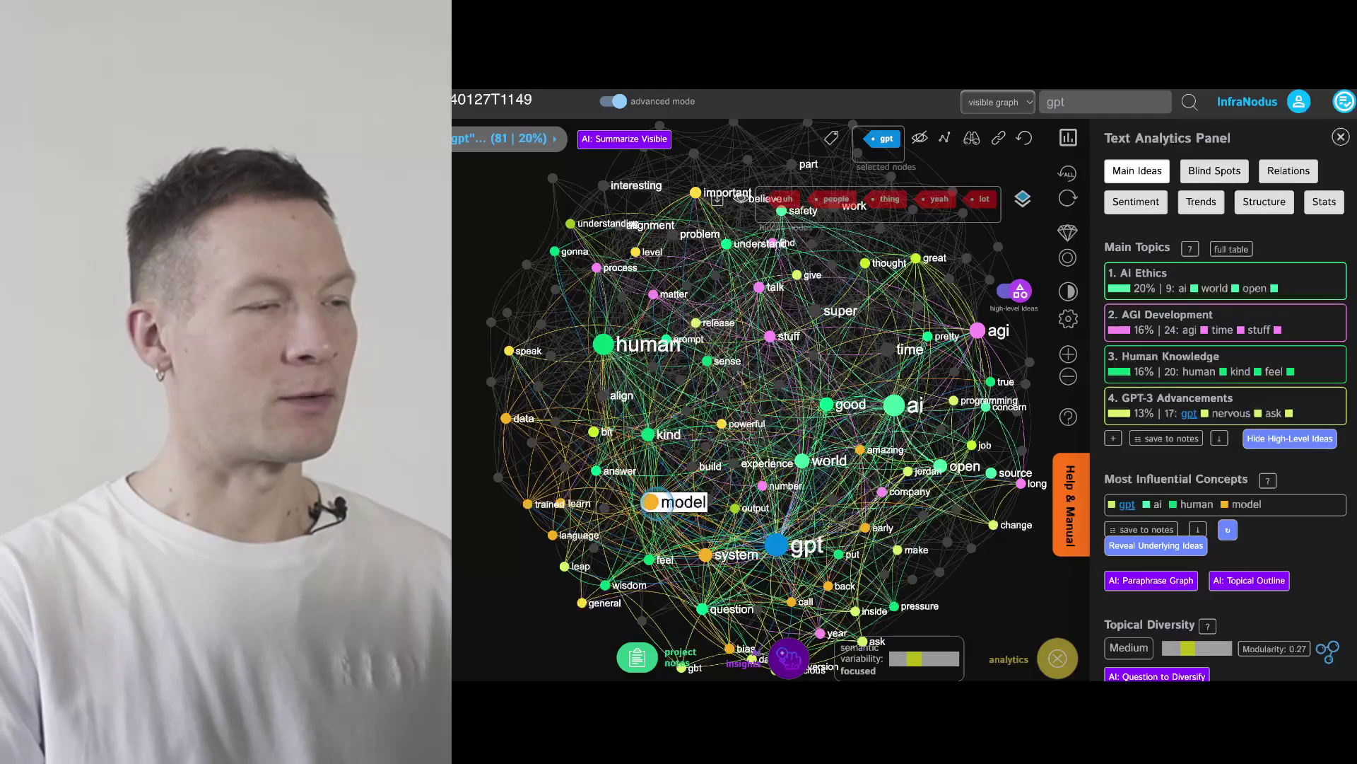
pyautogui.click(650, 502)
pyautogui.click(705, 554)
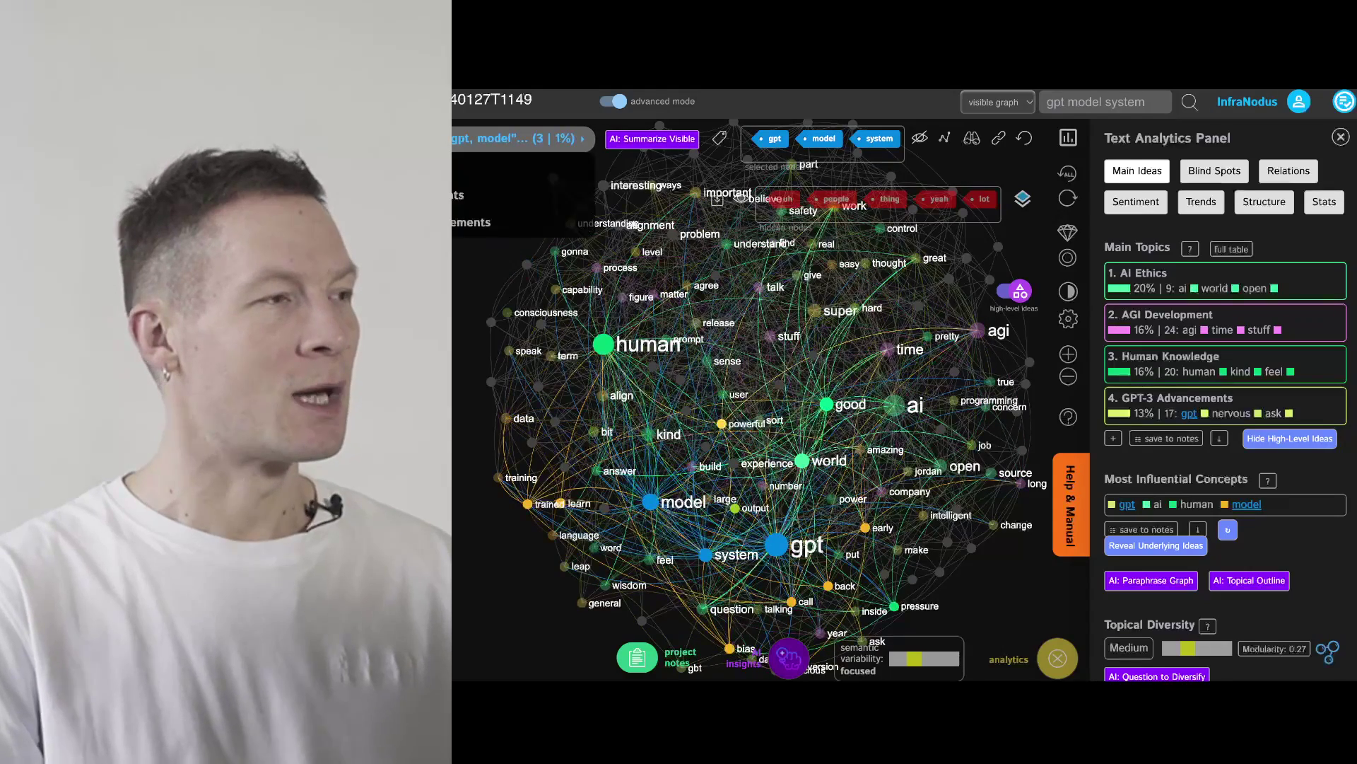
pyautogui.scroll(-5, 509, 389)
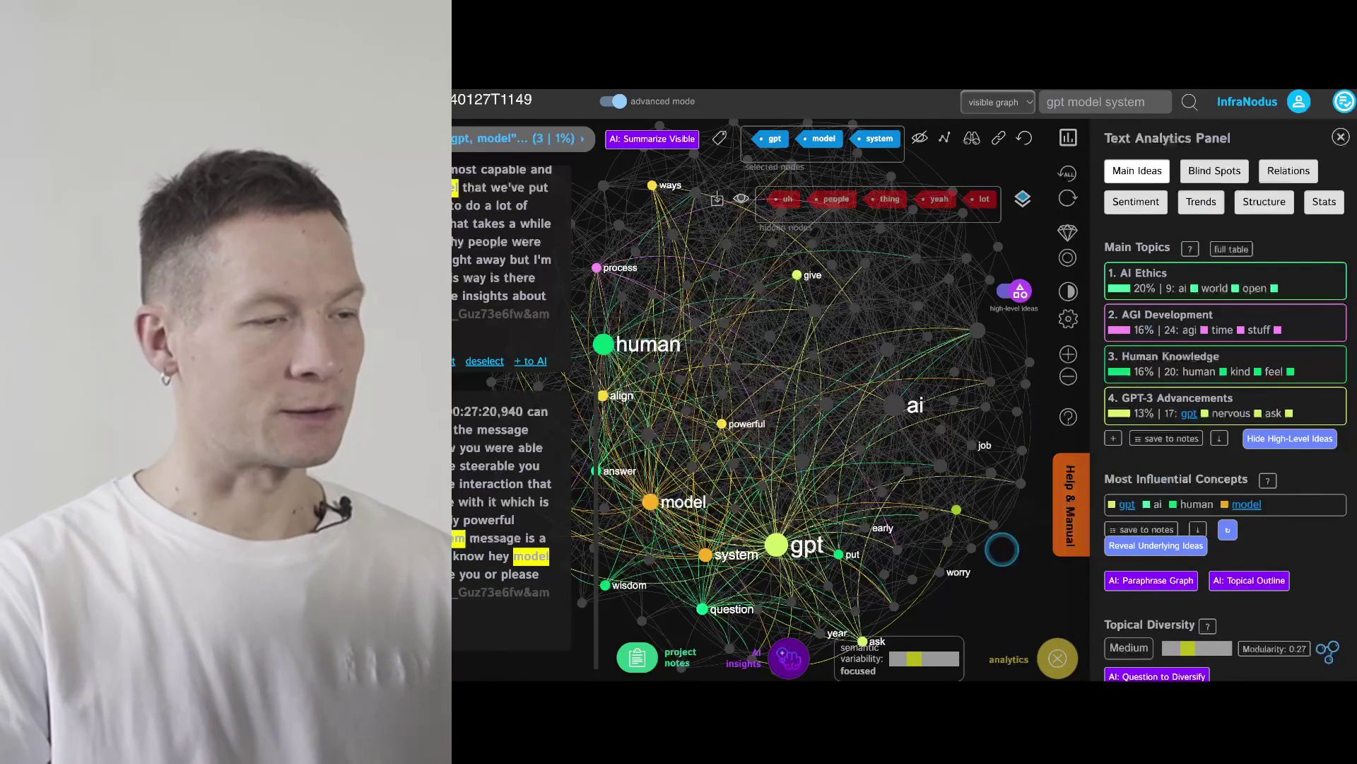
# - Have GPT-4 Chat interpret how gpt, model and system relate, then close the response
pyautogui.click(787, 657)
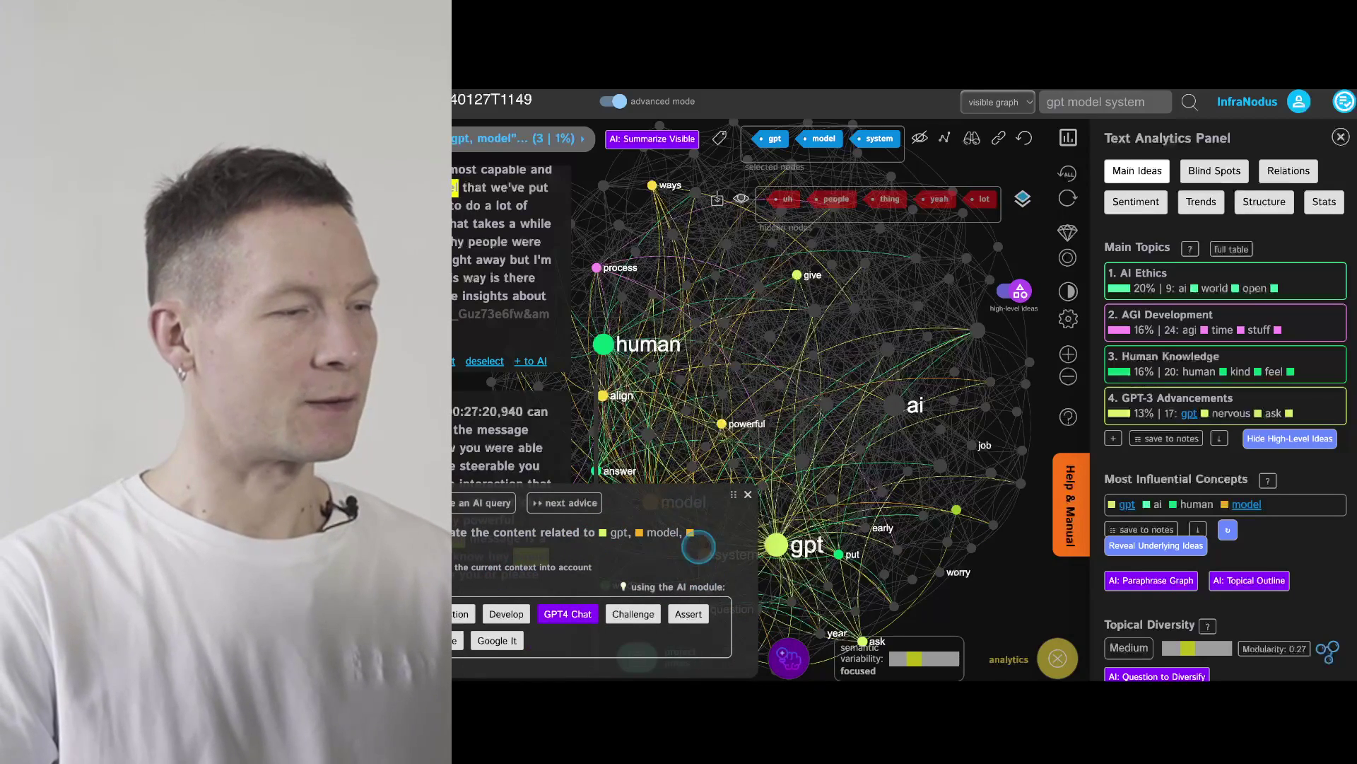
pyautogui.click(569, 614)
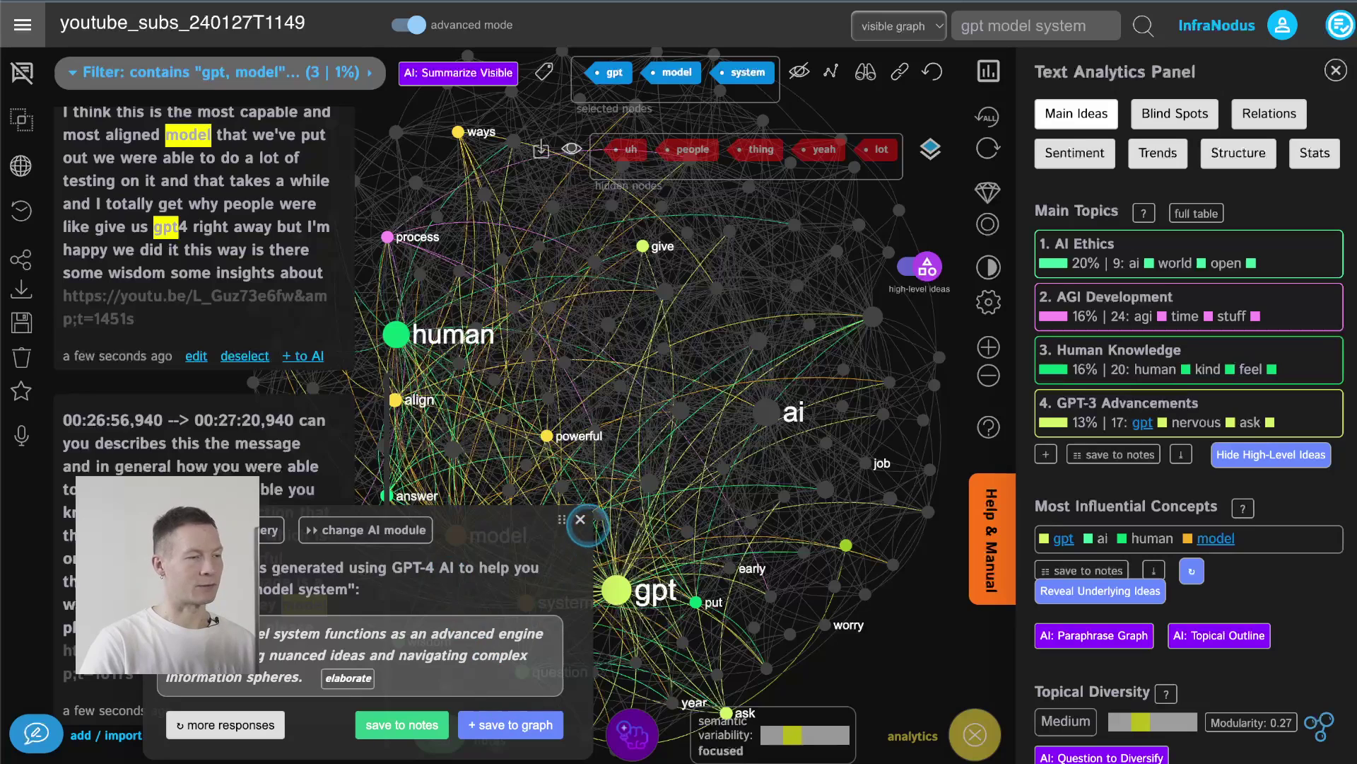
pyautogui.click(581, 519)
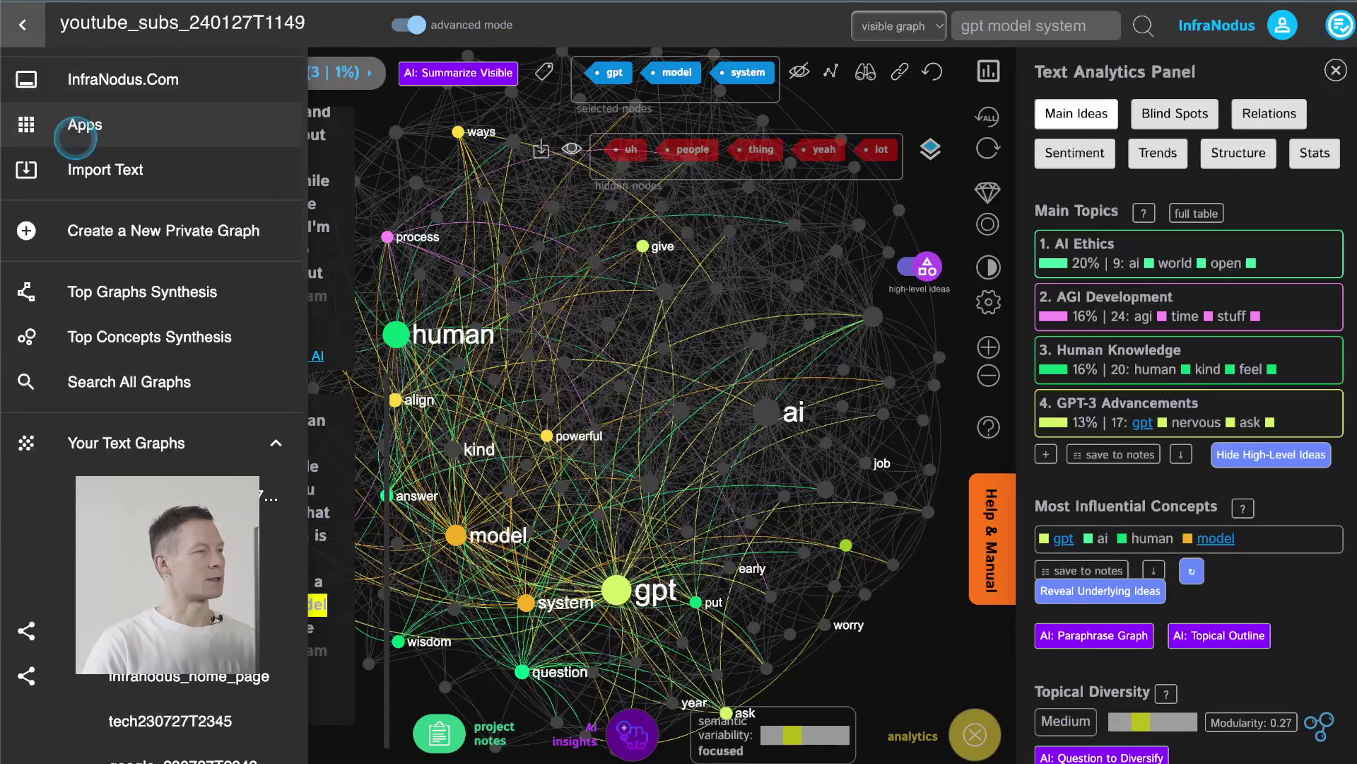
# - Create a new text knowledge graph from the pasted YouTube link and import its subtitles
pyautogui.click(79, 131)
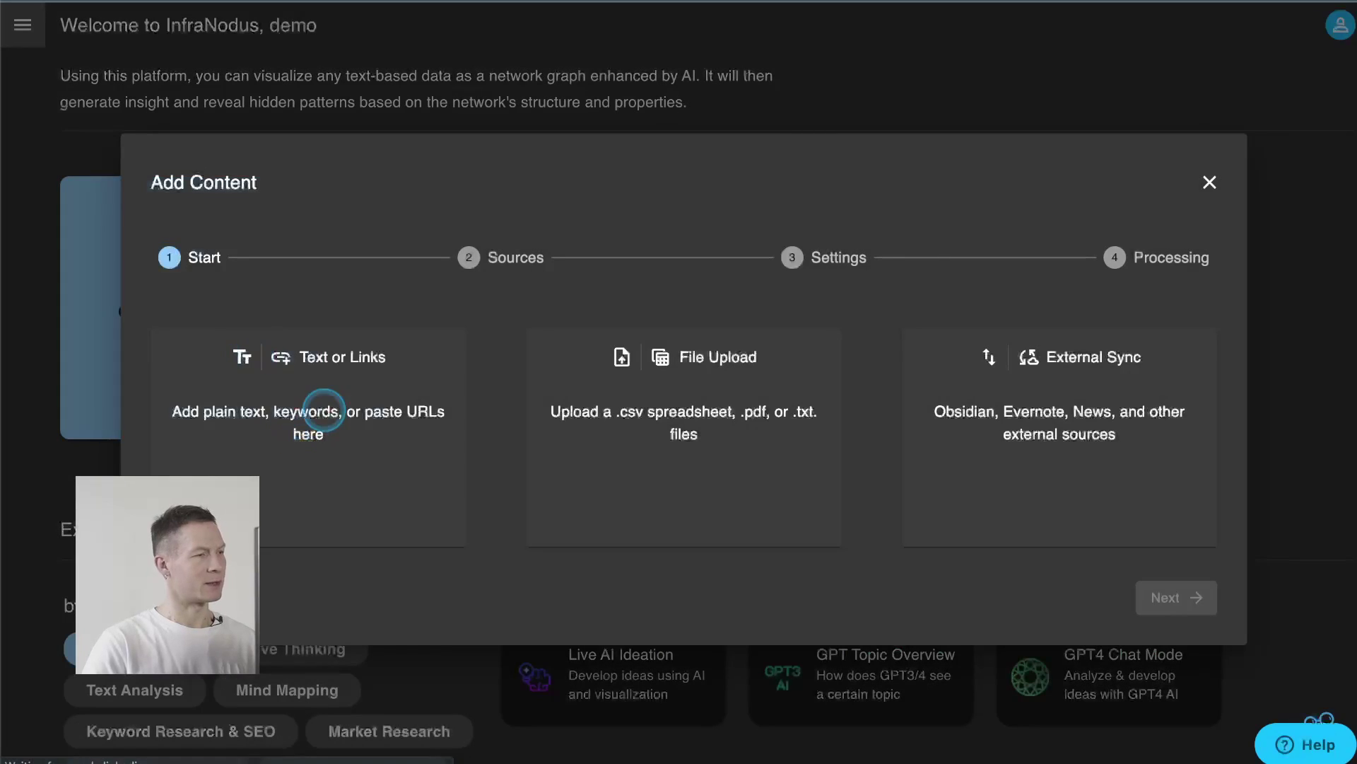
pyautogui.click(323, 393)
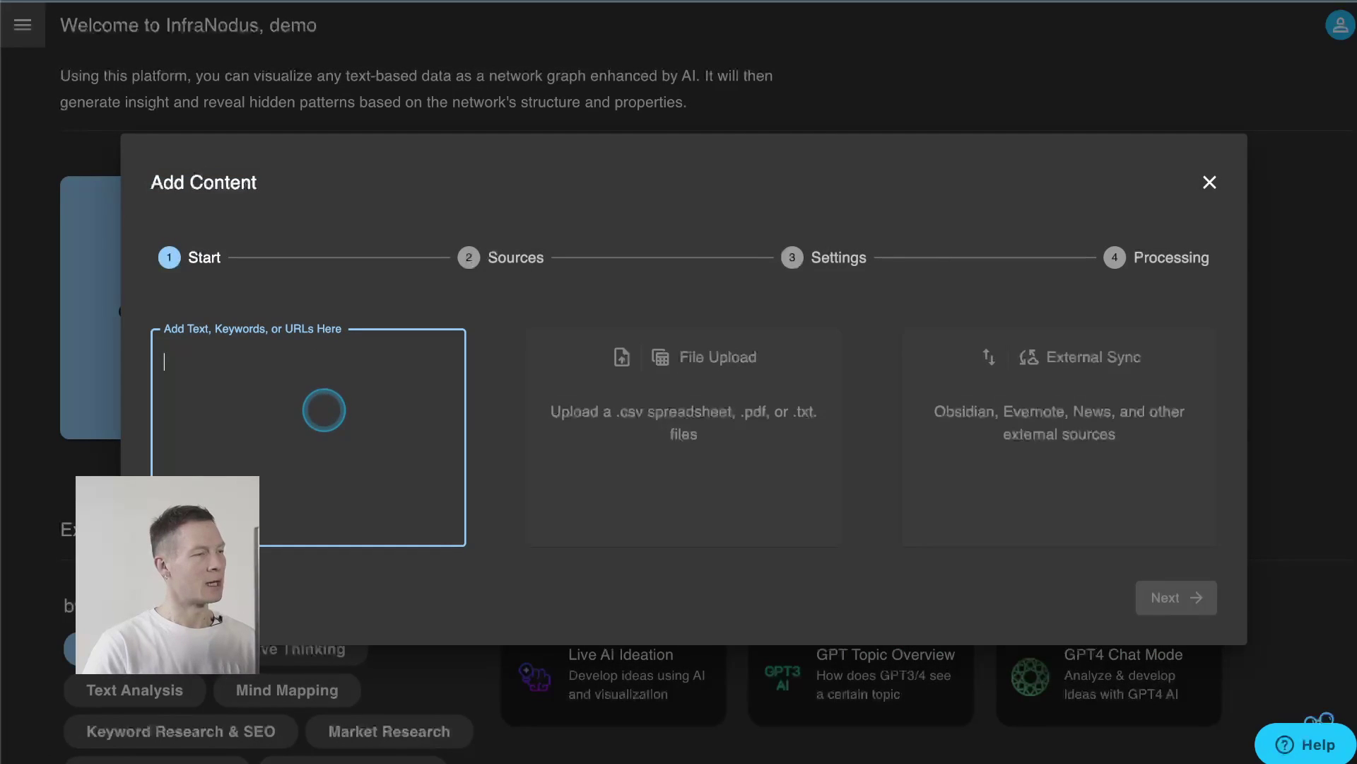
pyautogui.write('https://www.youtube.com/watch?v=L_Guz73e6fw&t=1451s')
pyautogui.click(1168, 597)
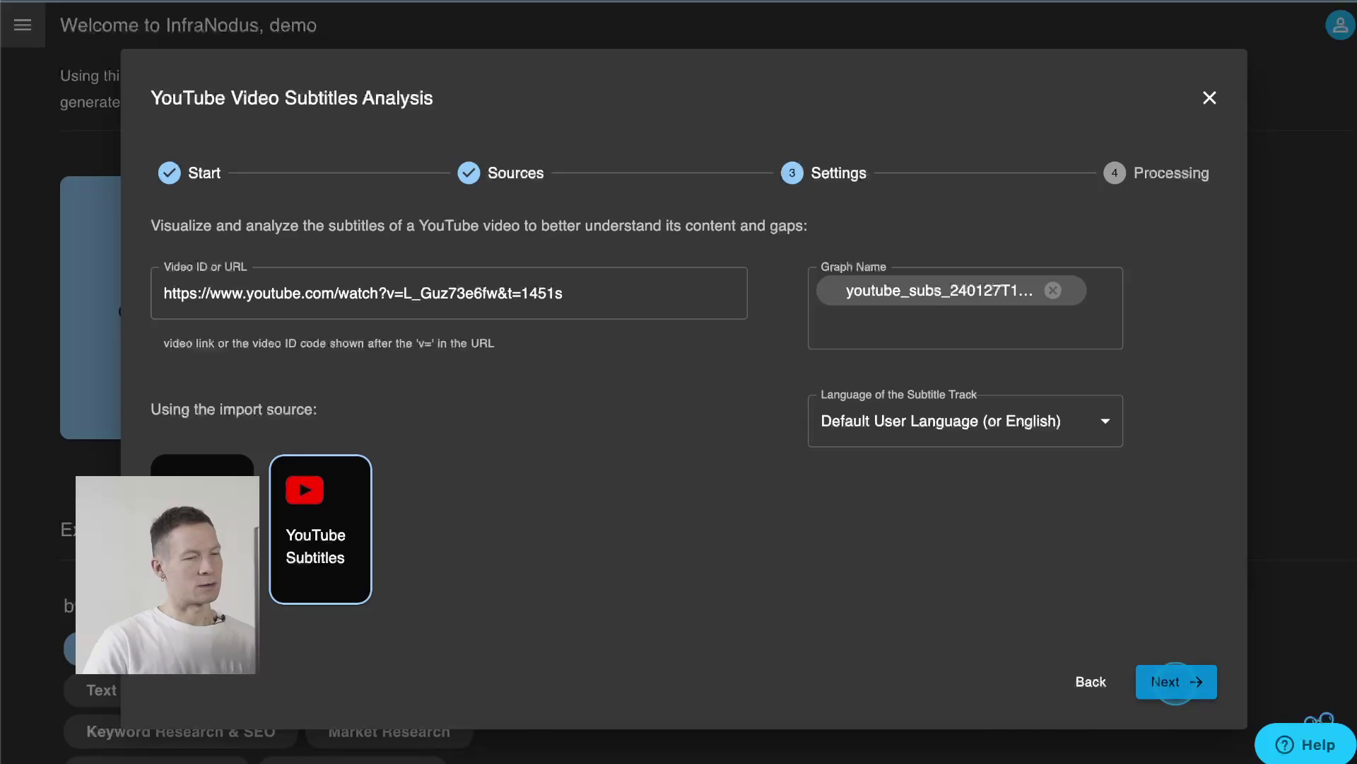
pyautogui.click(1176, 683)
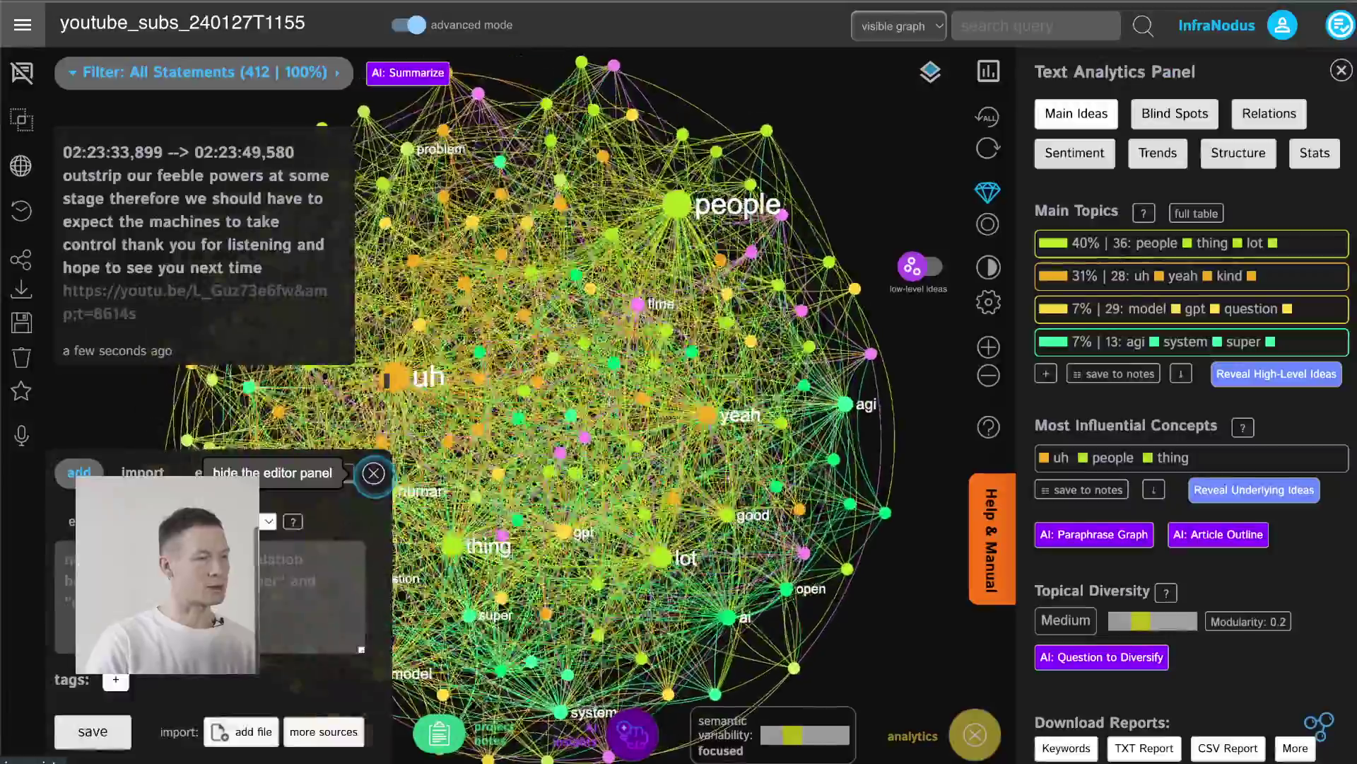
# - Hide the editor, remove uh, people and thing, then select and hide yeah and lot
pyautogui.click(373, 473)
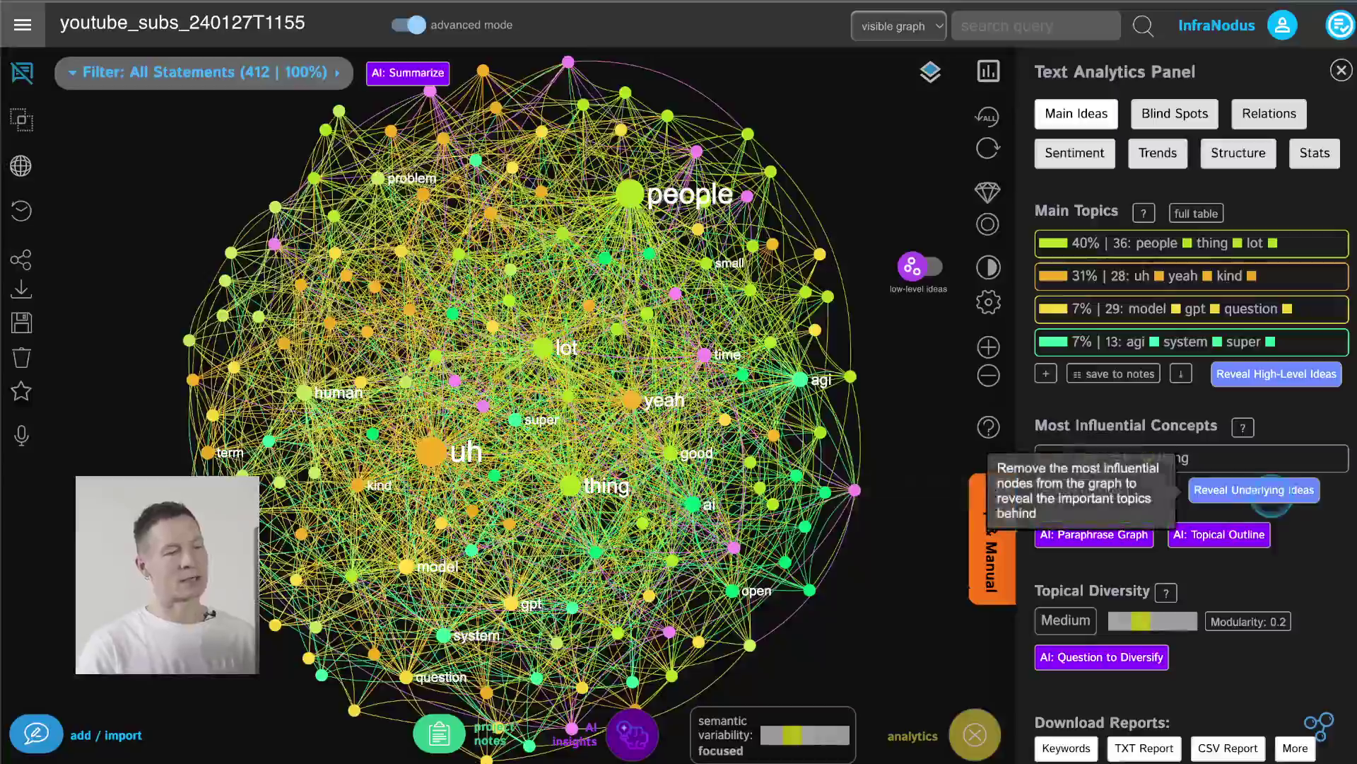
pyautogui.click(1262, 491)
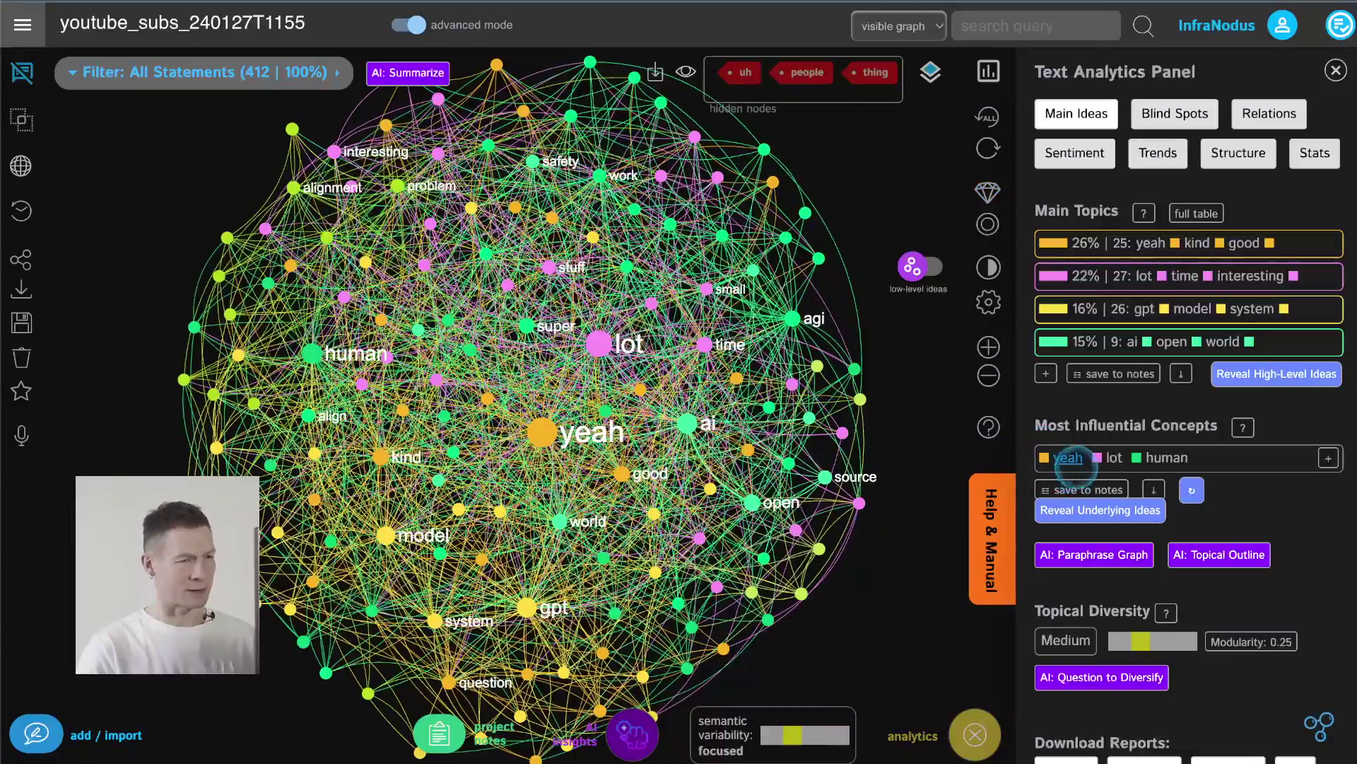
pyautogui.click(1069, 460)
pyautogui.click(1112, 456)
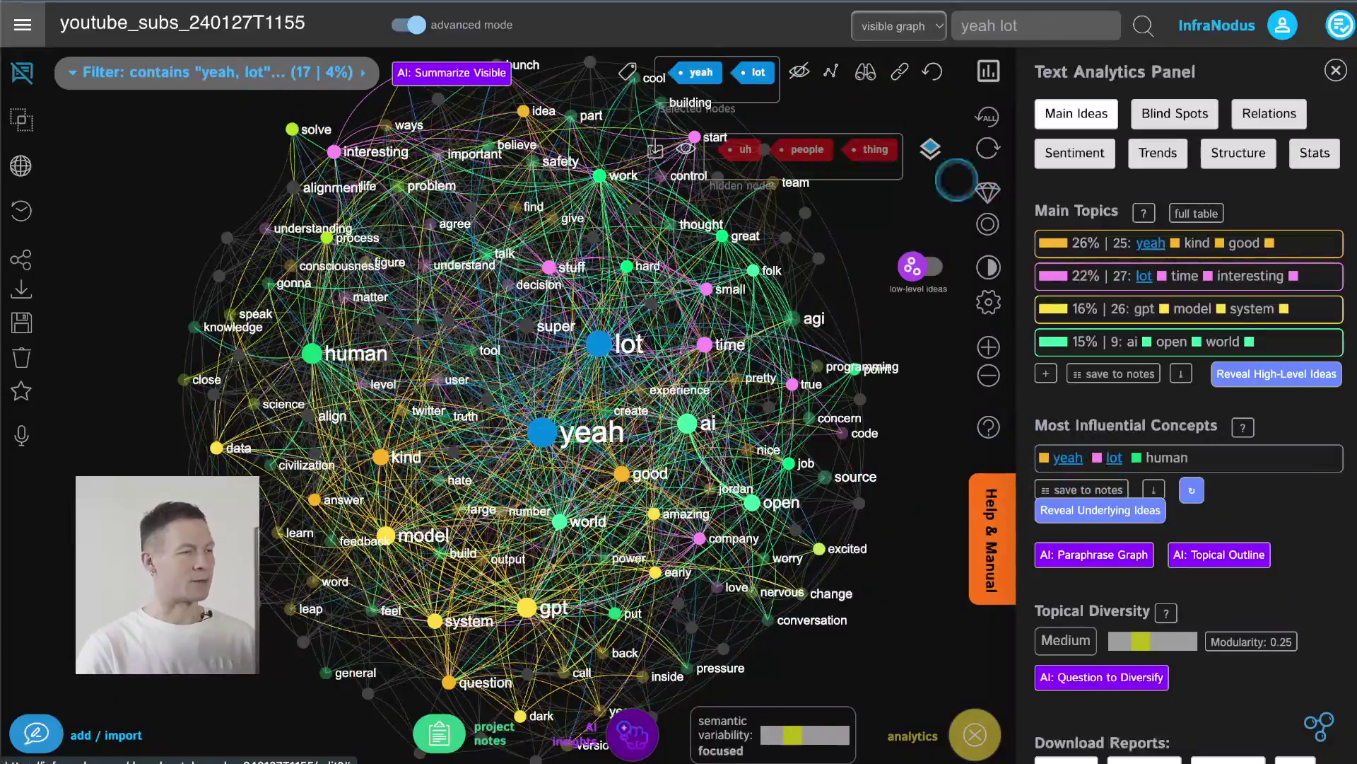
pyautogui.click(800, 69)
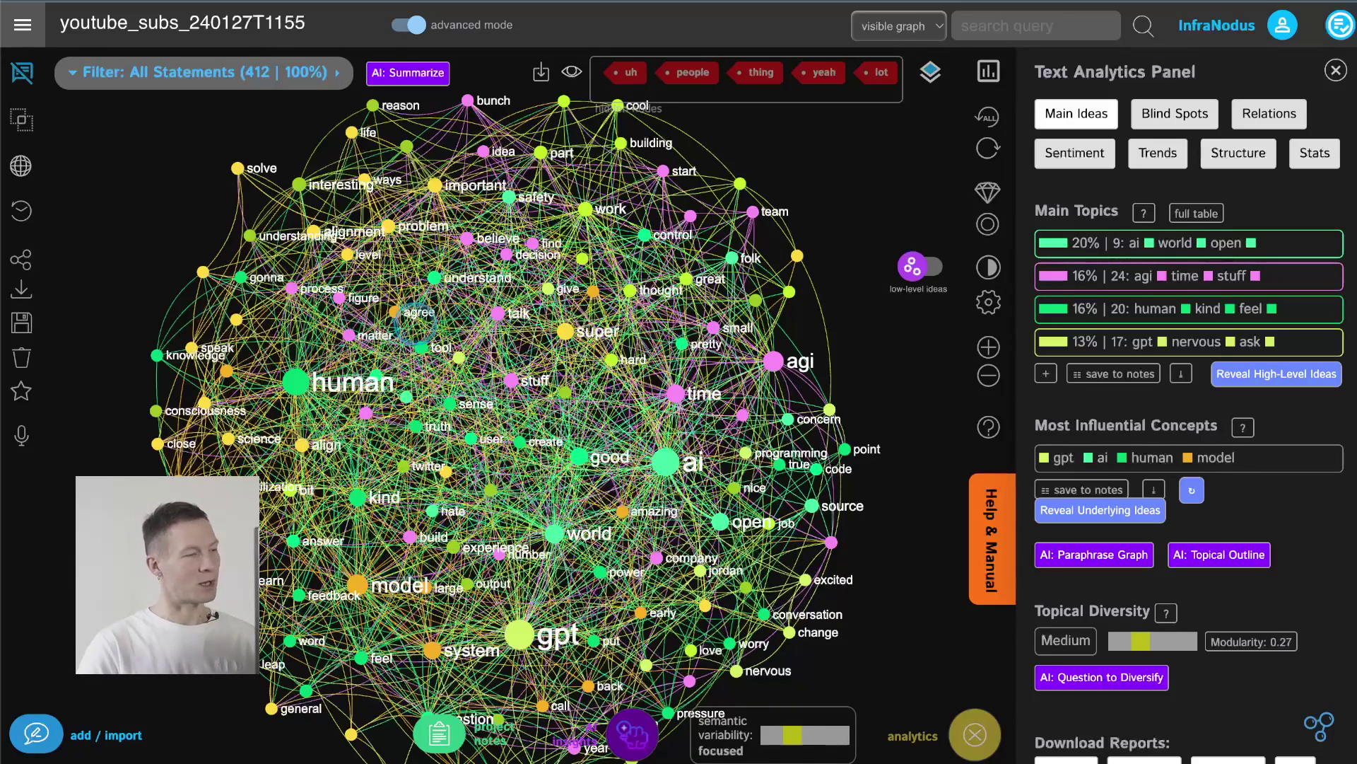
# - Show GPT topic names, then preview and clear AI Ethics, Human Knowledge, AGI Development, GPT-3 Advancements filters
pyautogui.click(919, 266)
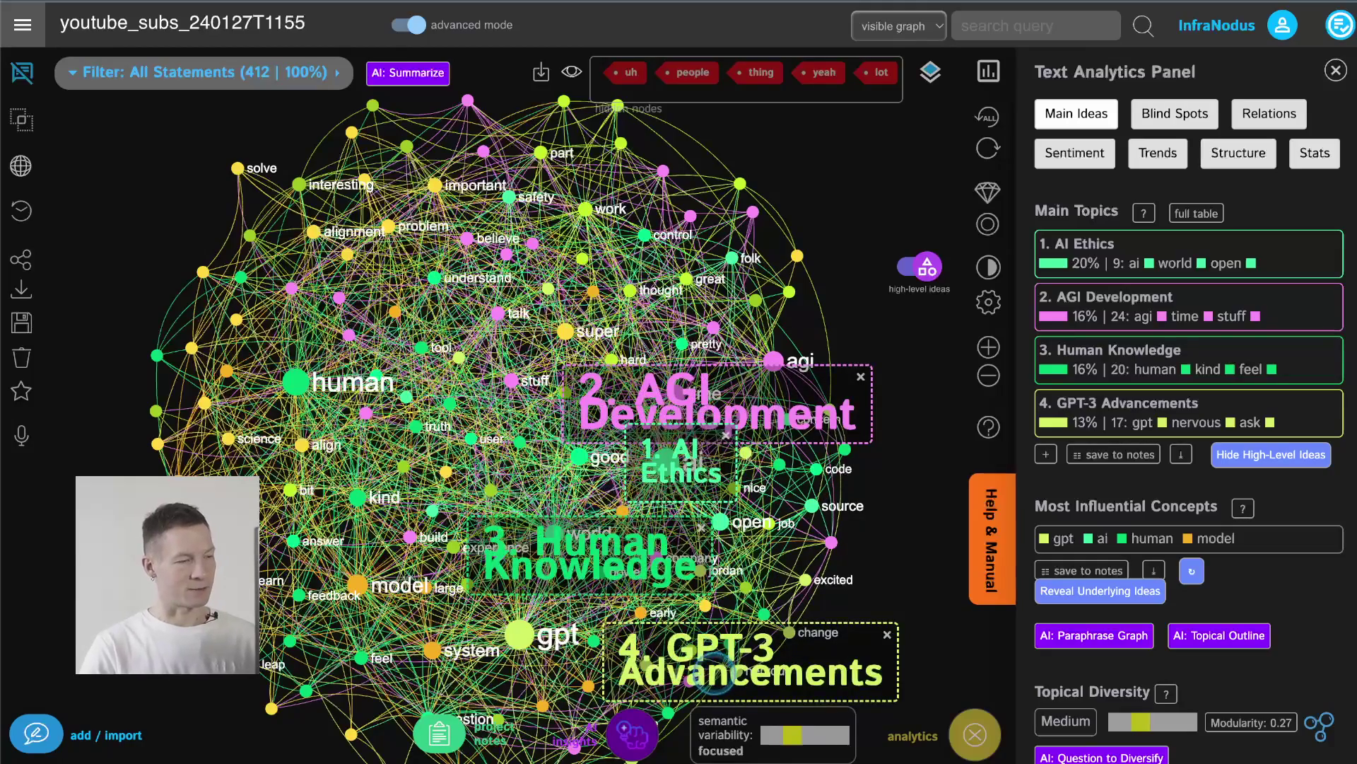
pyautogui.click(666, 460)
pyautogui.click(666, 460)
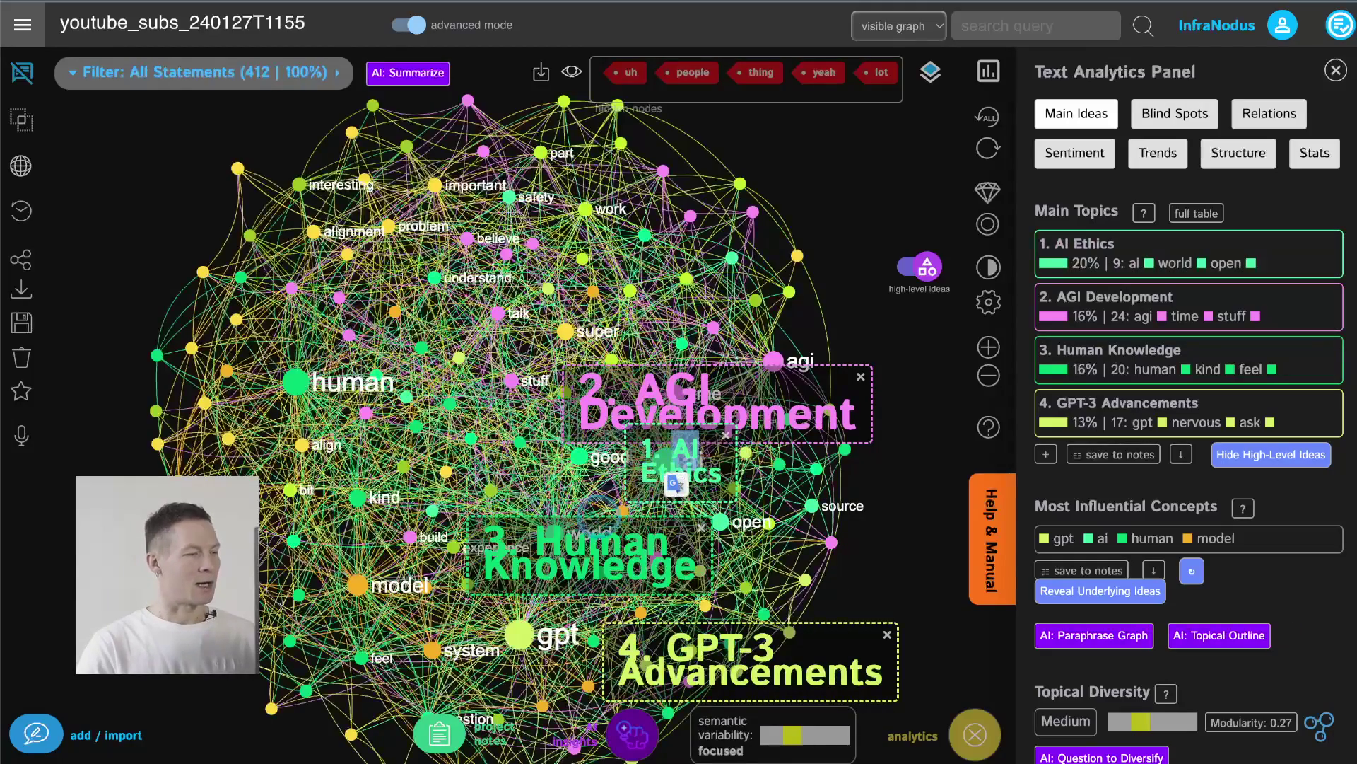
pyautogui.doubleClick(572, 541)
pyautogui.click(668, 388)
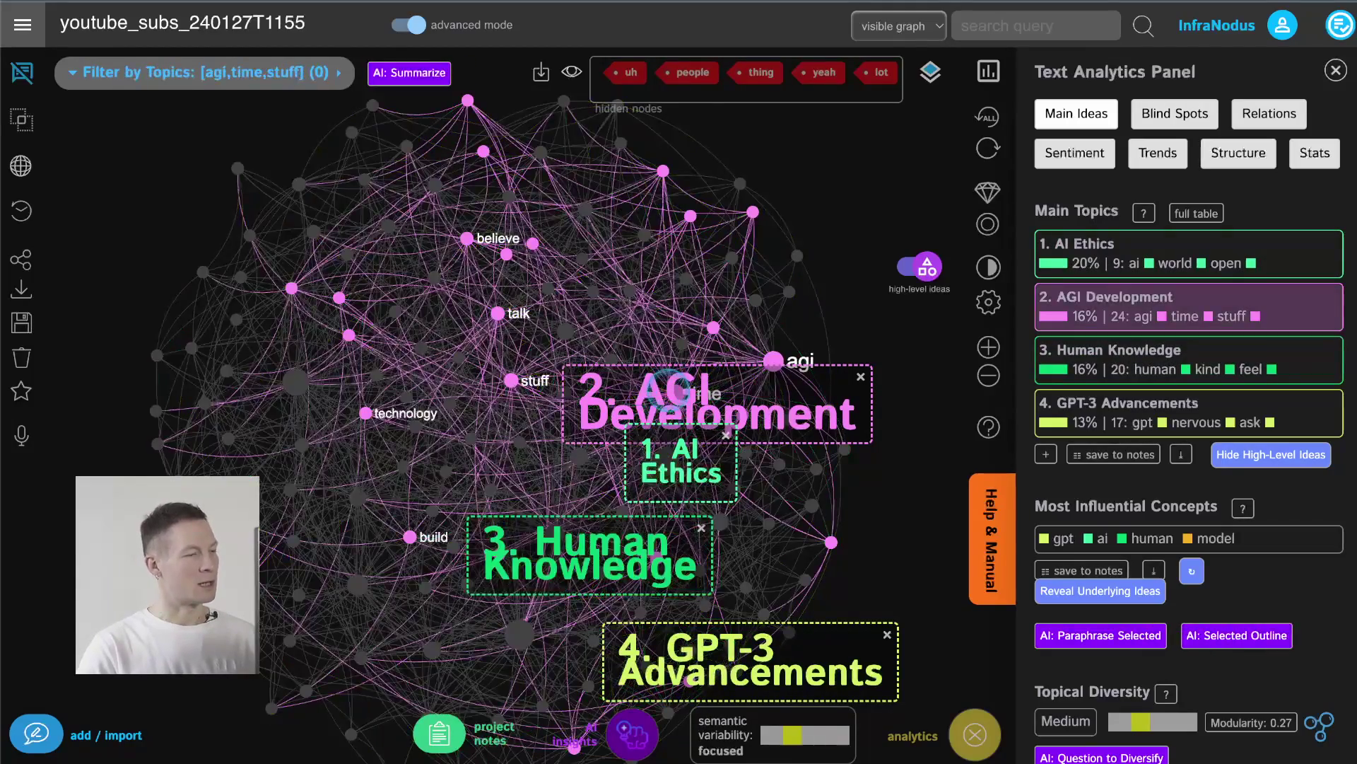
pyautogui.click(669, 387)
pyautogui.click(707, 647)
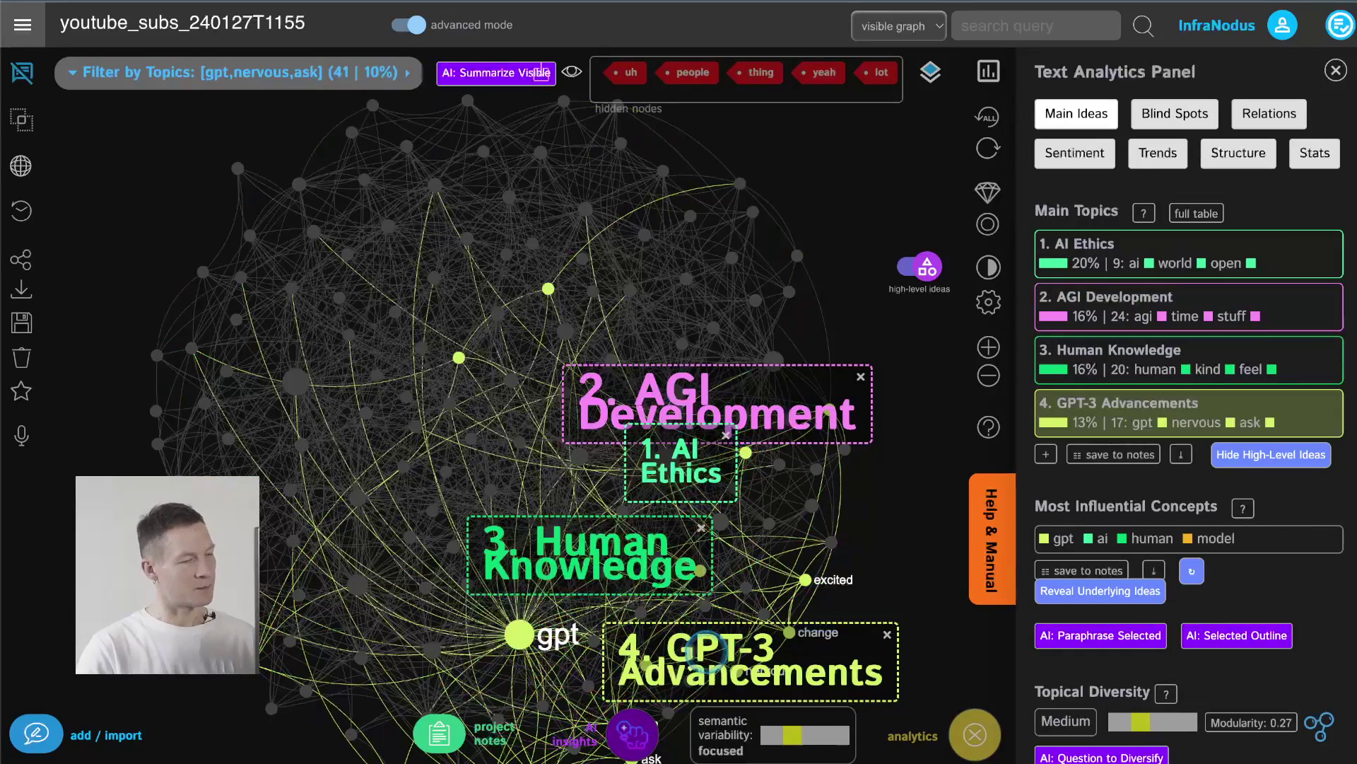
pyautogui.click(707, 647)
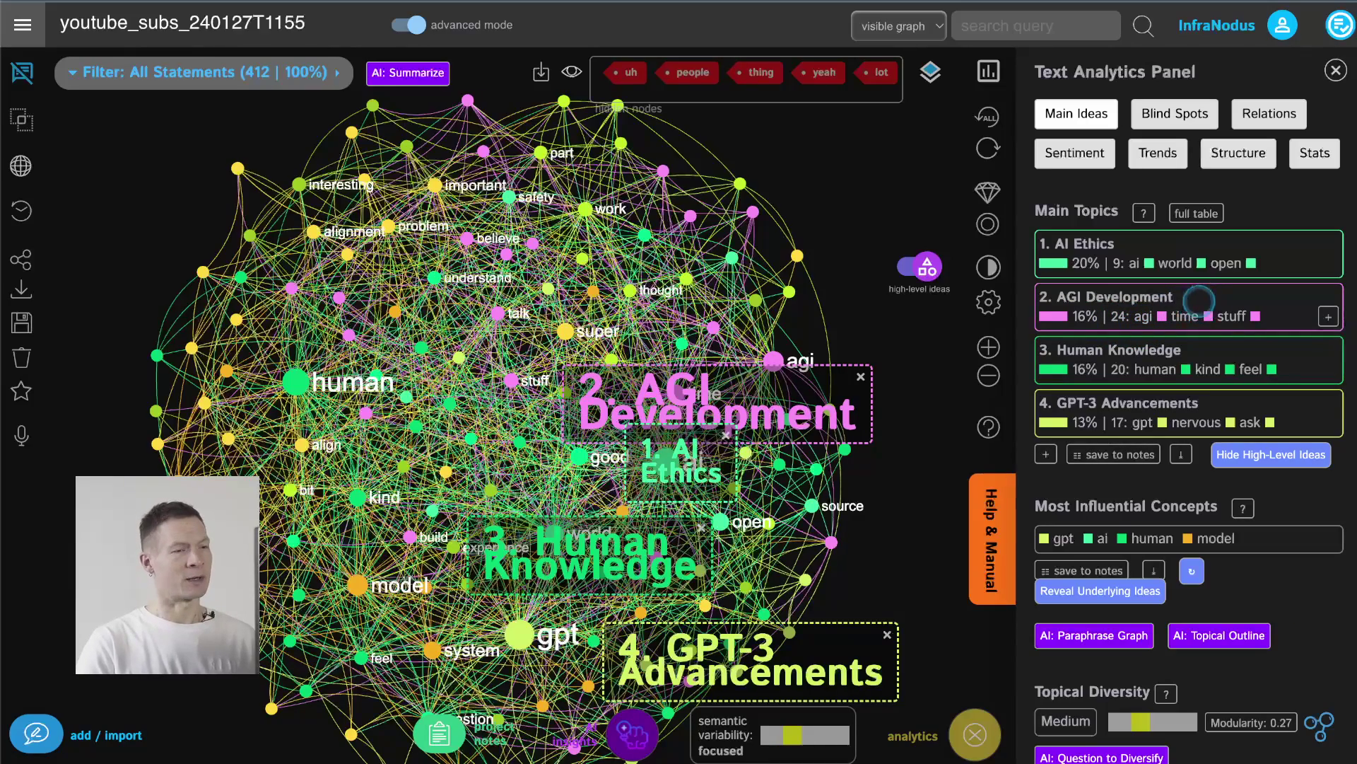
# - Filter to 2. AGI Development and browse its 68 matching statements with timestamps
pyautogui.click(1199, 301)
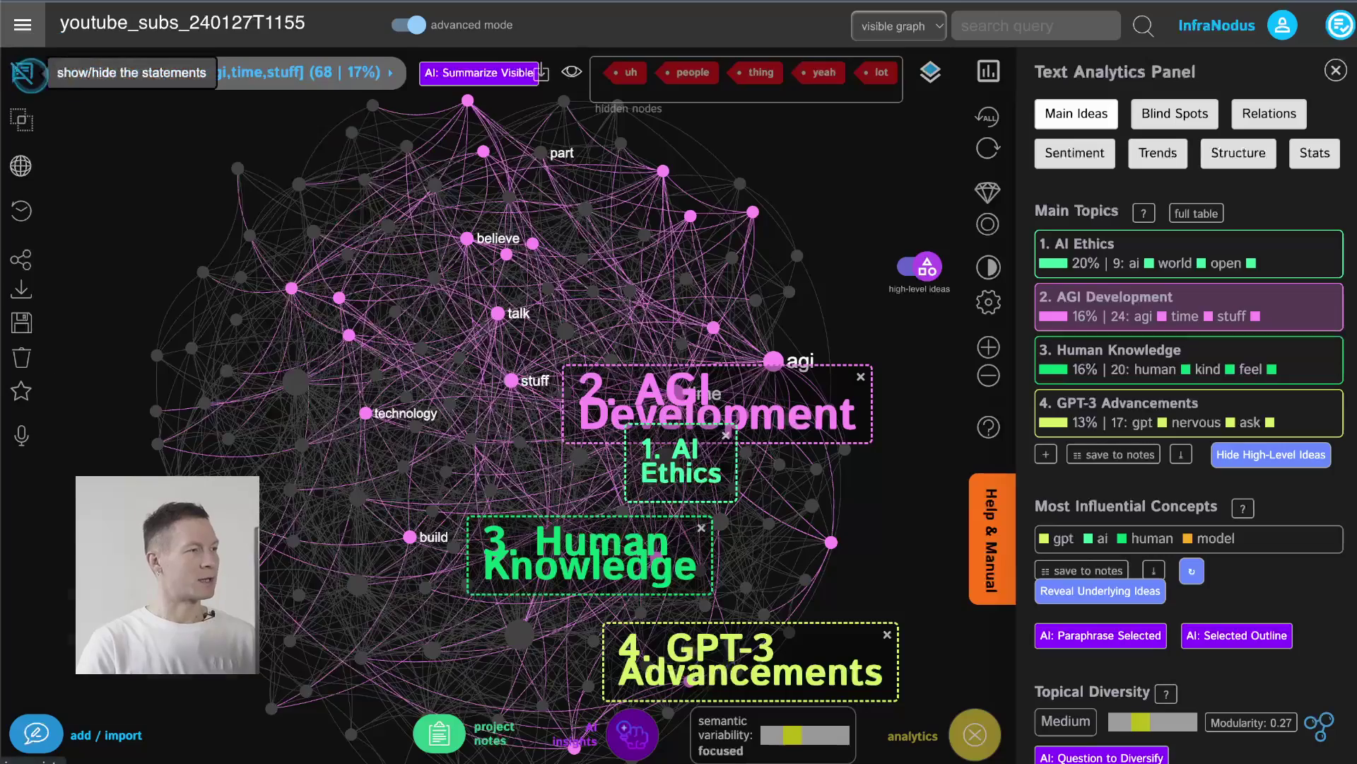
pyautogui.click(23, 72)
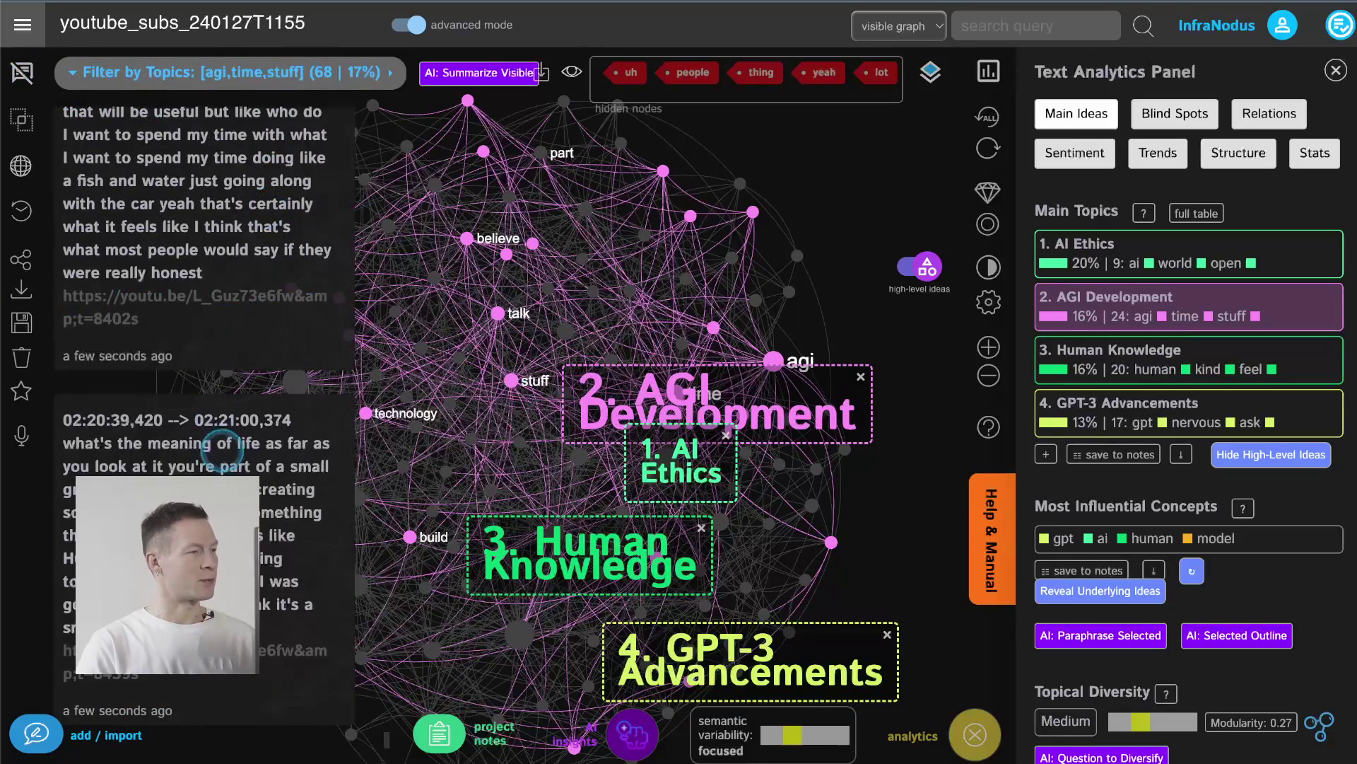
pyautogui.scroll(10, 212, 445)
pyautogui.scroll(-8, 193, 463)
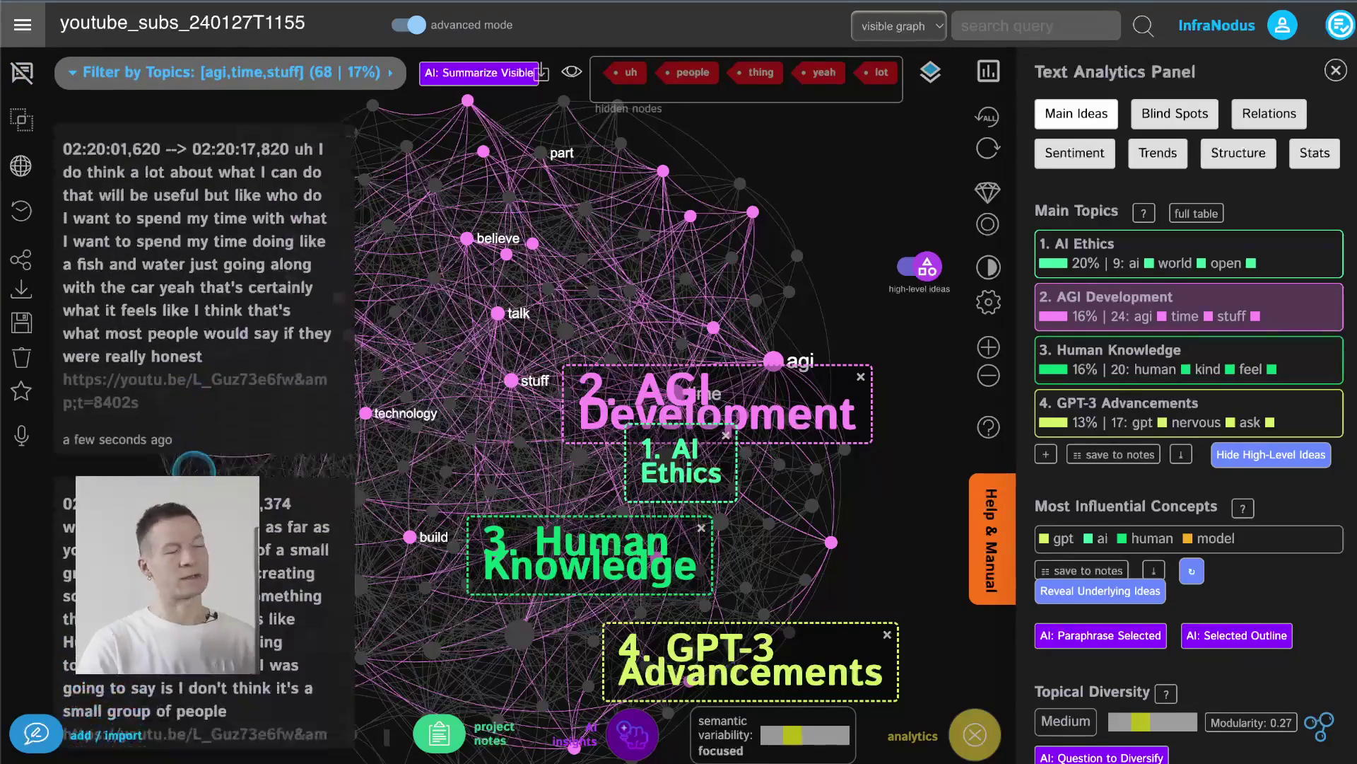
pyautogui.scroll(-1, 193, 463)
pyautogui.scroll(8, 193, 463)
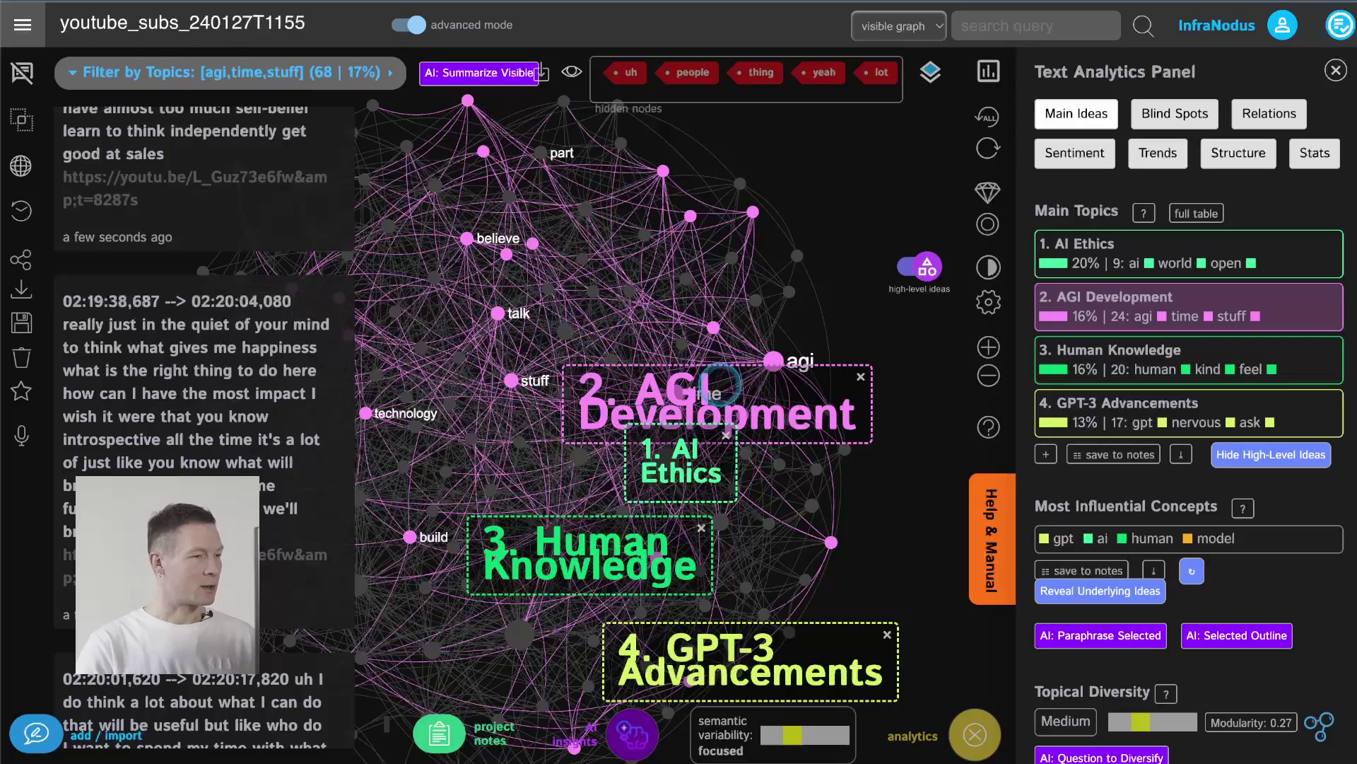
# - Turn off topic names and filter statements by agi, technology and build for 61 matches
pyautogui.click(919, 266)
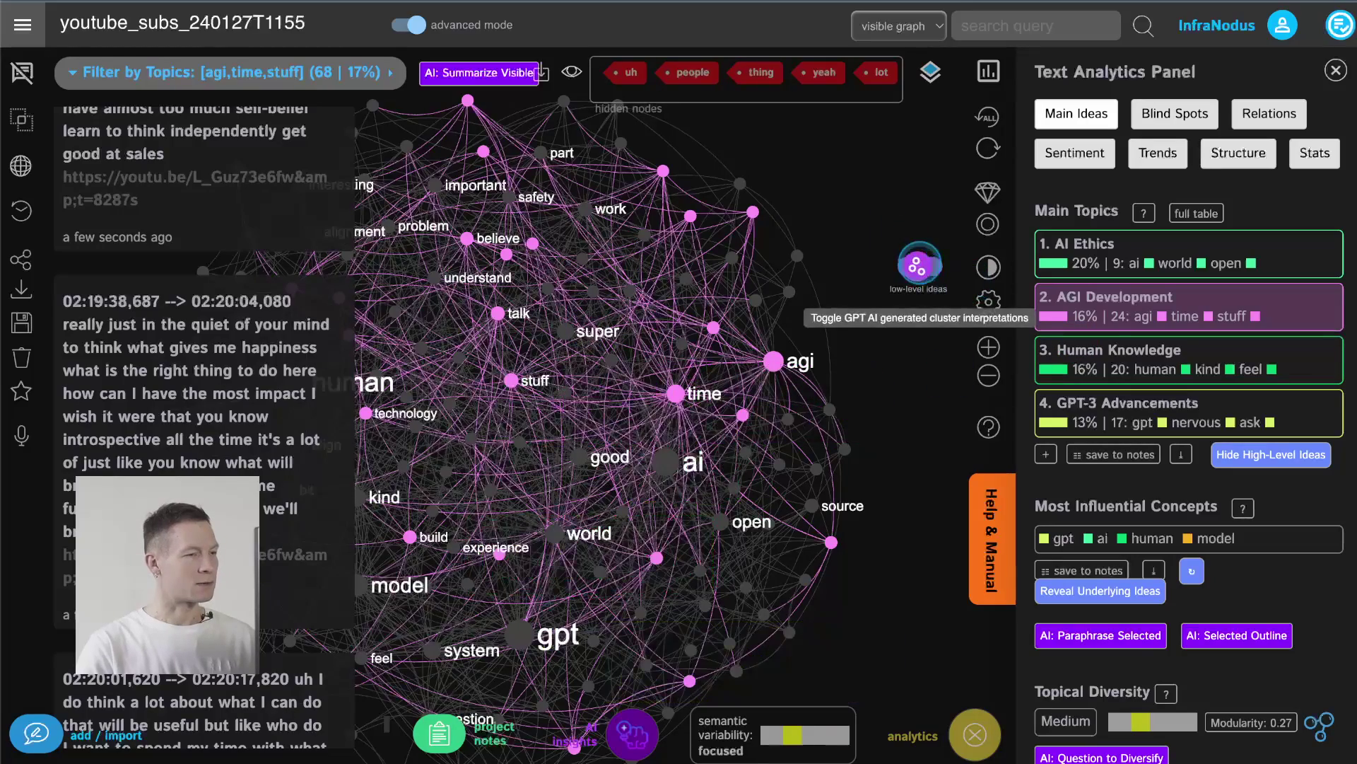
pyautogui.click(772, 360)
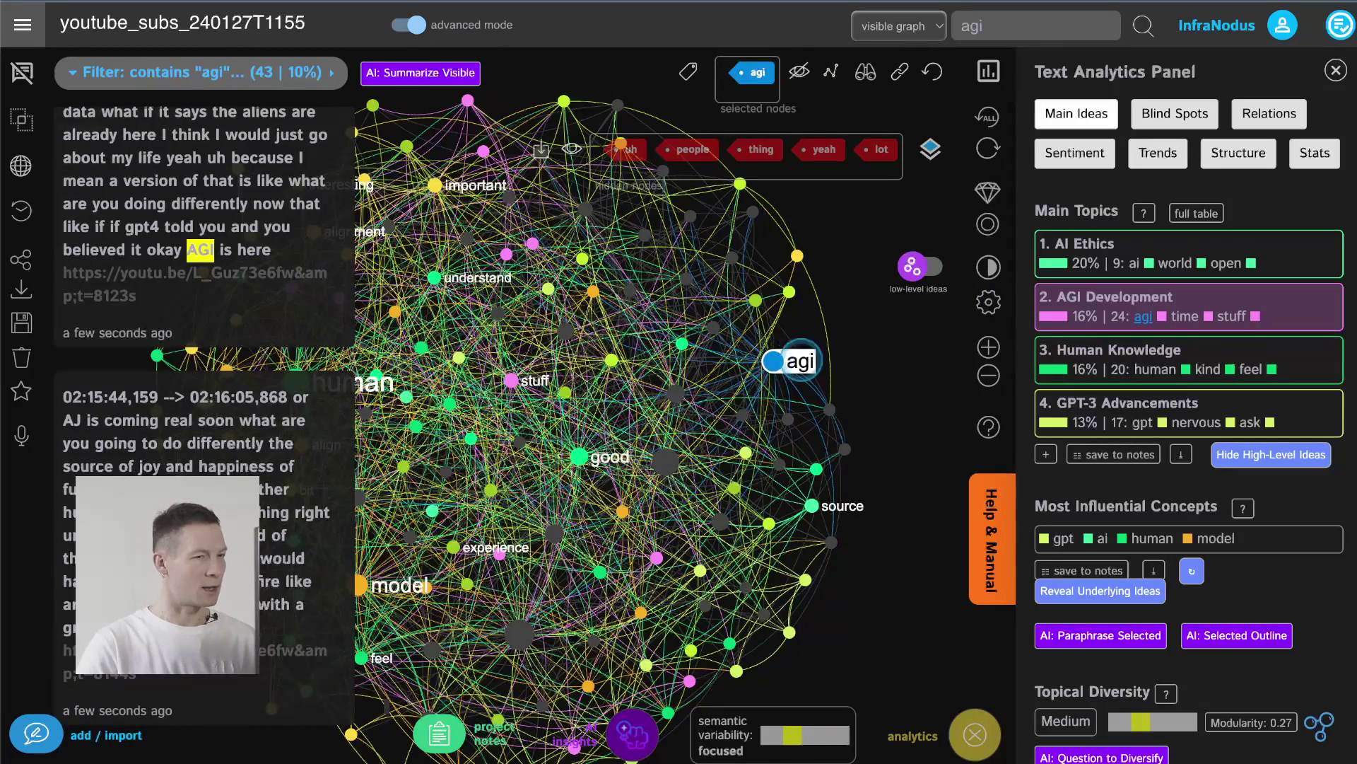
pyautogui.click(1328, 317)
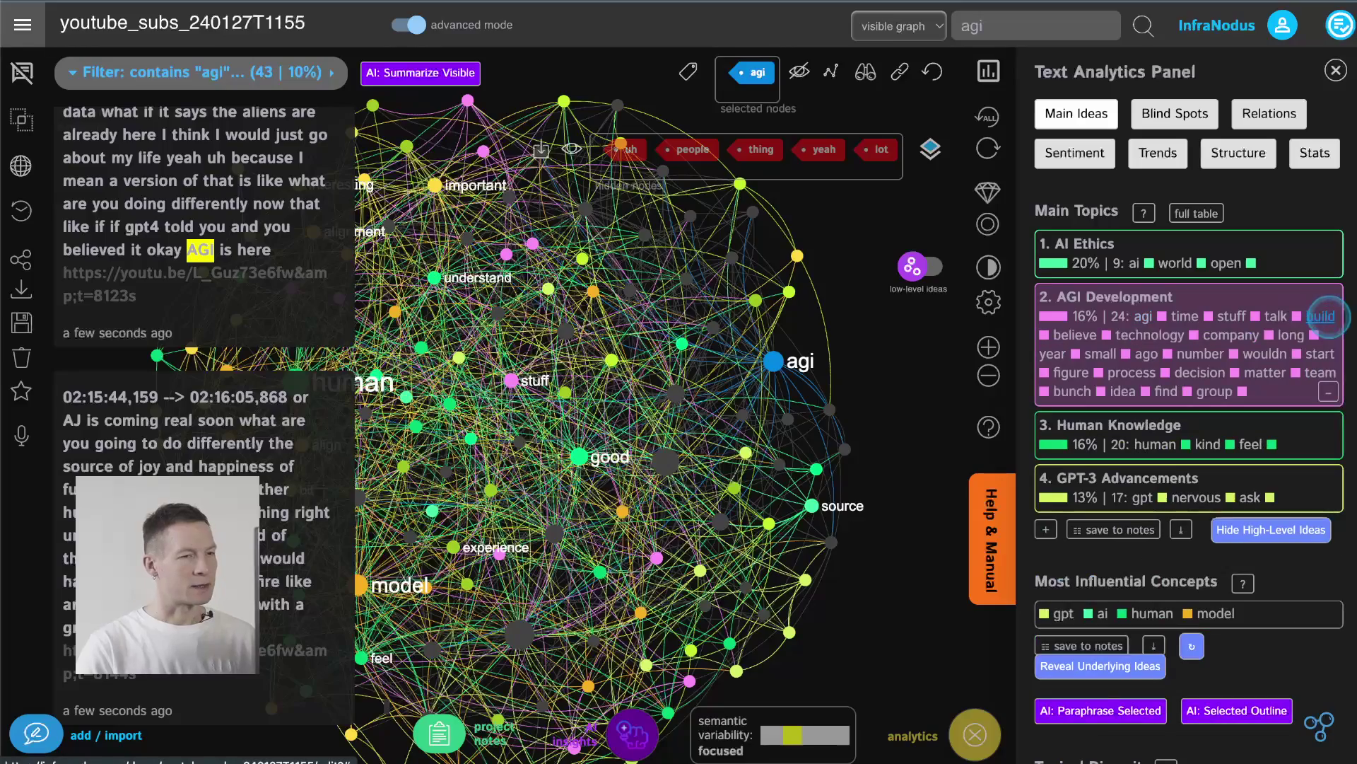
pyautogui.click(1147, 334)
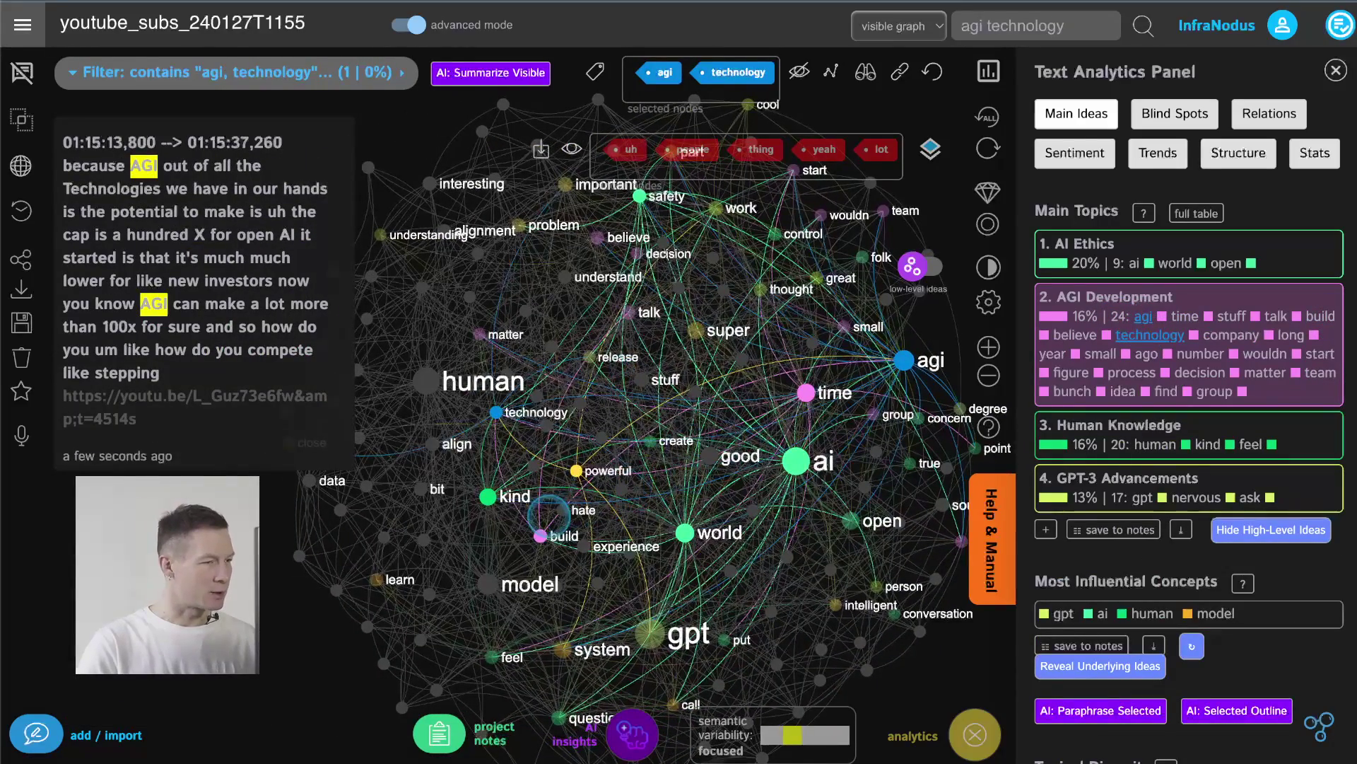
pyautogui.click(540, 536)
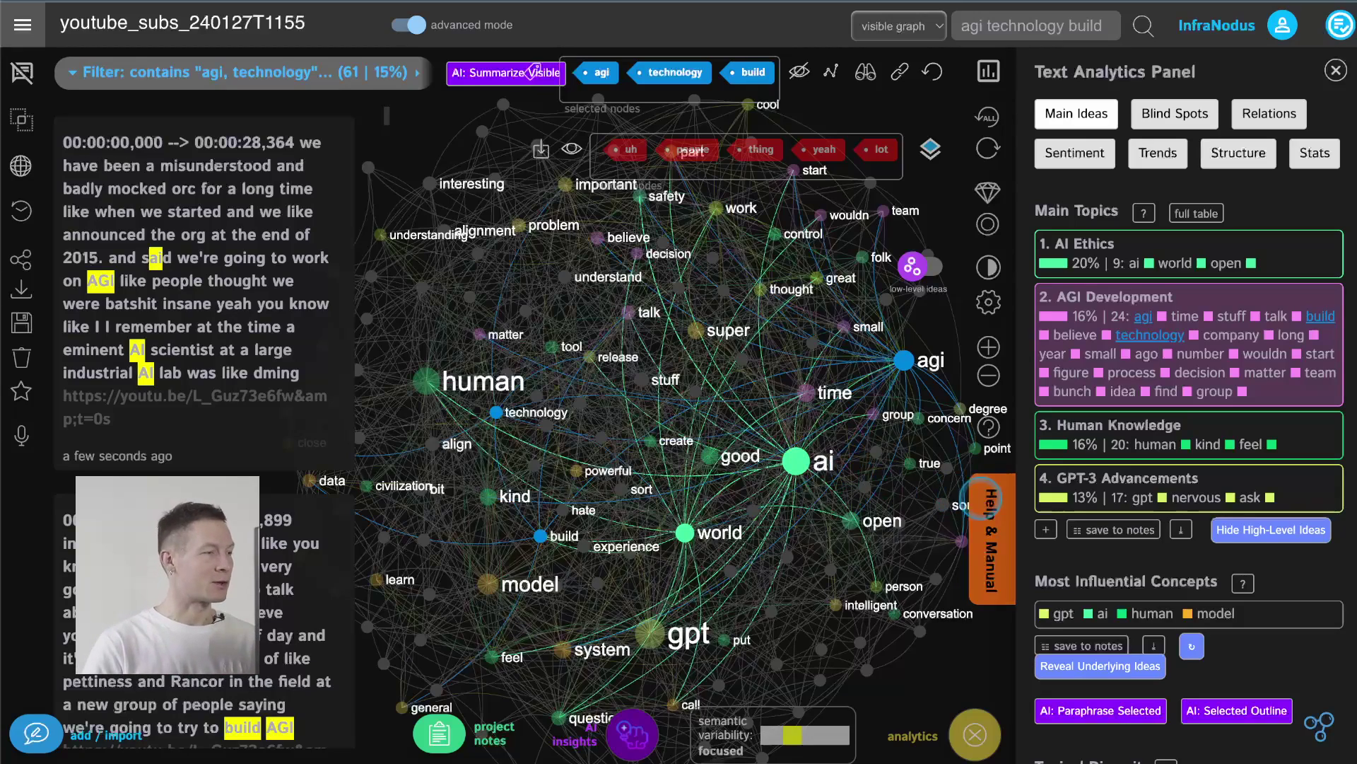
# - Scroll through the statements filtered by agi, technology and build
pyautogui.scroll(-1, 222, 297)
pyautogui.scroll(-5, 221, 297)
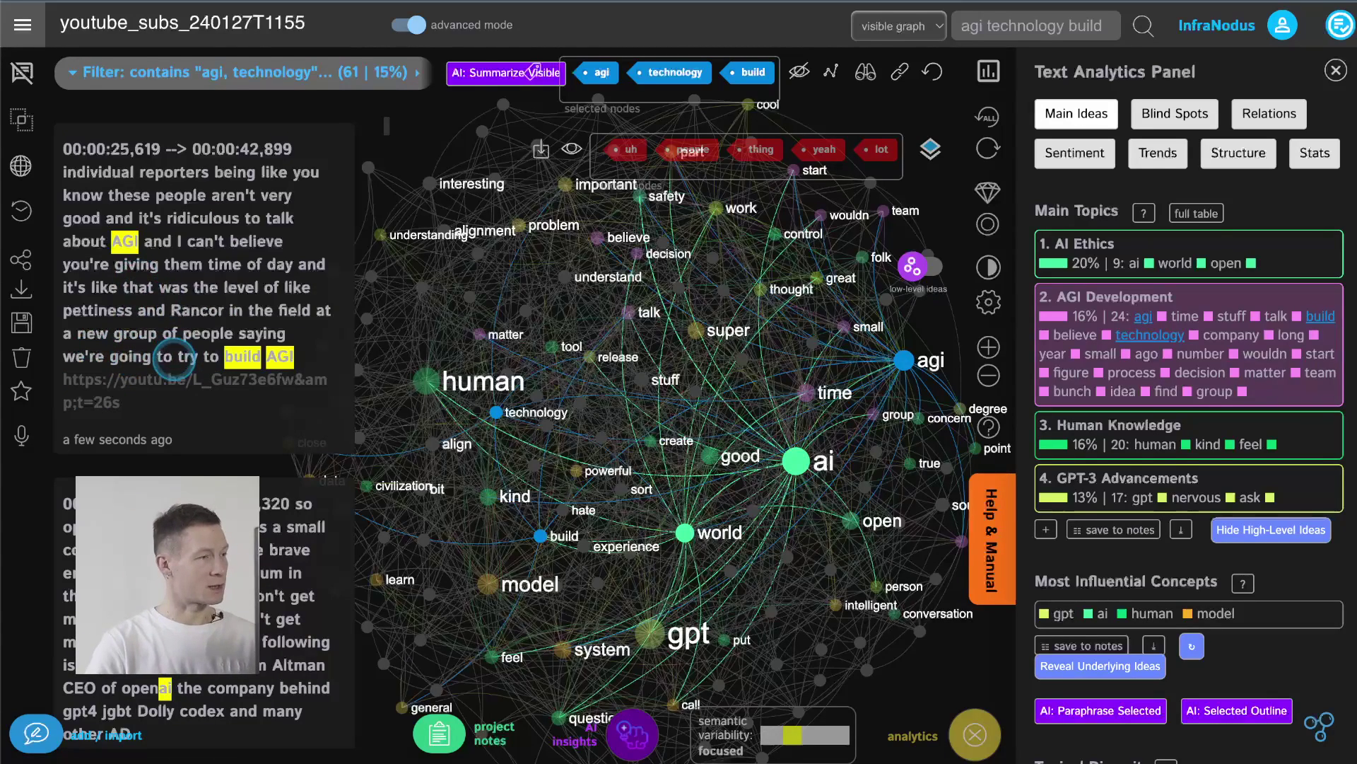
pyautogui.scroll(-4, 174, 358)
pyautogui.scroll(6, 173, 359)
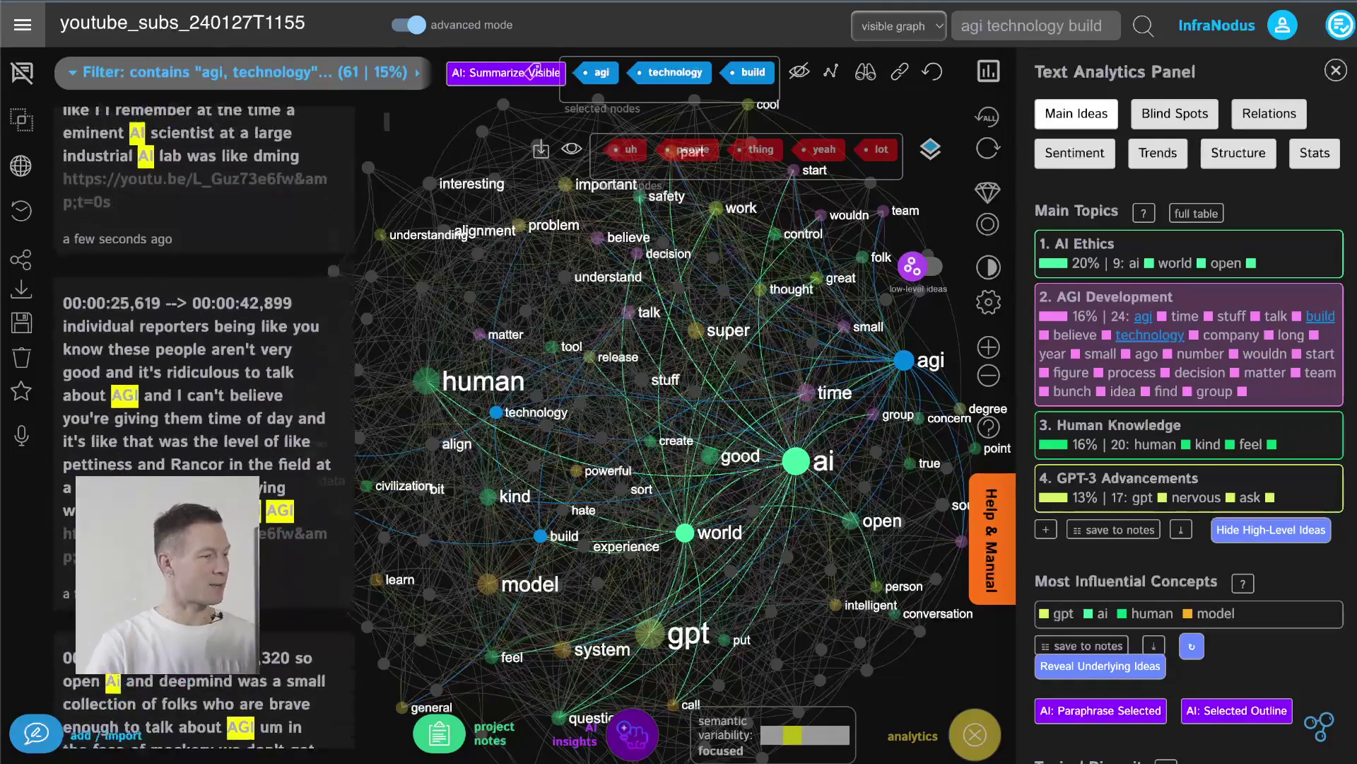
pyautogui.scroll(-2, 225, 460)
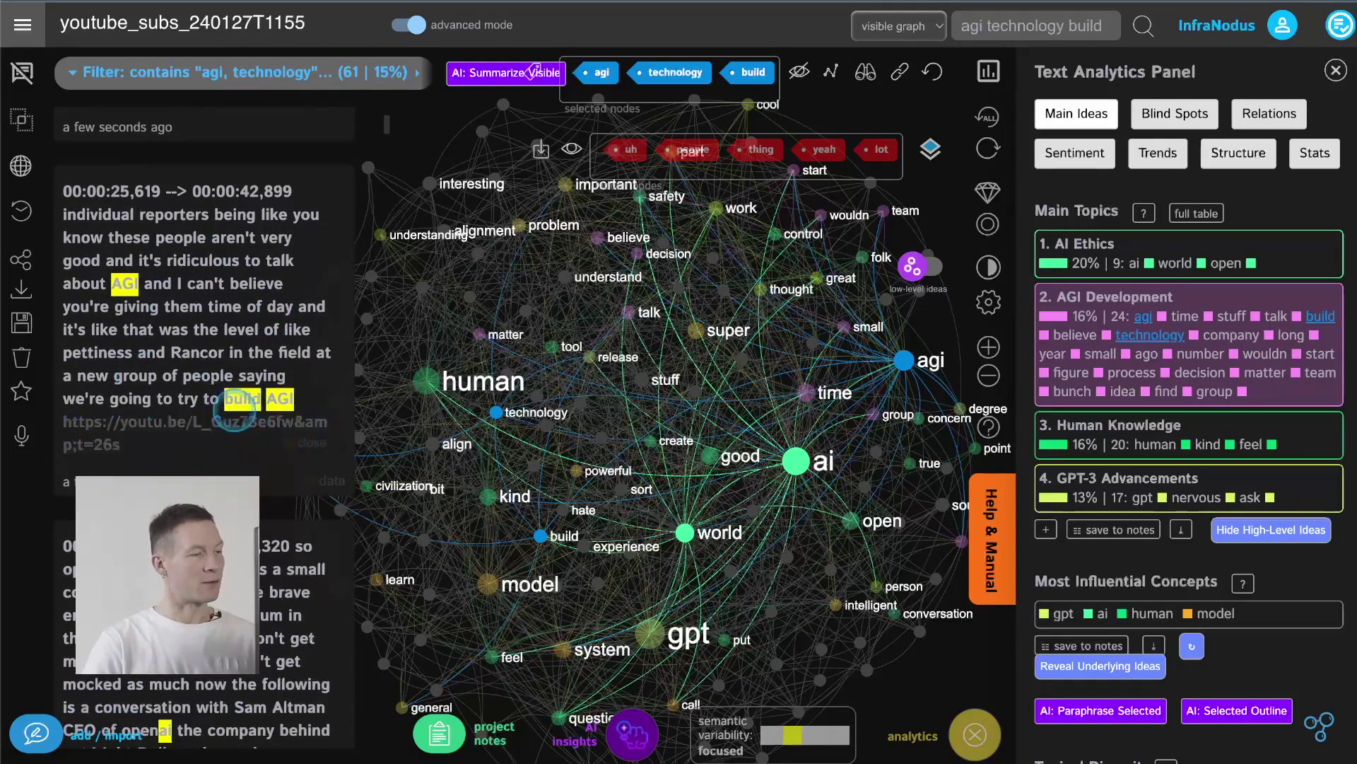
pyautogui.scroll(-4, 216, 401)
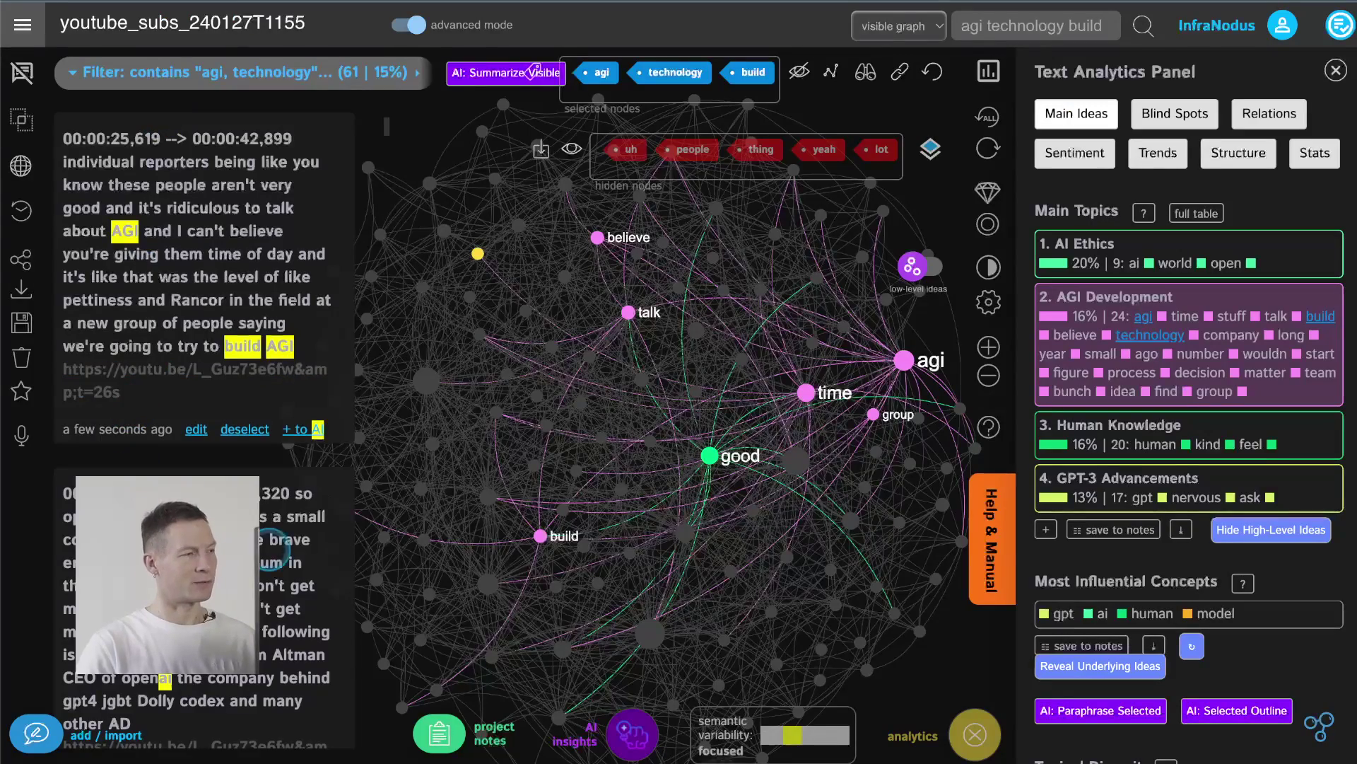
pyautogui.scroll(-5, 205, 425)
pyautogui.scroll(-10, 220, 463)
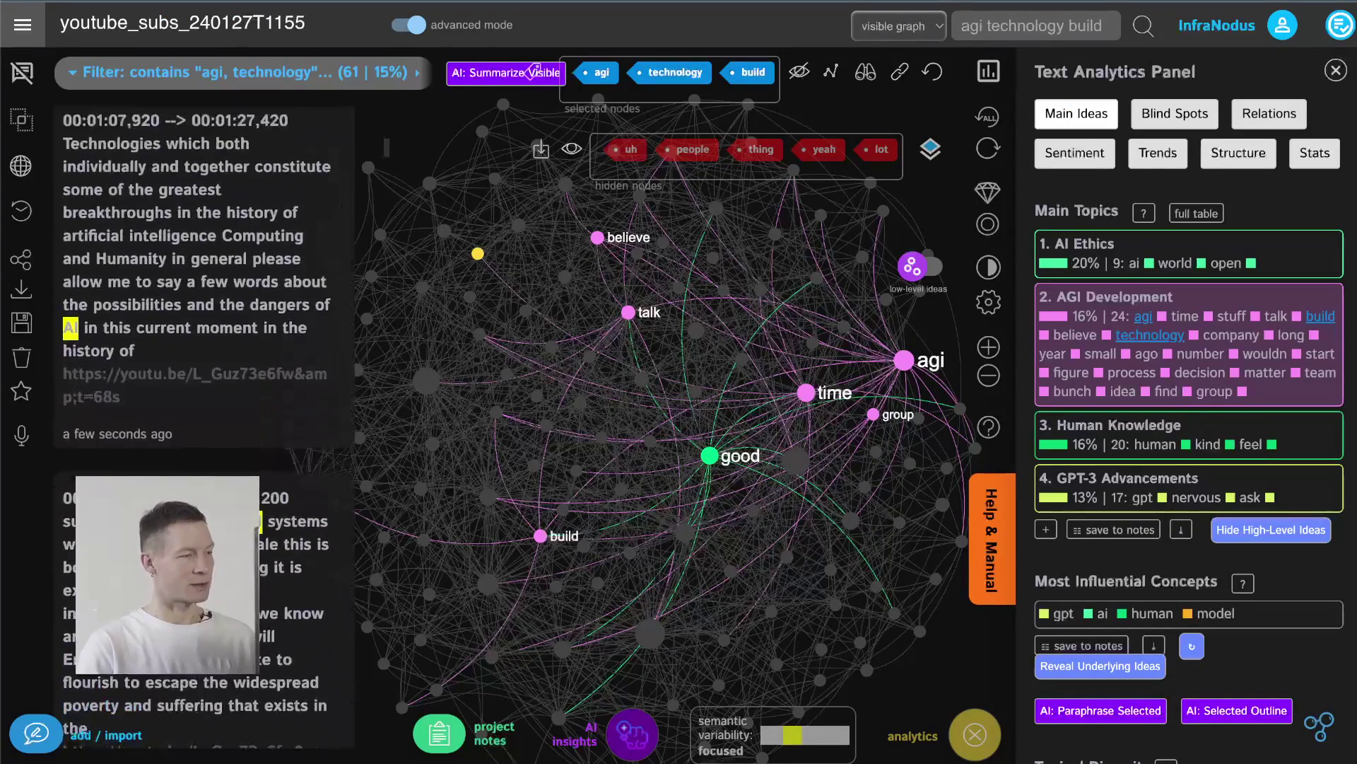
pyautogui.scroll(3, 220, 463)
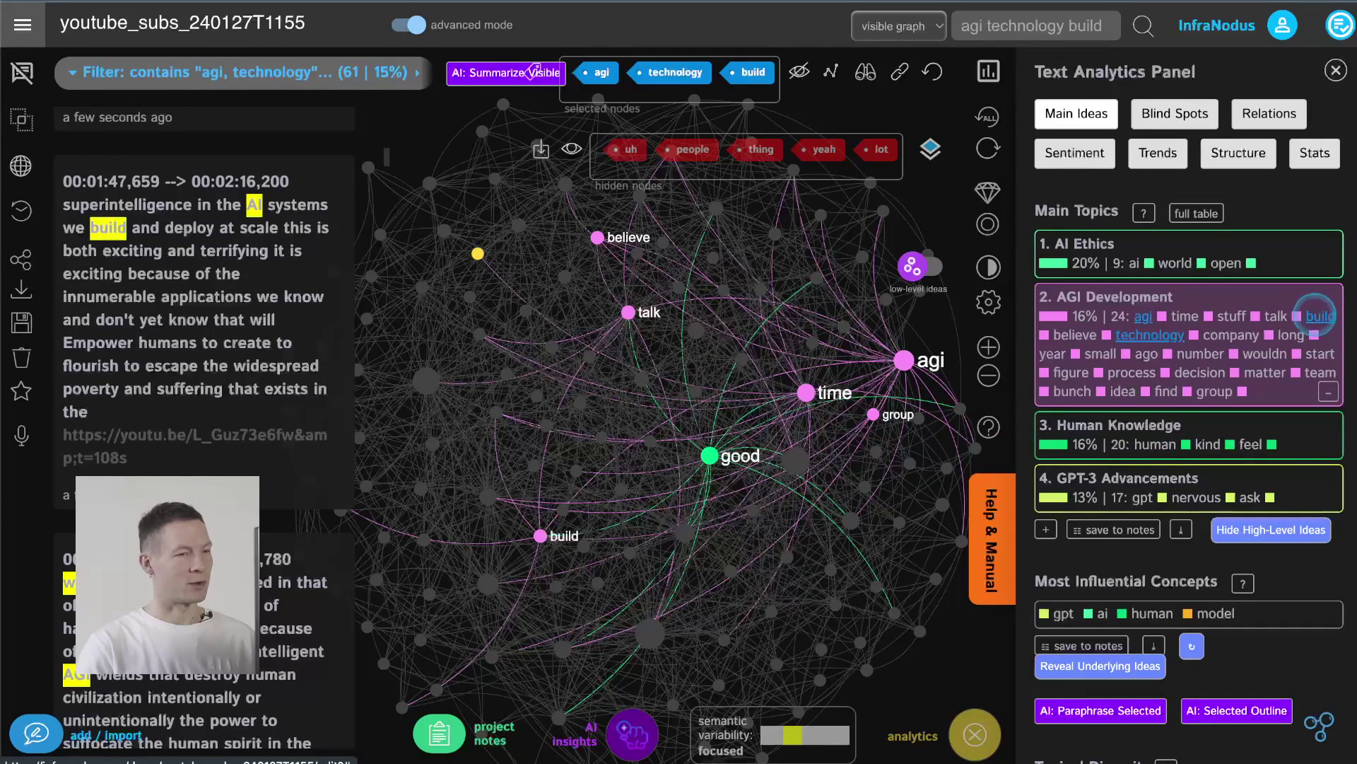
# - Remove build from the filter, open one subtitle's YouTube moment, and reset the node selection
pyautogui.click(1317, 316)
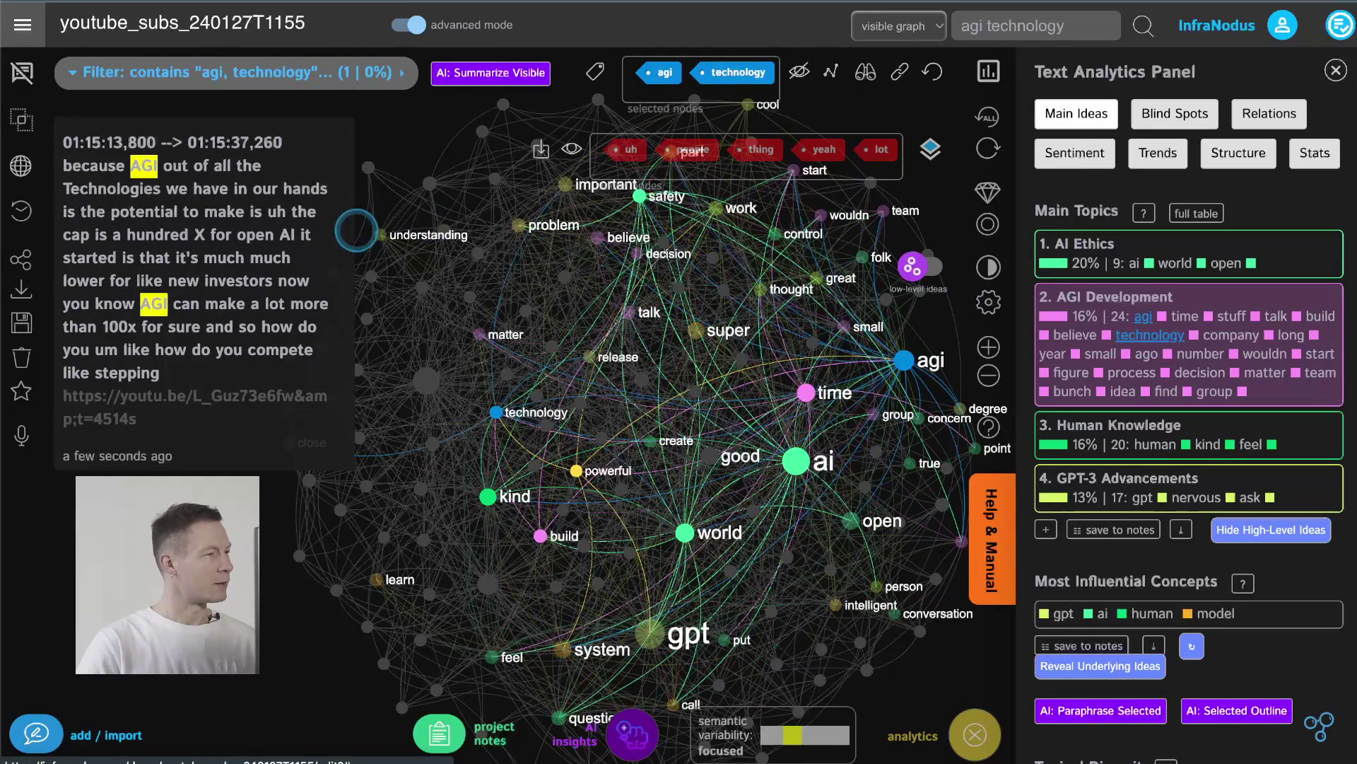
pyautogui.click(182, 388)
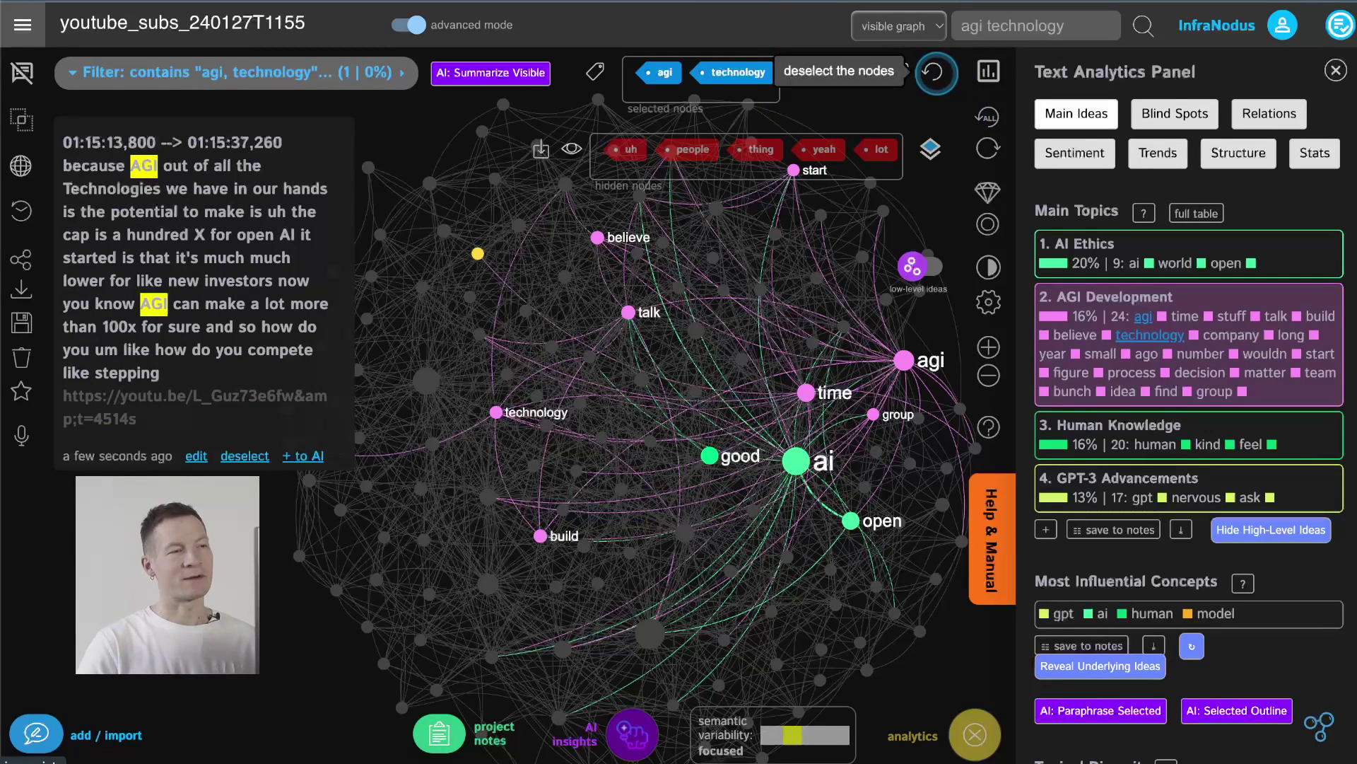
pyautogui.click(936, 73)
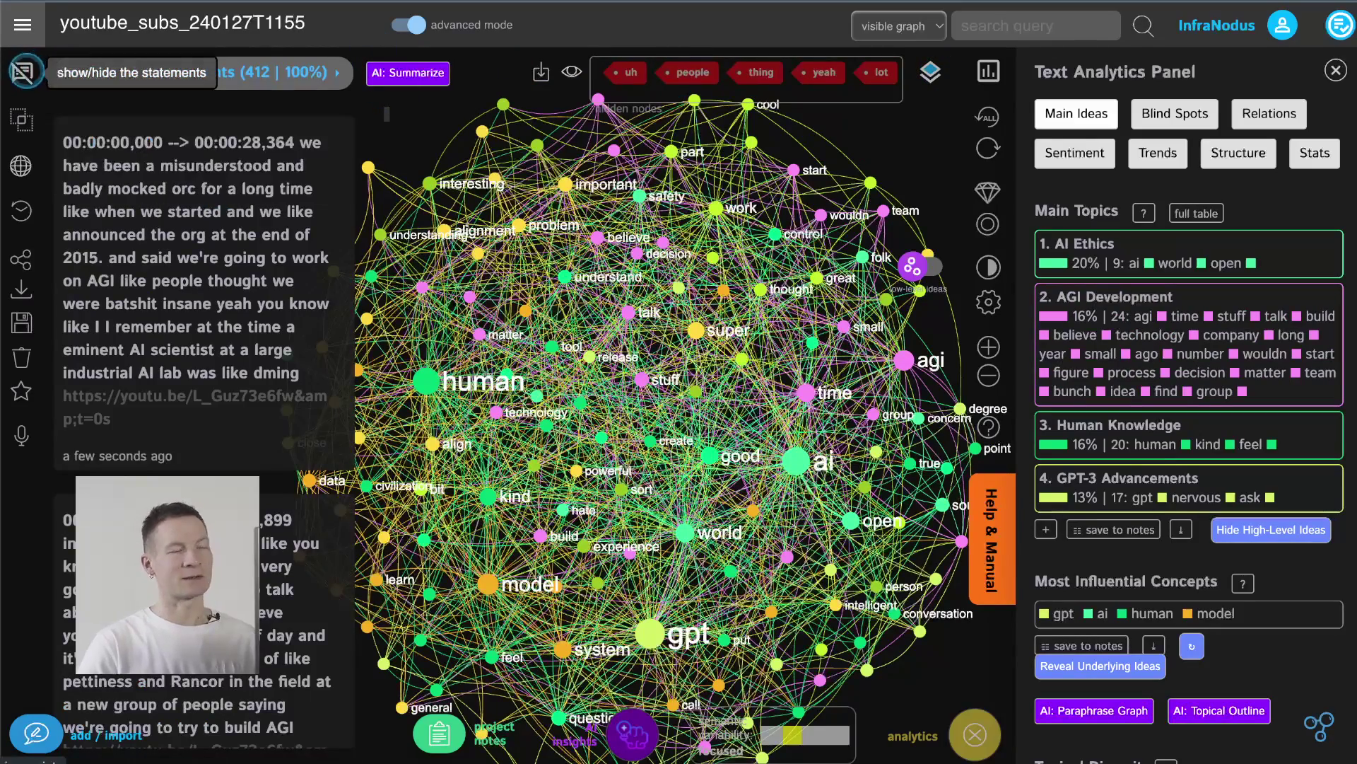
# - Close the statements list and collapse AGI Development to its top three keywords
pyautogui.click(24, 71)
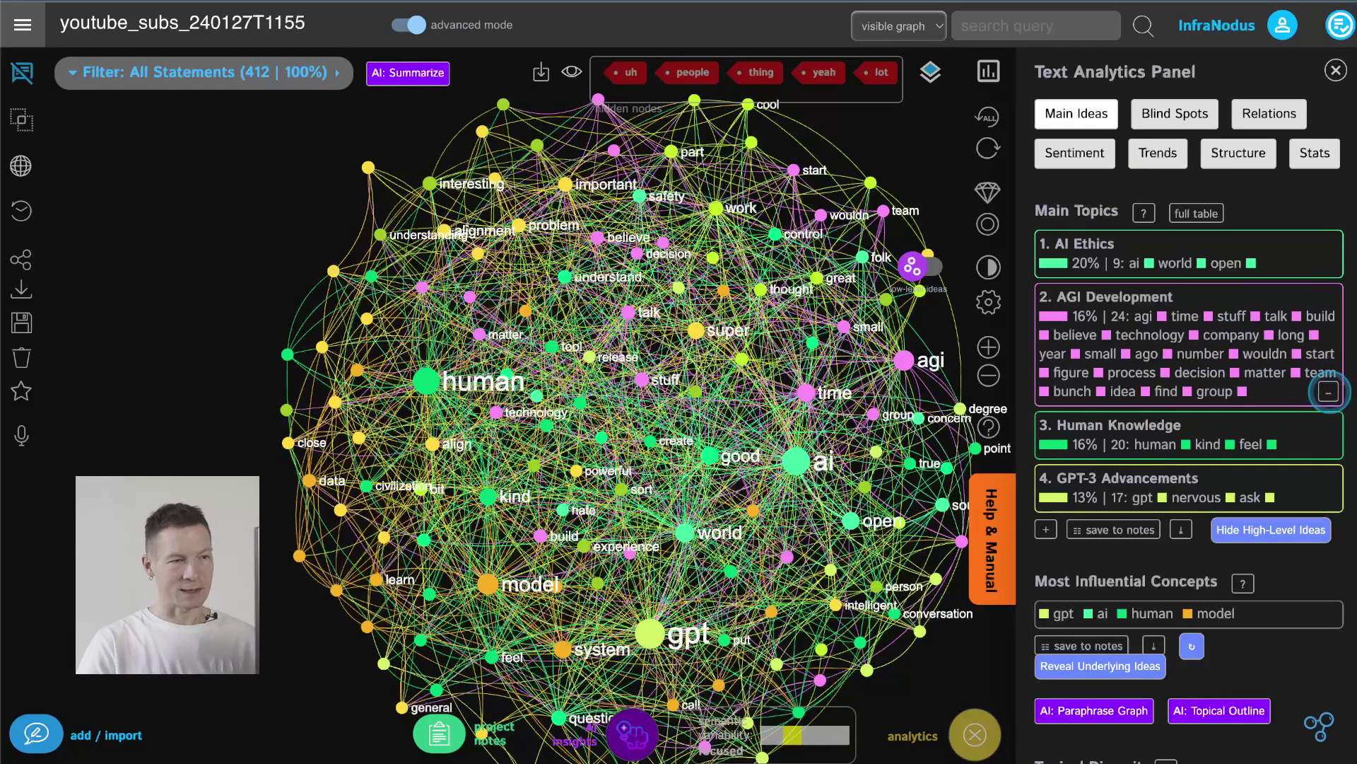
pyautogui.click(1328, 388)
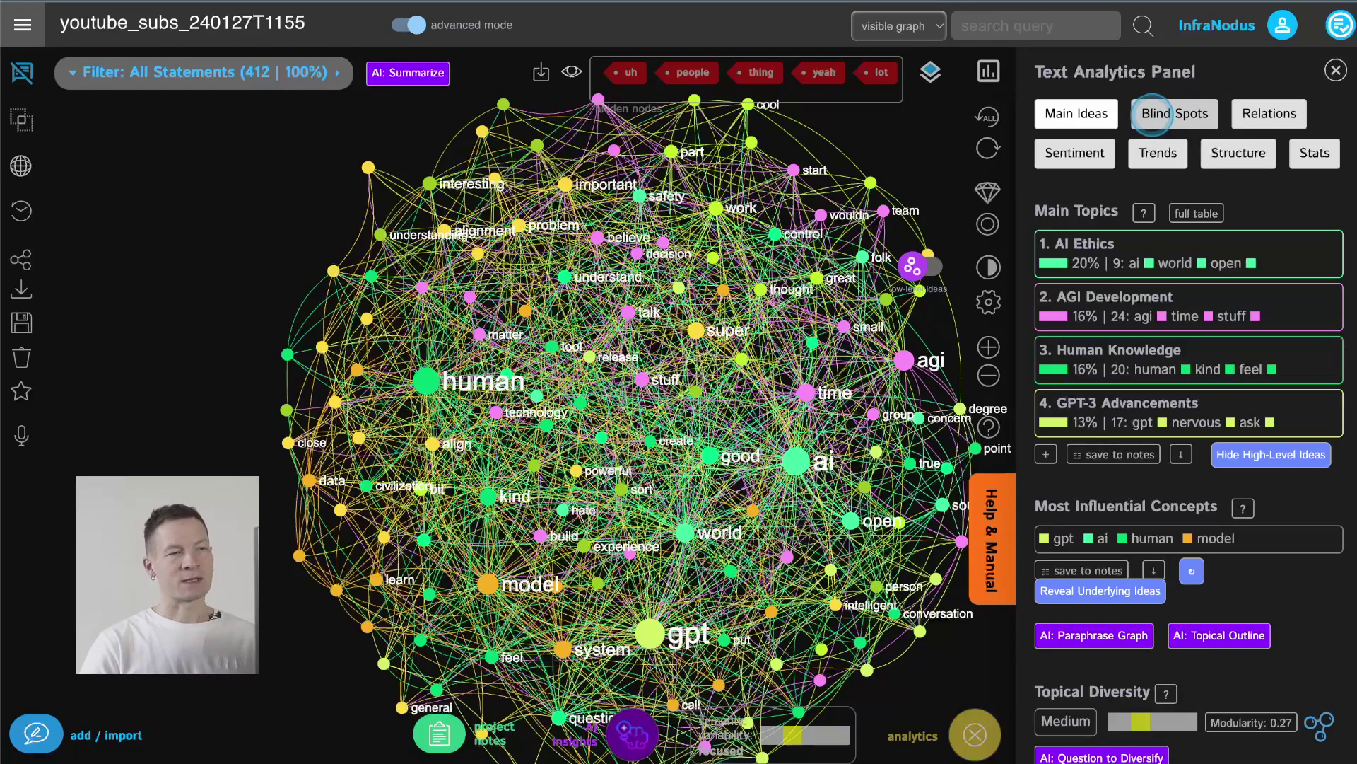
# - Open Blind Spots, highlight the gap's topics in the graph, and show high-level topic labels
pyautogui.click(1154, 114)
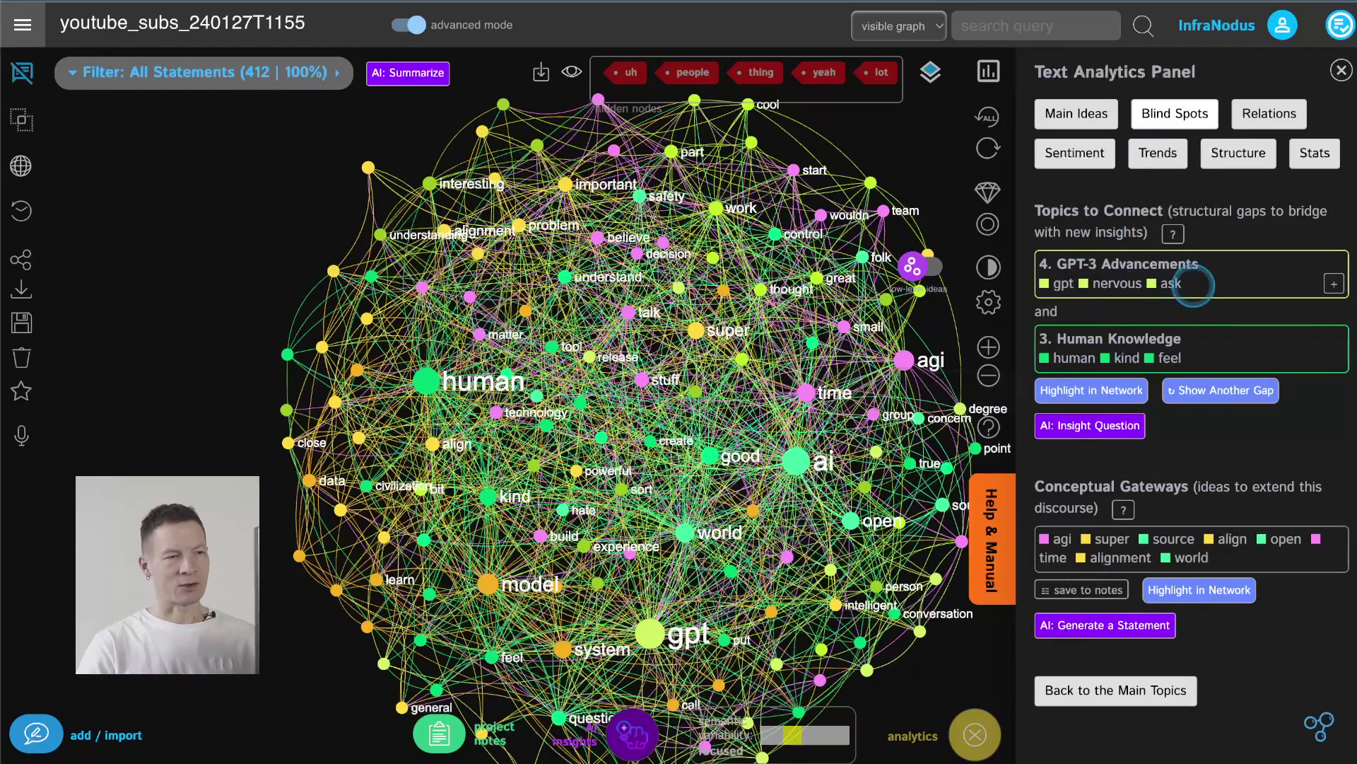
pyautogui.click(1100, 386)
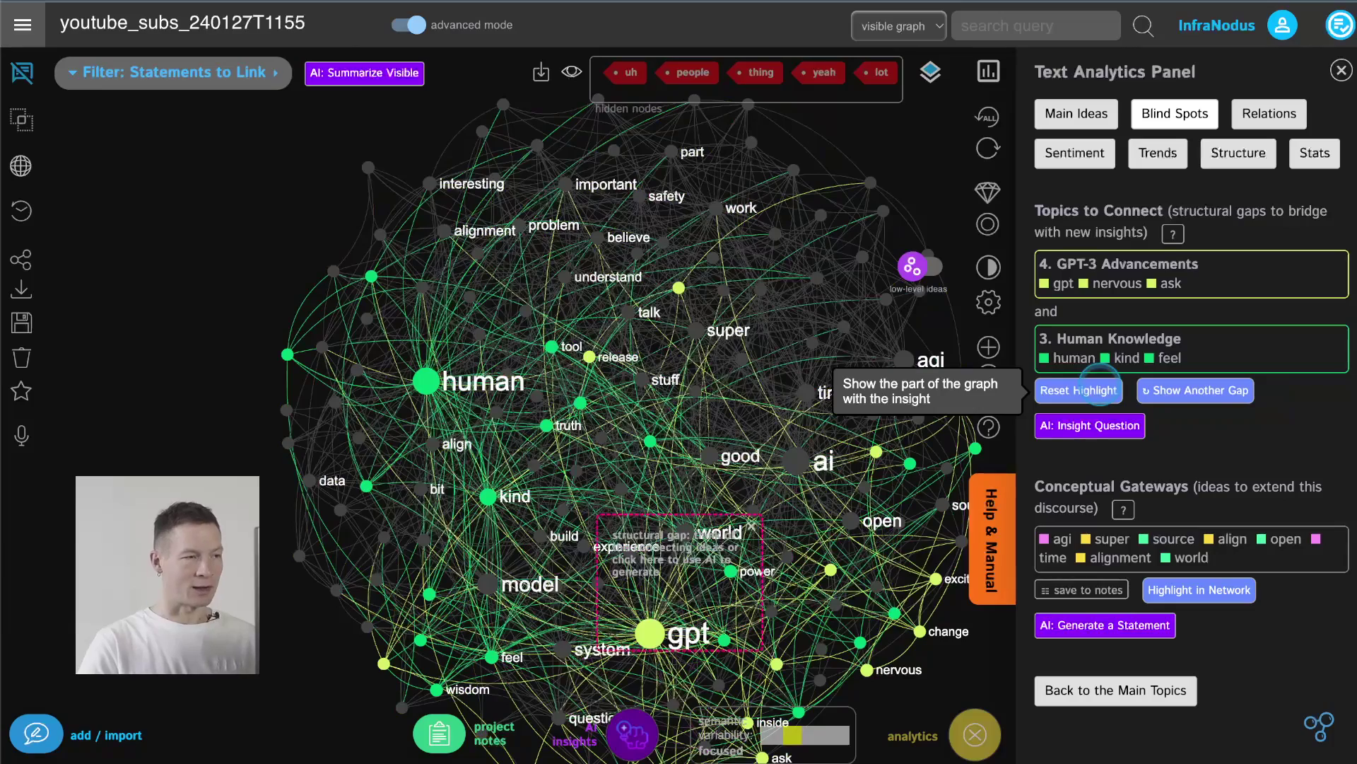
pyautogui.click(922, 263)
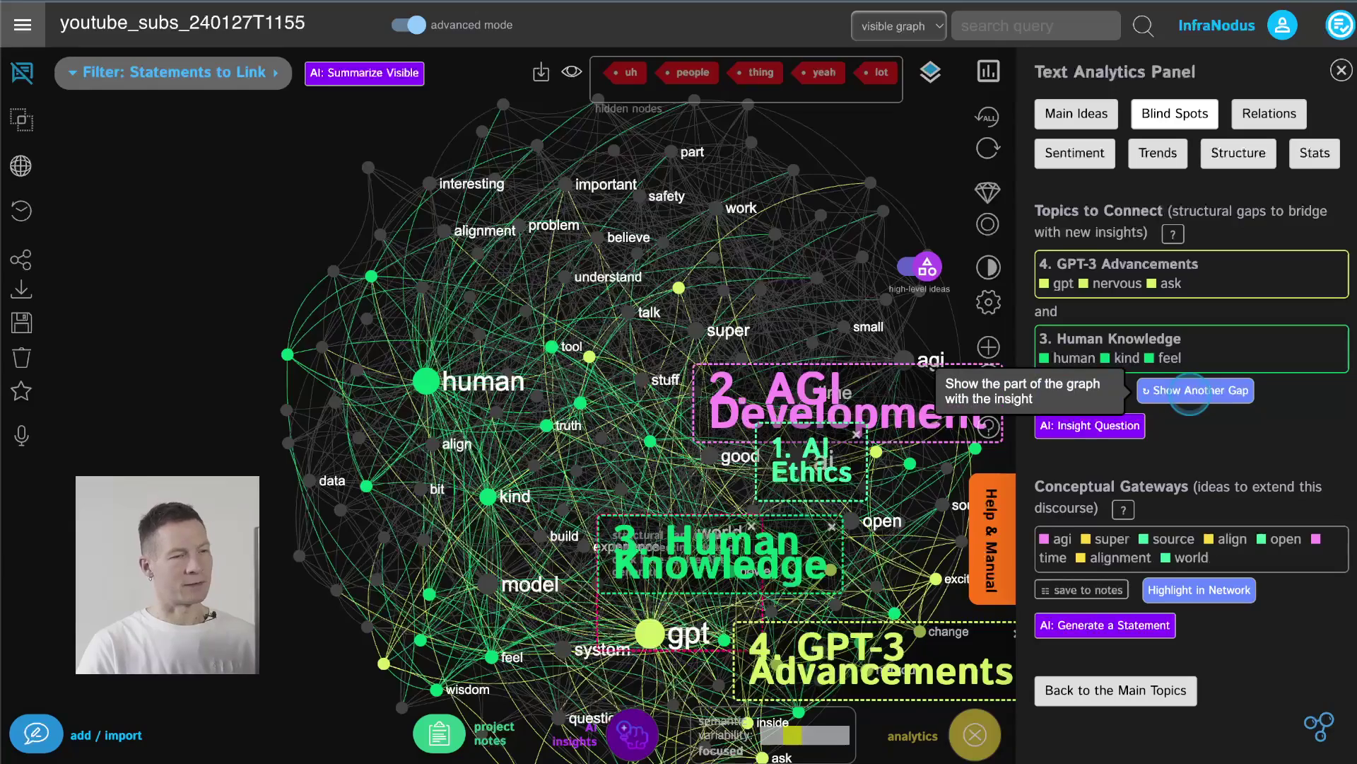
# - Cycle through structural gaps until AI Alignment and Machine Learning is highlighted, clearing a stray label selection
pyautogui.click(1190, 391)
pyautogui.click(1190, 391)
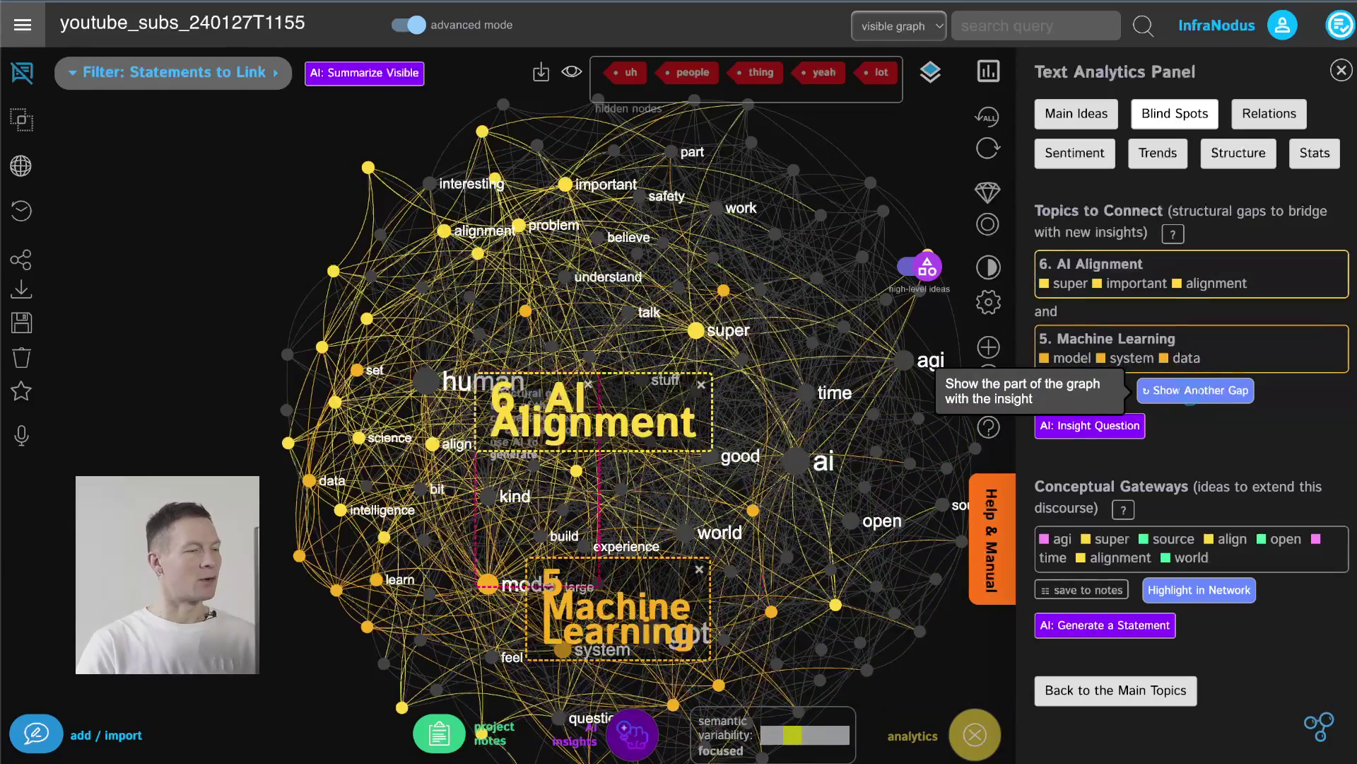
pyautogui.click(1190, 391)
pyautogui.click(1190, 391)
pyautogui.click(1190, 391)
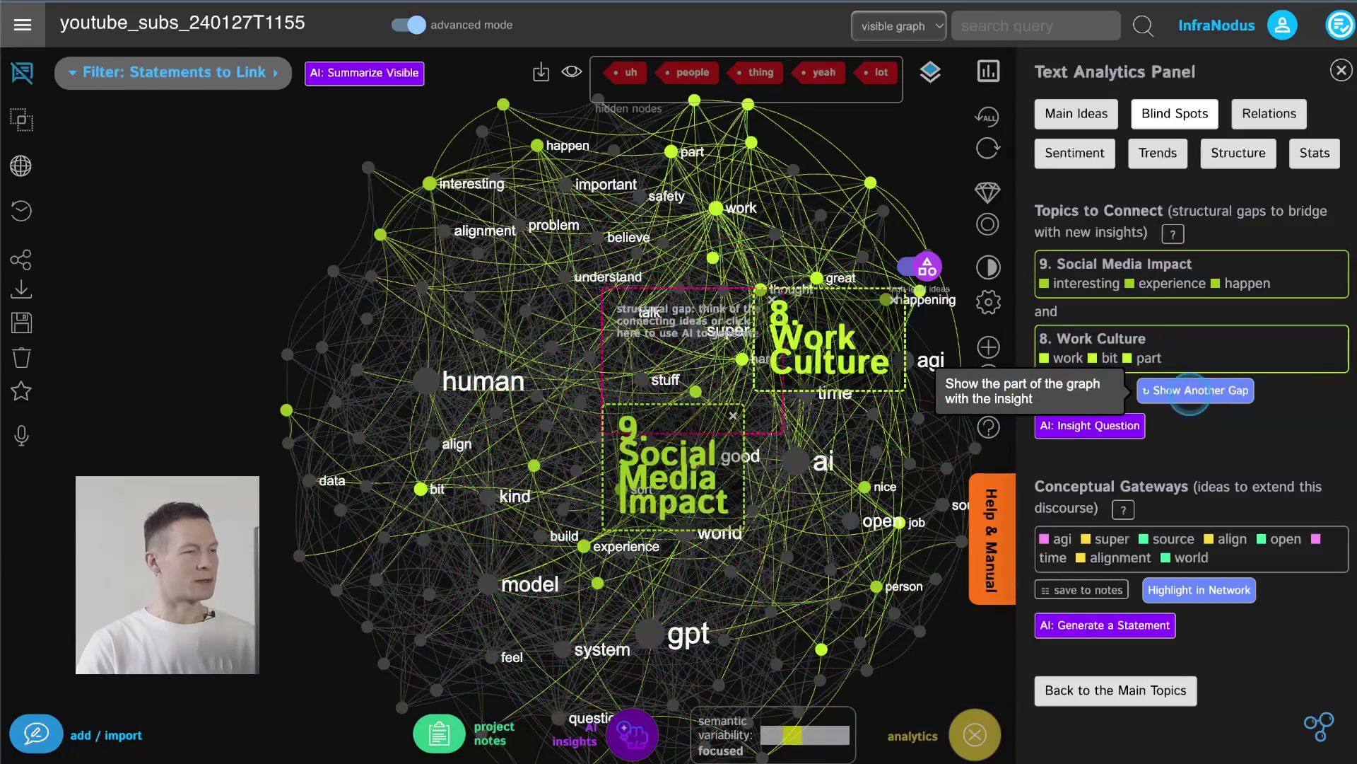
pyautogui.click(1190, 391)
pyautogui.click(1190, 391)
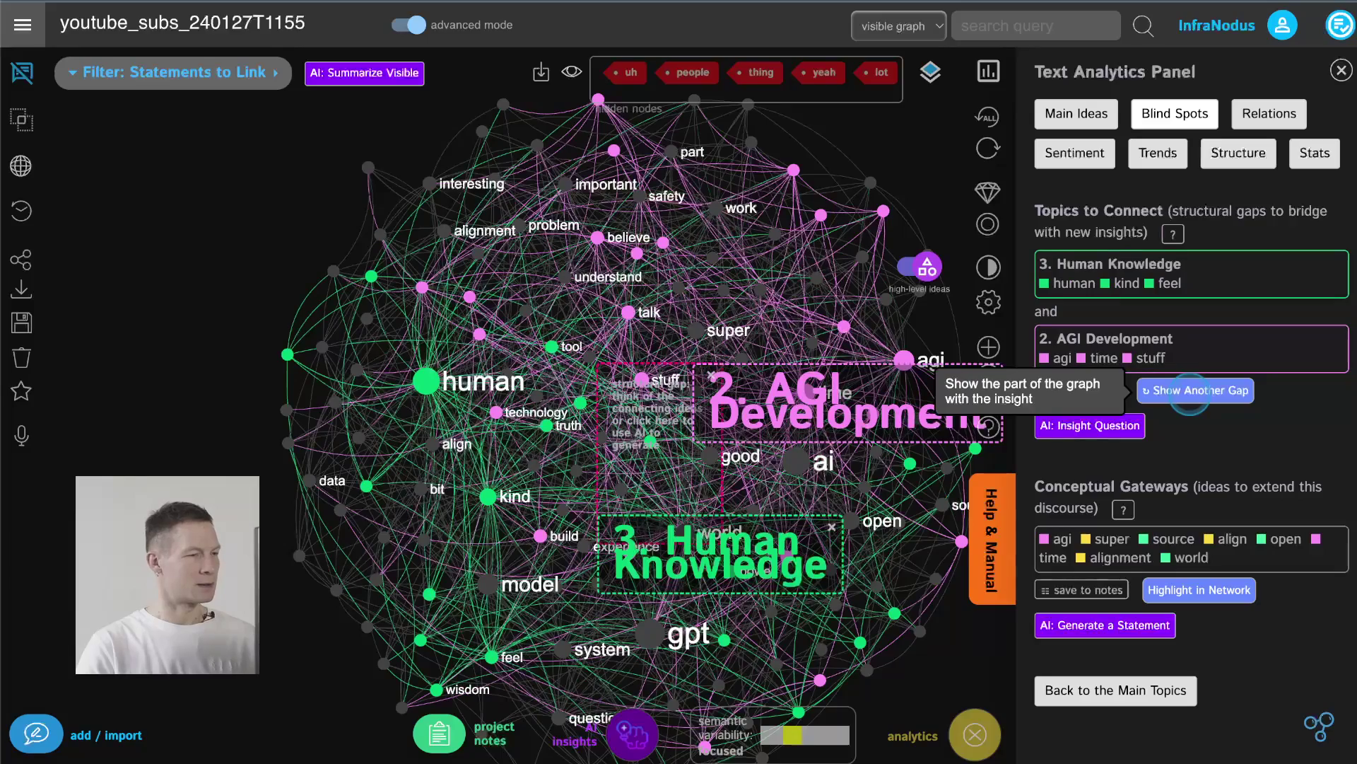
pyautogui.click(1190, 391)
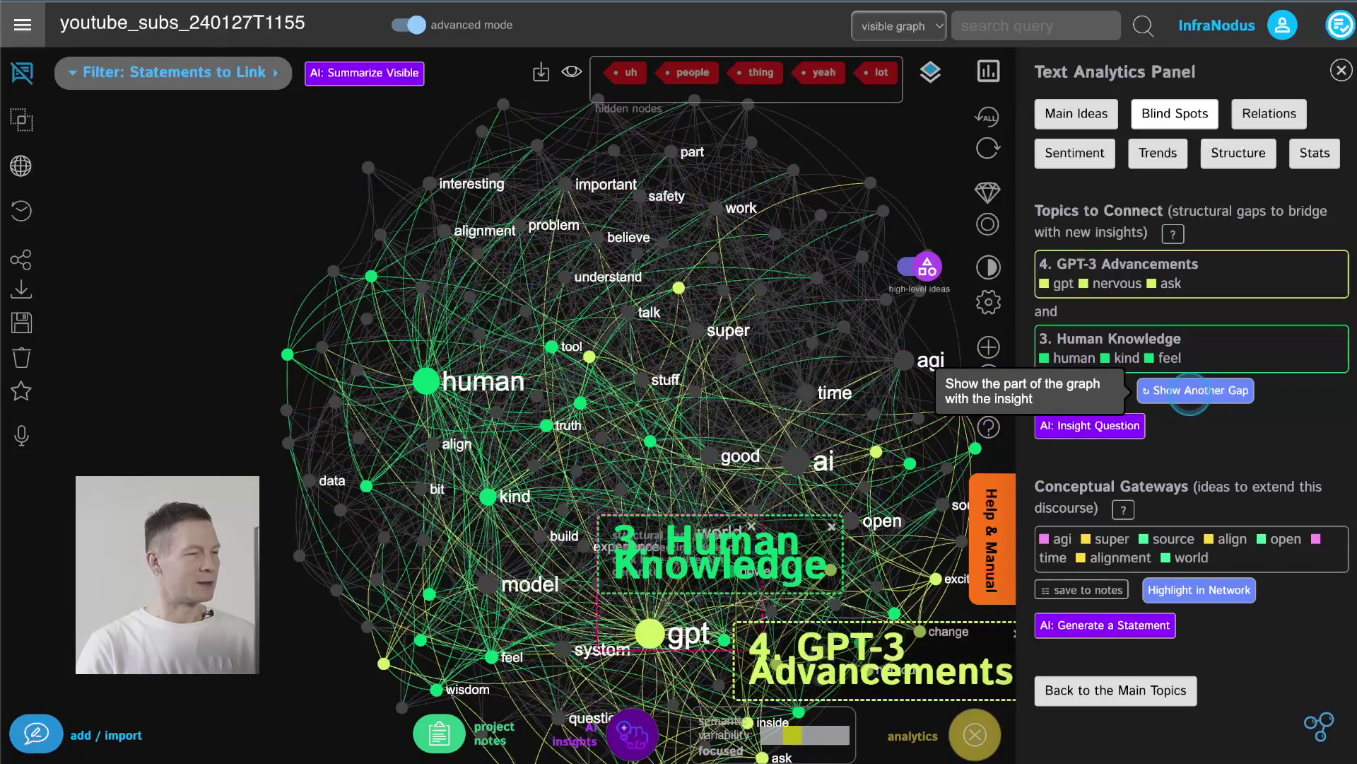
pyautogui.click(1190, 391)
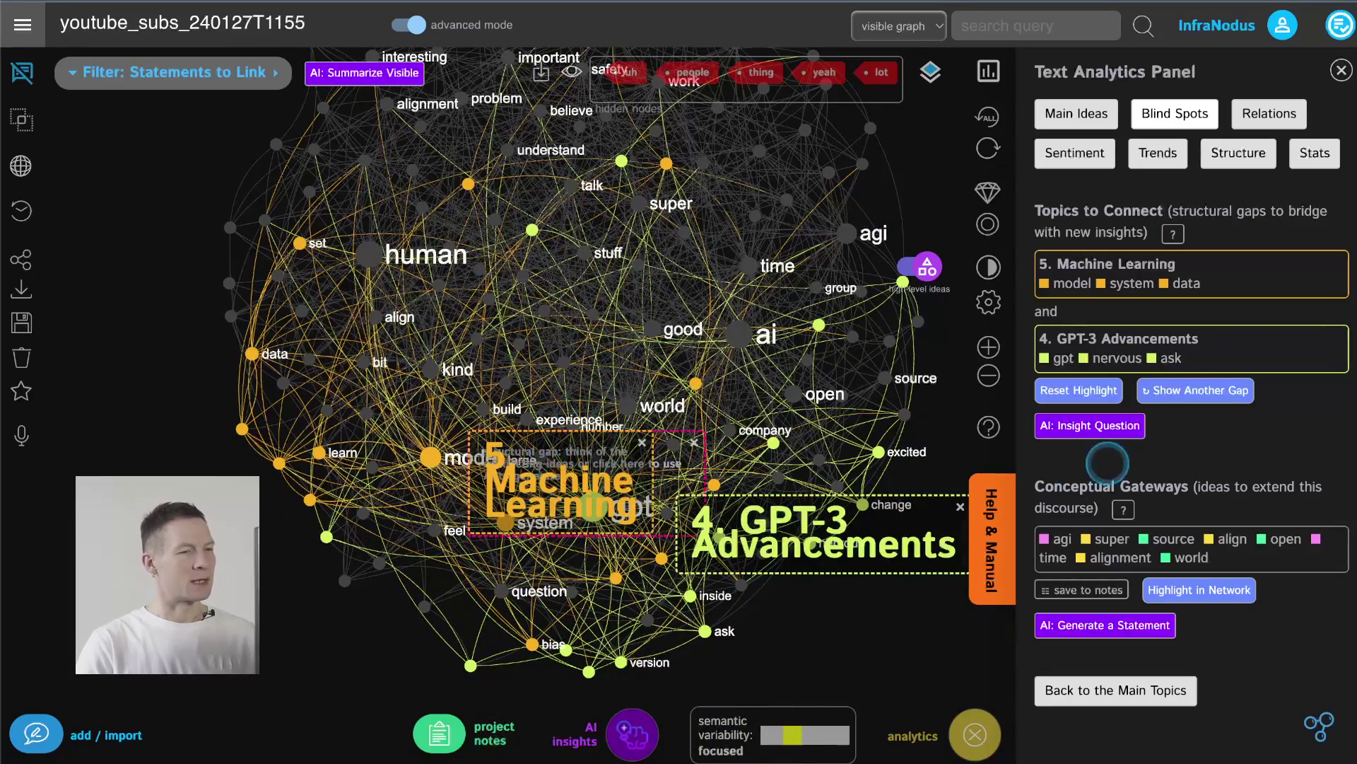
pyautogui.click(1200, 388)
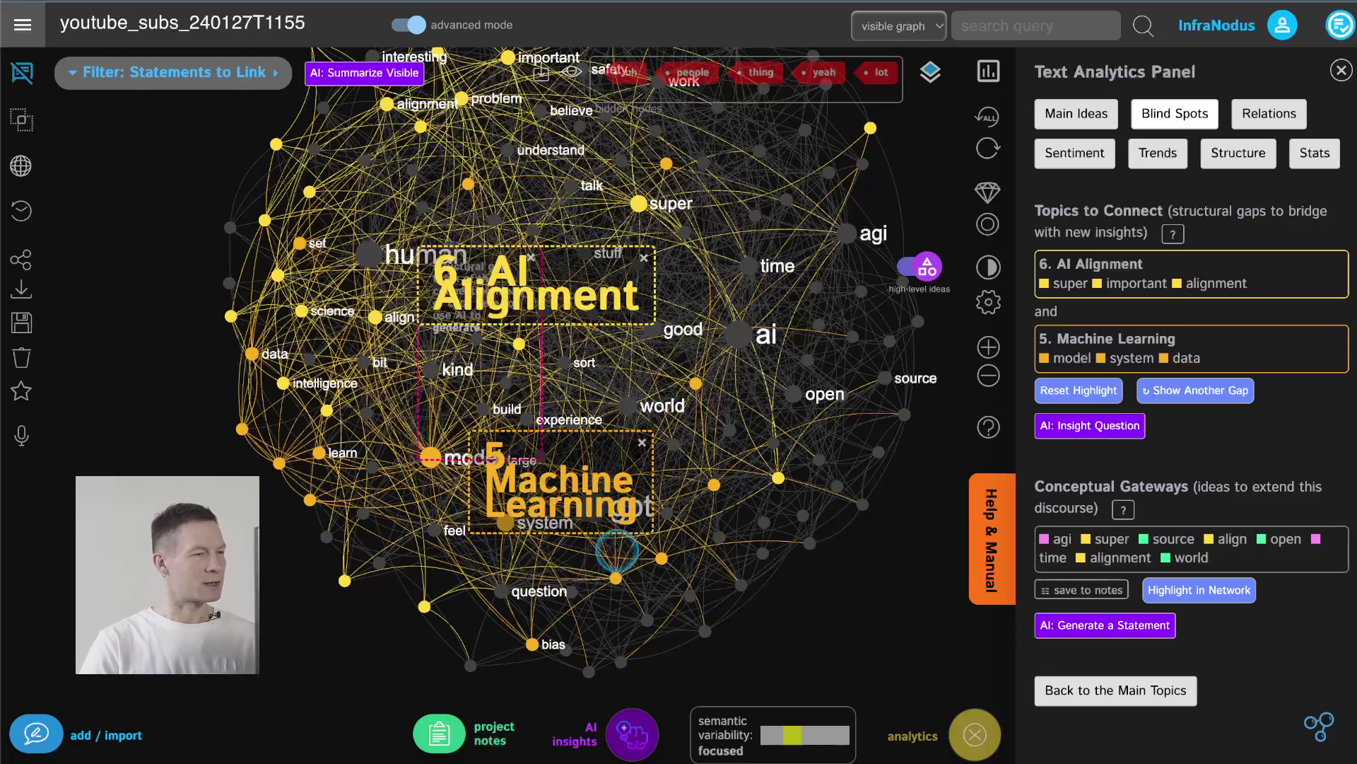
pyautogui.doubleClick(421, 213)
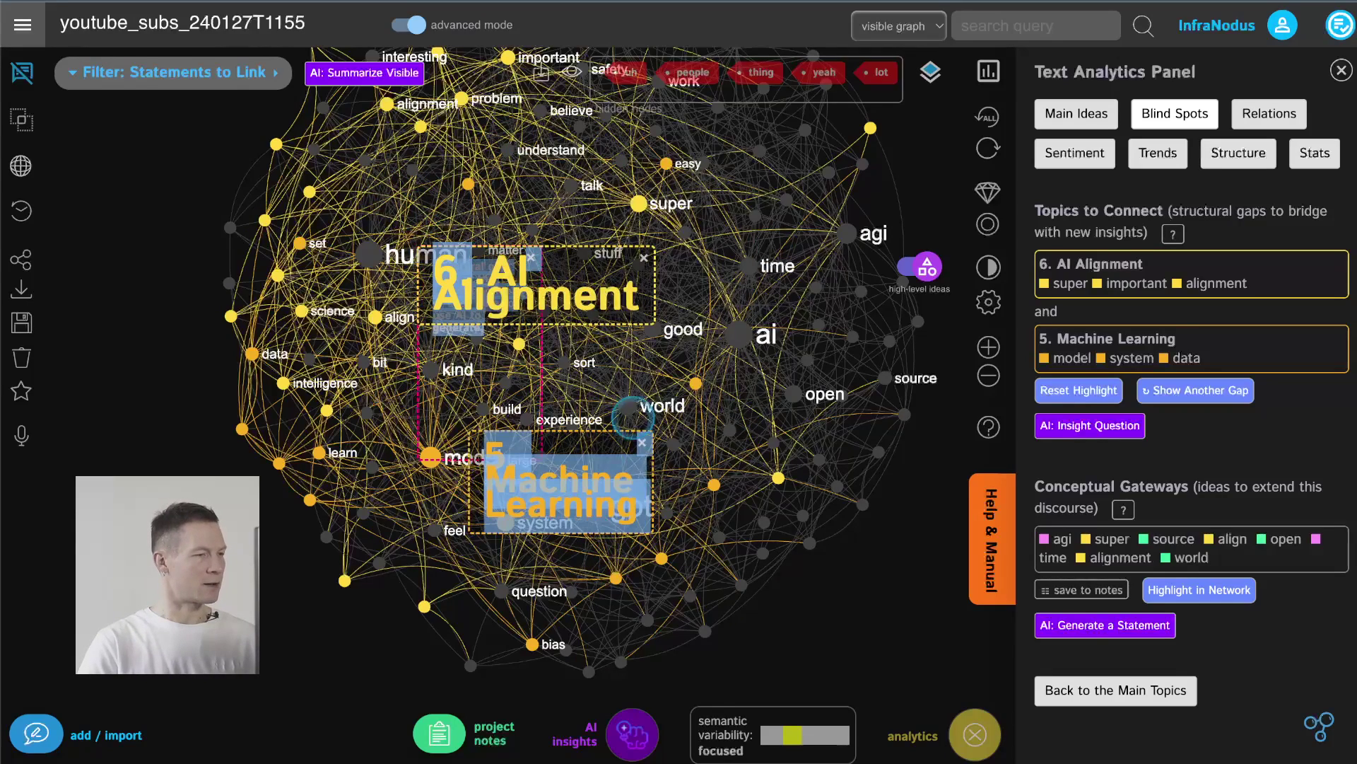
pyautogui.click(511, 385)
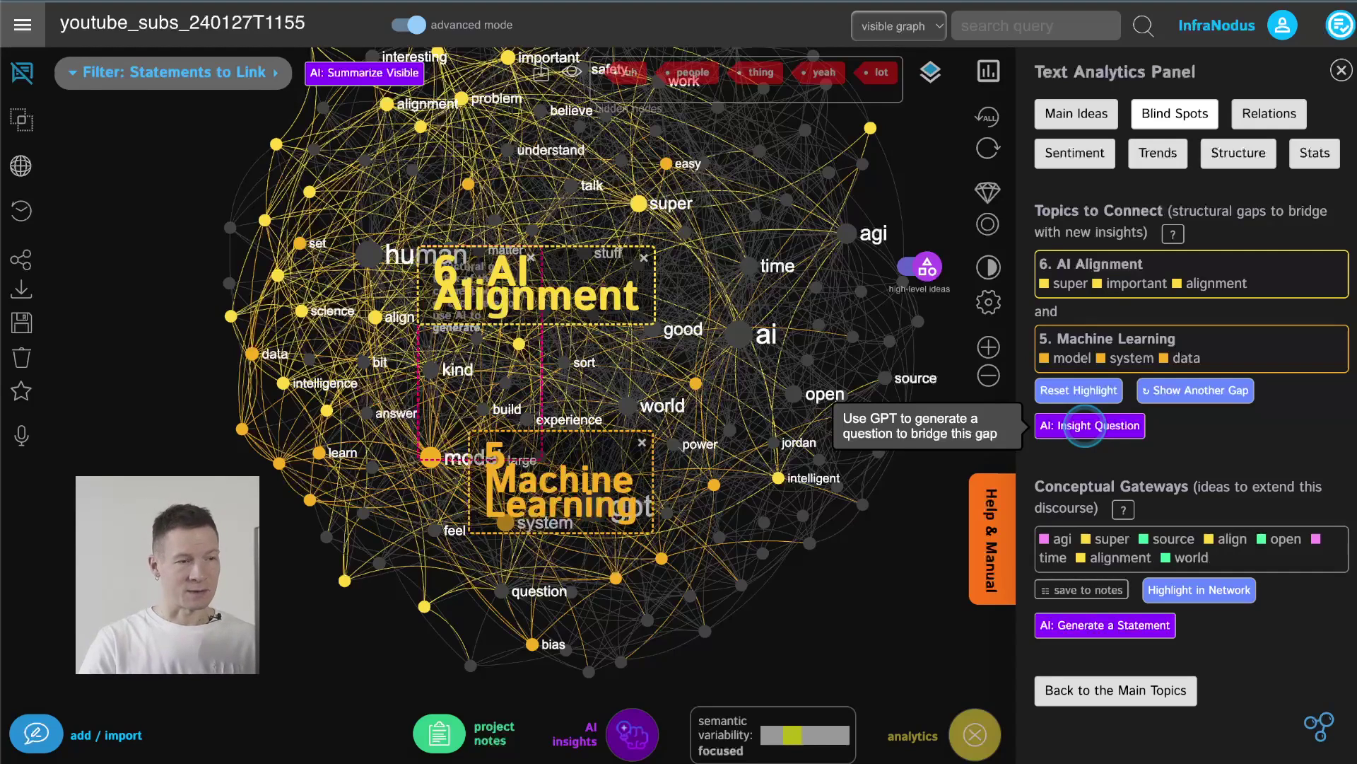
# - Generate an AI question linking AI Alignment and Machine Learning, then load it for elaboration
pyautogui.click(1085, 425)
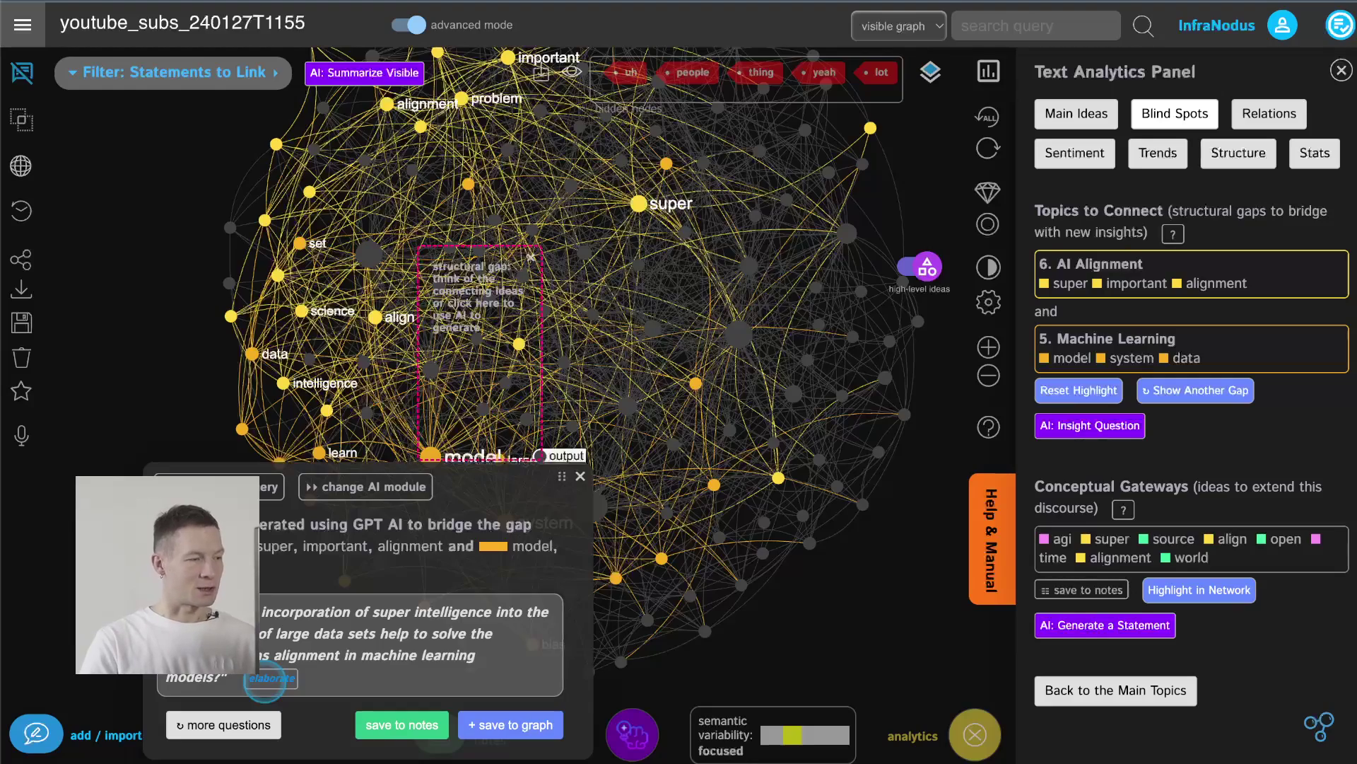
pyautogui.click(265, 679)
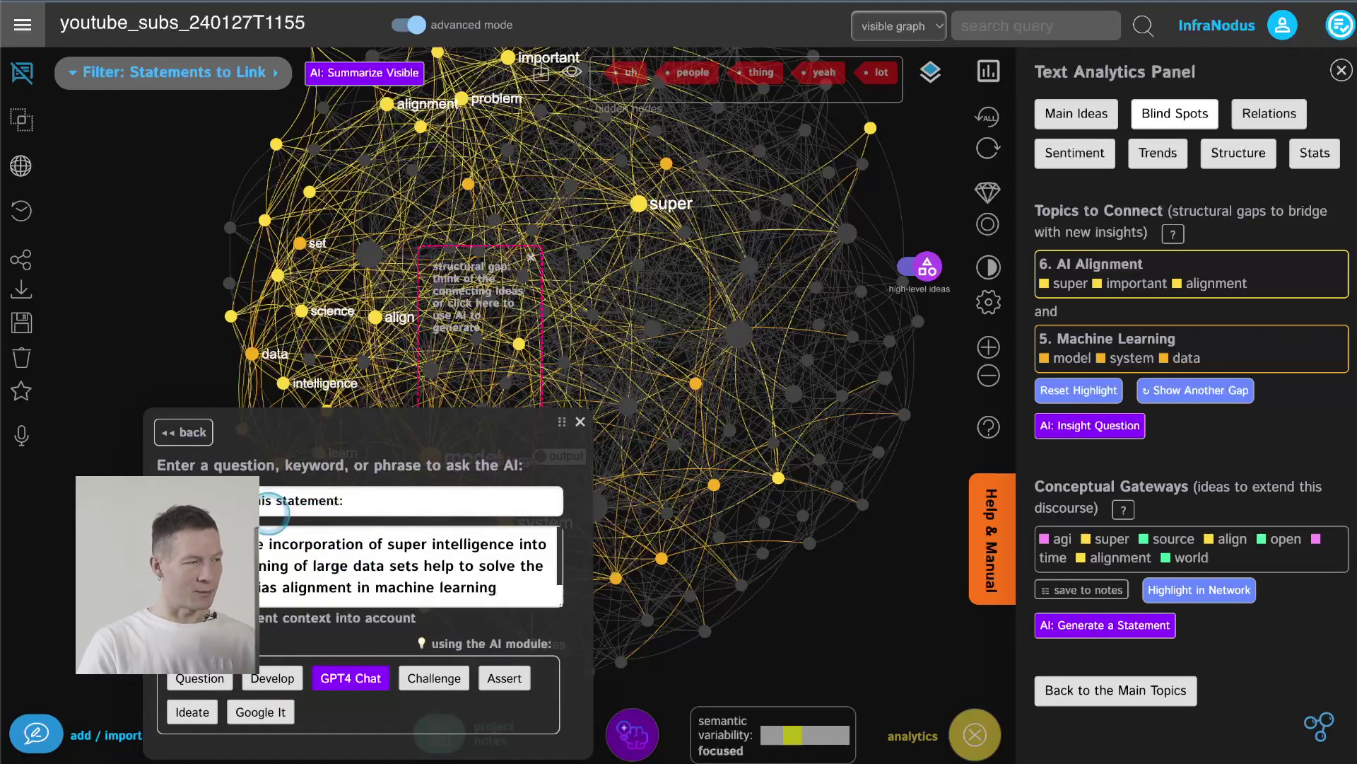
# - Get the GPT-4 Chat elaboration on the bias-alignment question, then close the answer panel
pyautogui.click(337, 678)
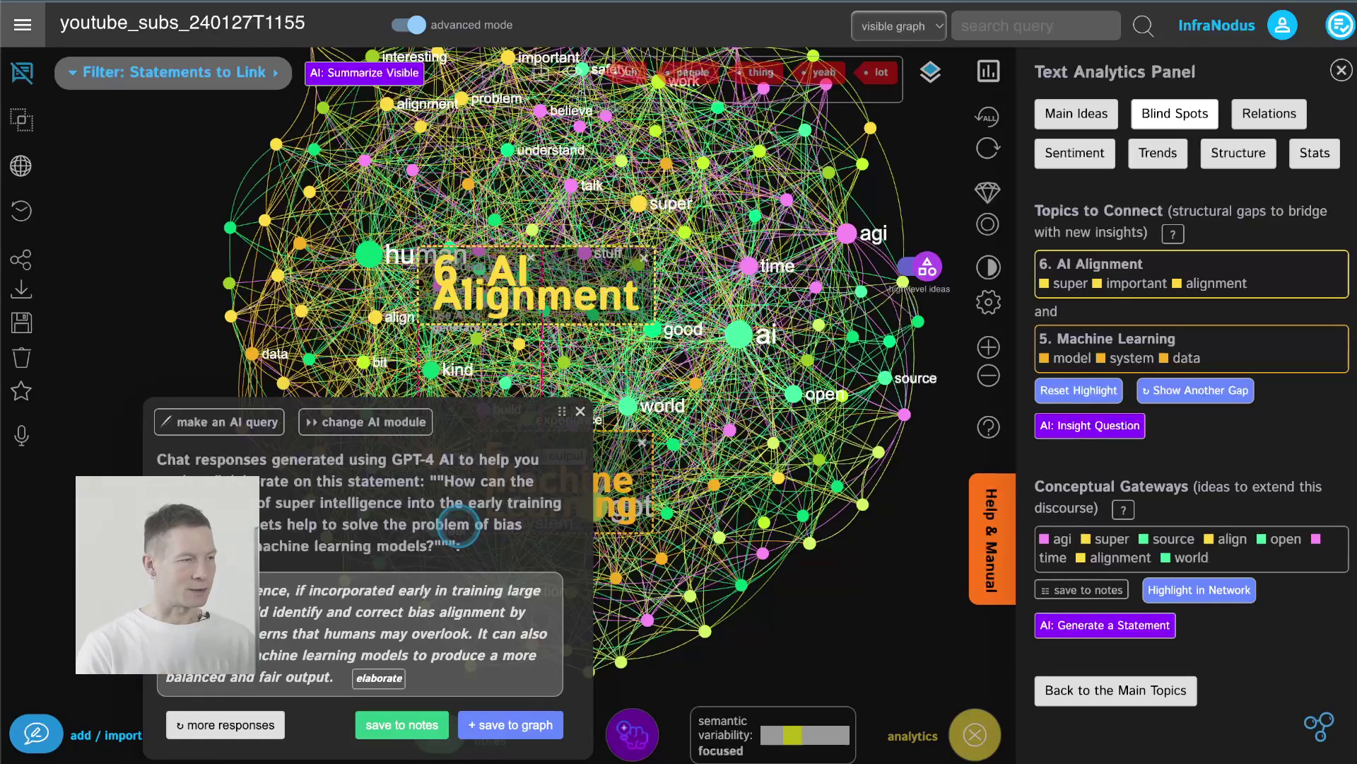
pyautogui.click(580, 410)
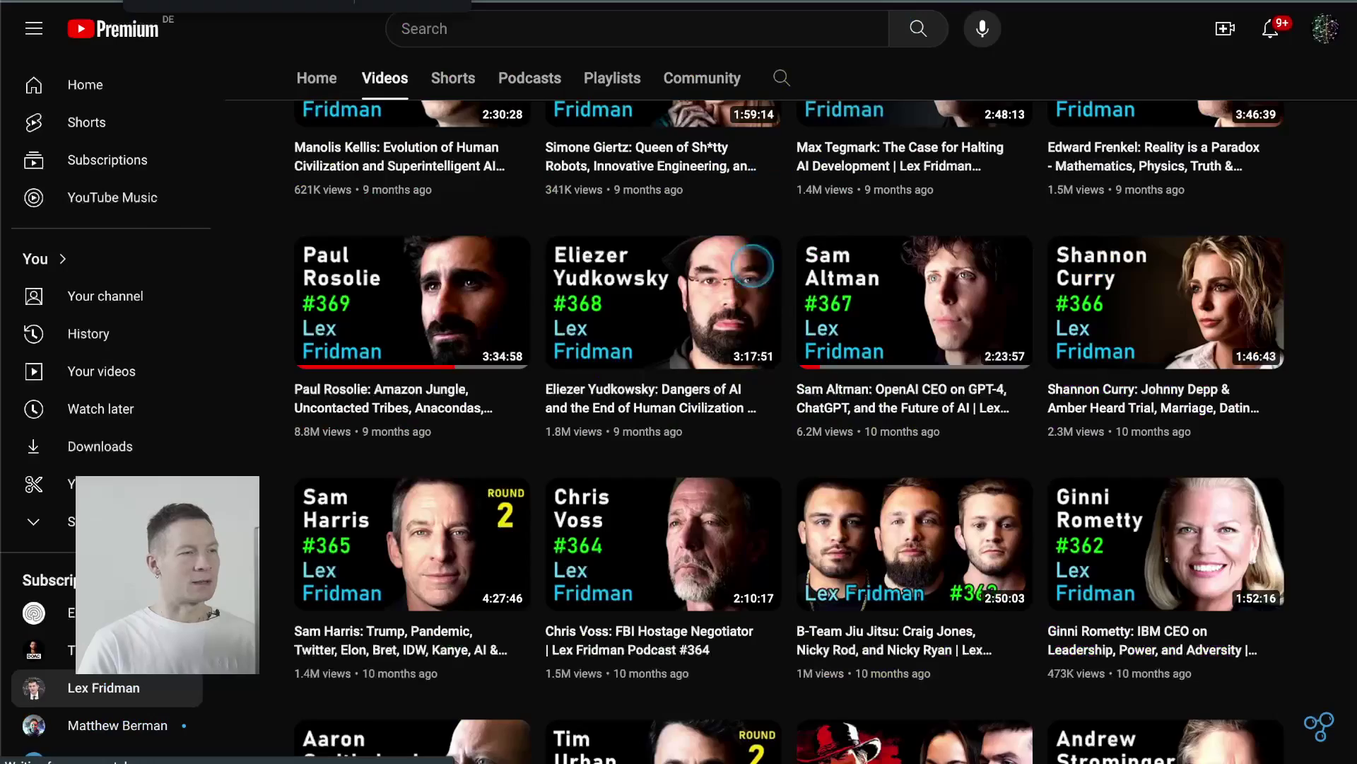
# - Browse the podcast channel's Videos list for another interview episode
pyautogui.scroll(1, 749, 368)
pyautogui.scroll(6, 749, 367)
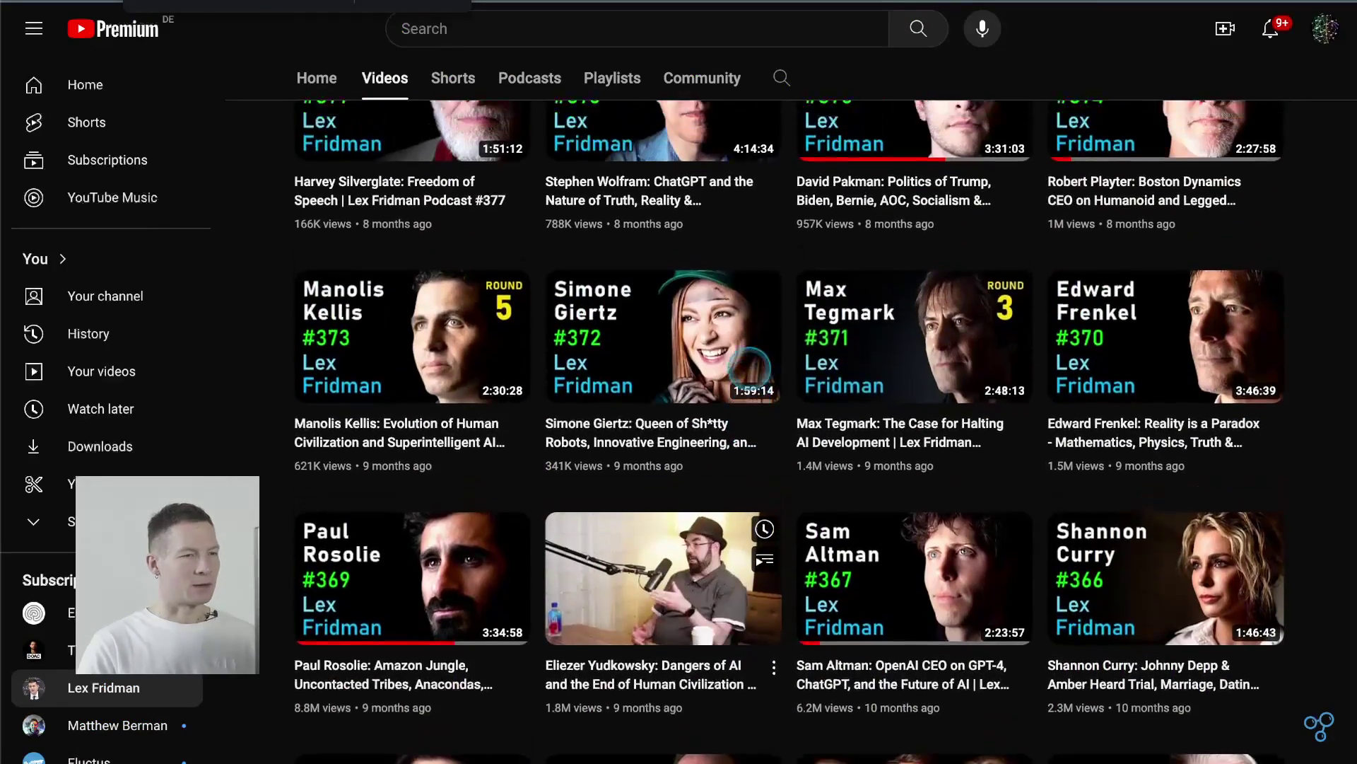
pyautogui.scroll(12, 750, 368)
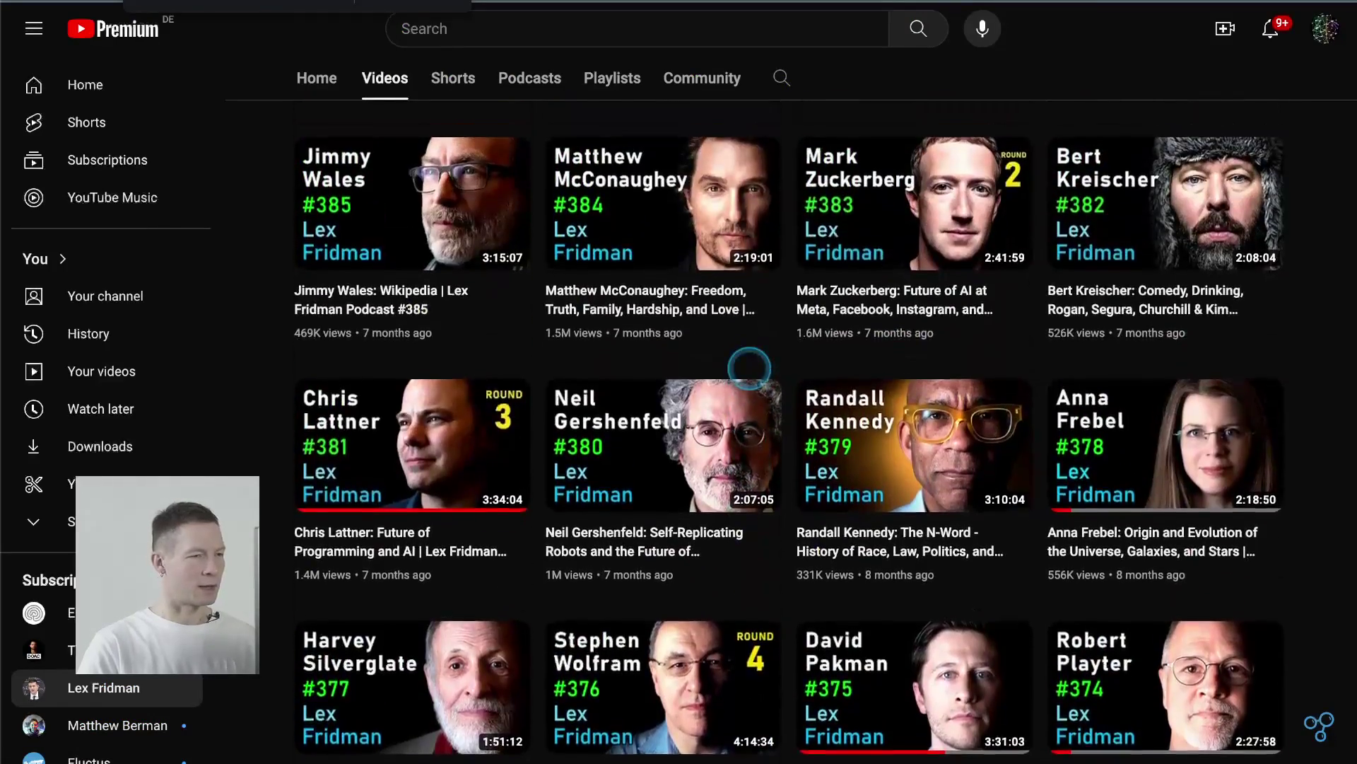
pyautogui.scroll(-1, 750, 368)
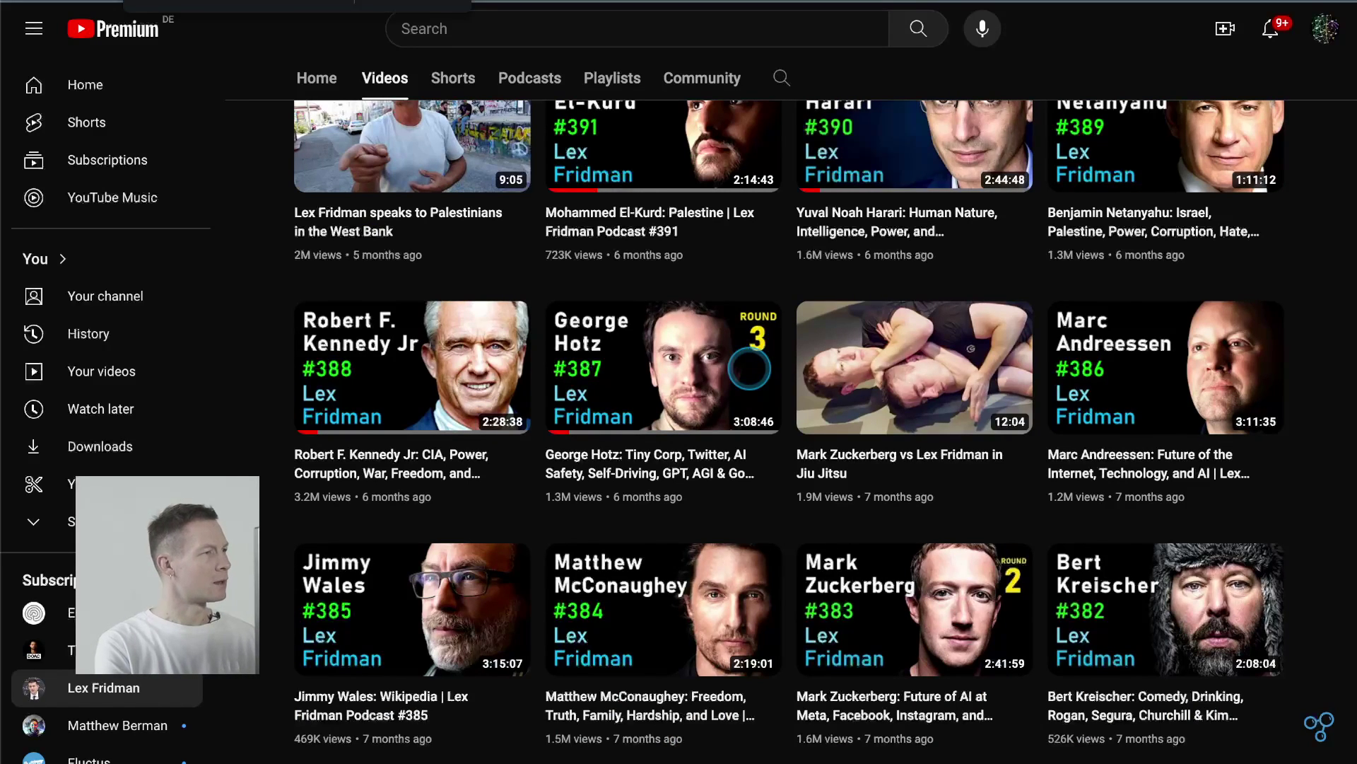
pyautogui.scroll(12, 750, 368)
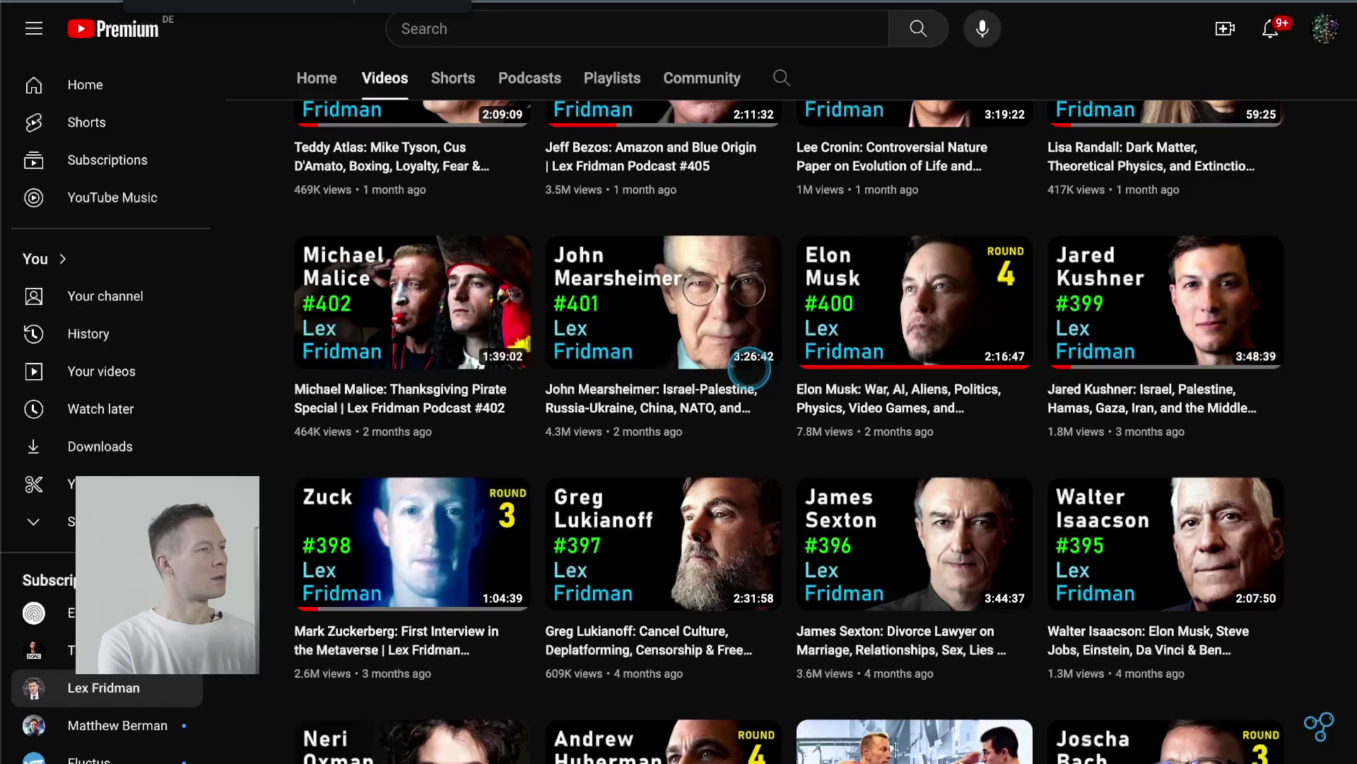
pyautogui.scroll(-6, 750, 368)
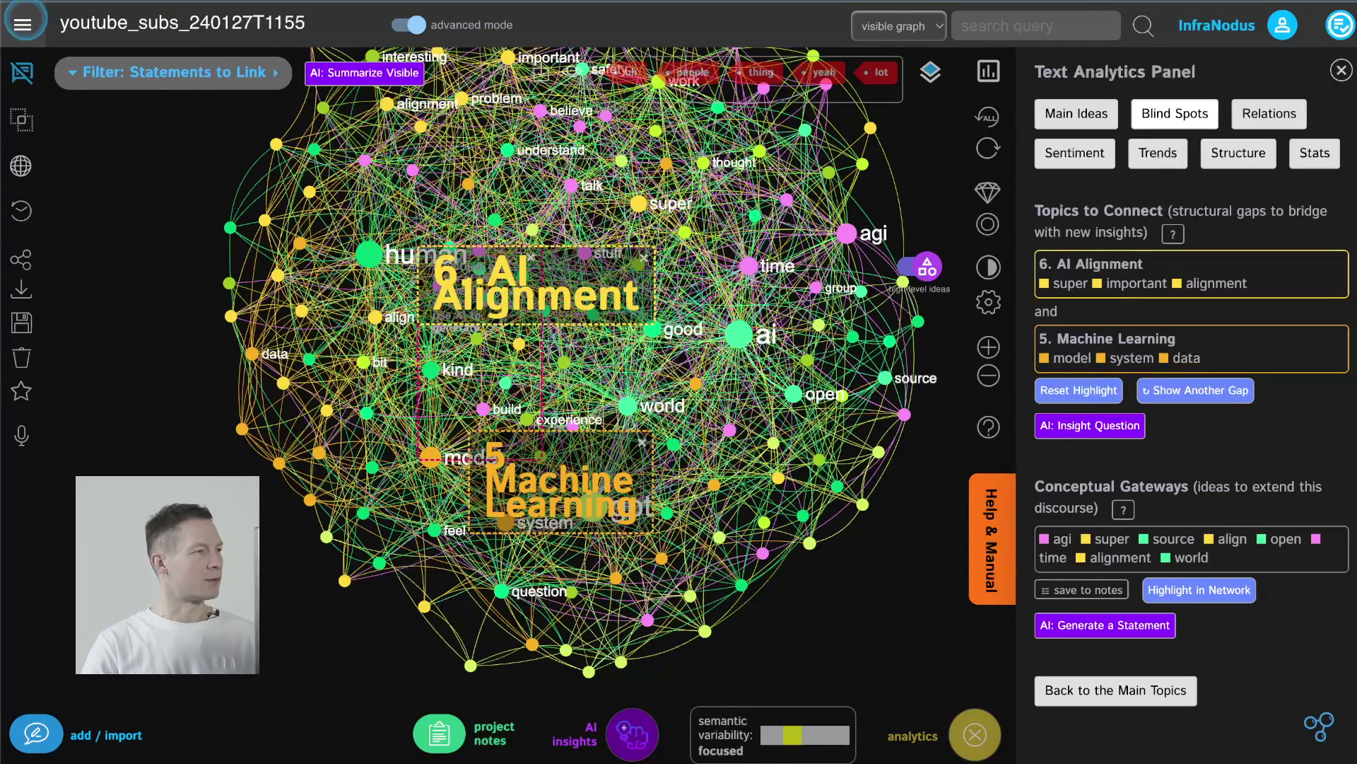
# - Create the graph youtube_subs_240127T1202 by importing subtitles from the pasted YouTube interview link
pyautogui.click(23, 25)
pyautogui.click(76, 126)
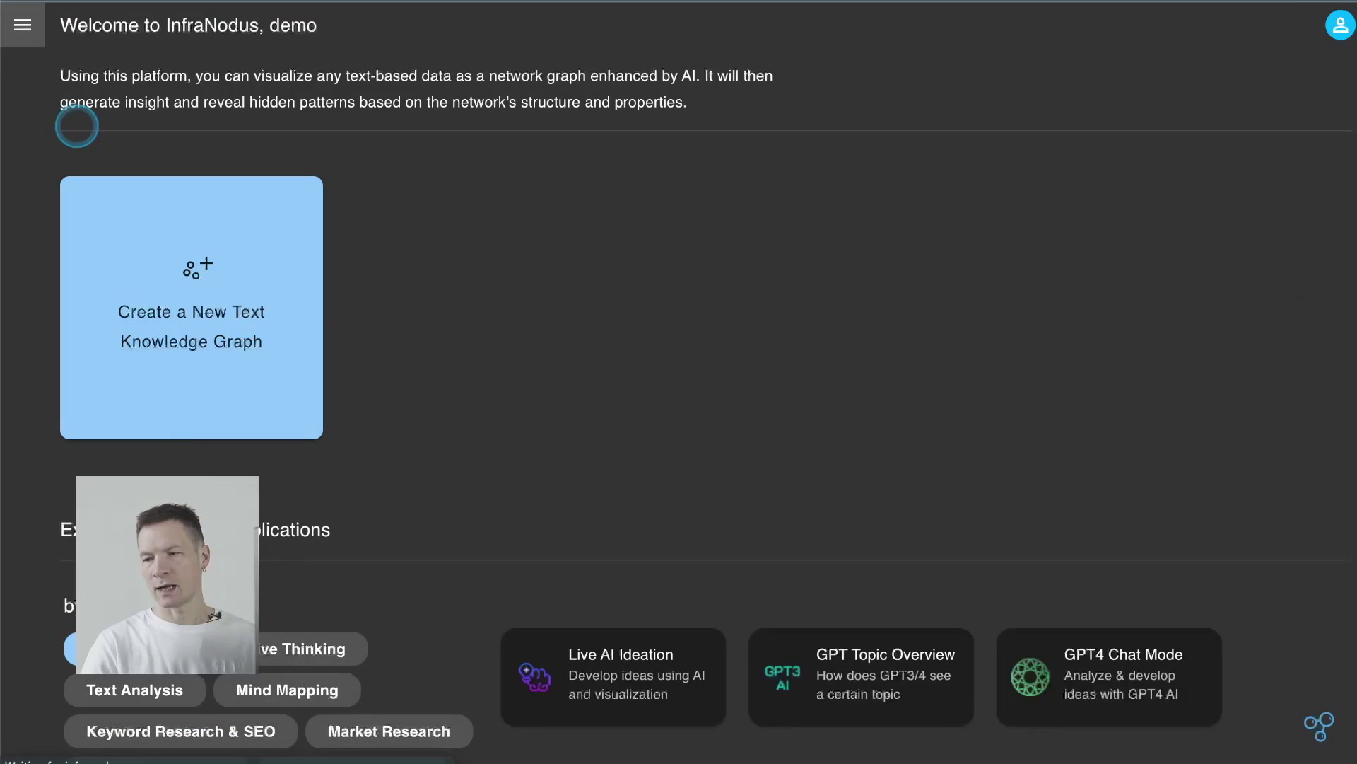
pyautogui.click(283, 311)
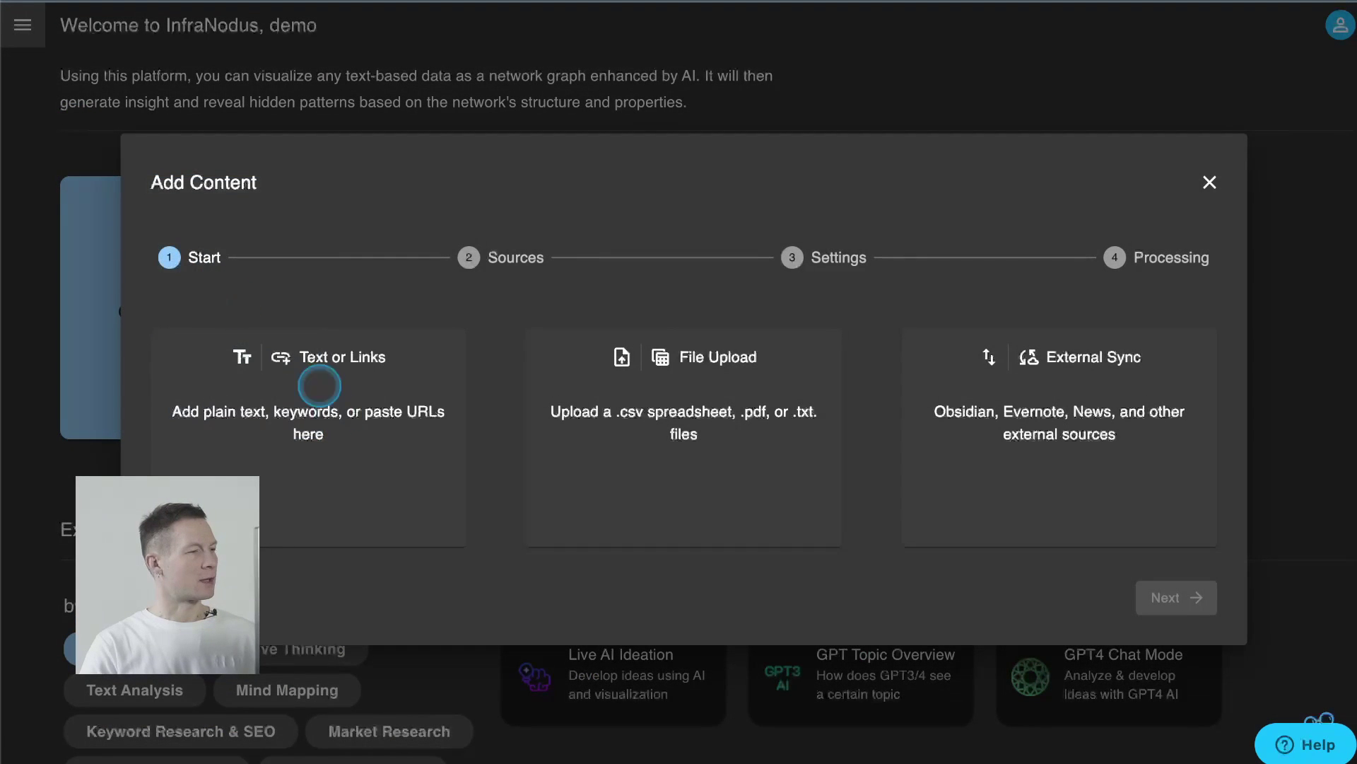
pyautogui.click(325, 396)
pyautogui.write('https://www.youtube.com/watch?v=e8qJsk1j2zE')
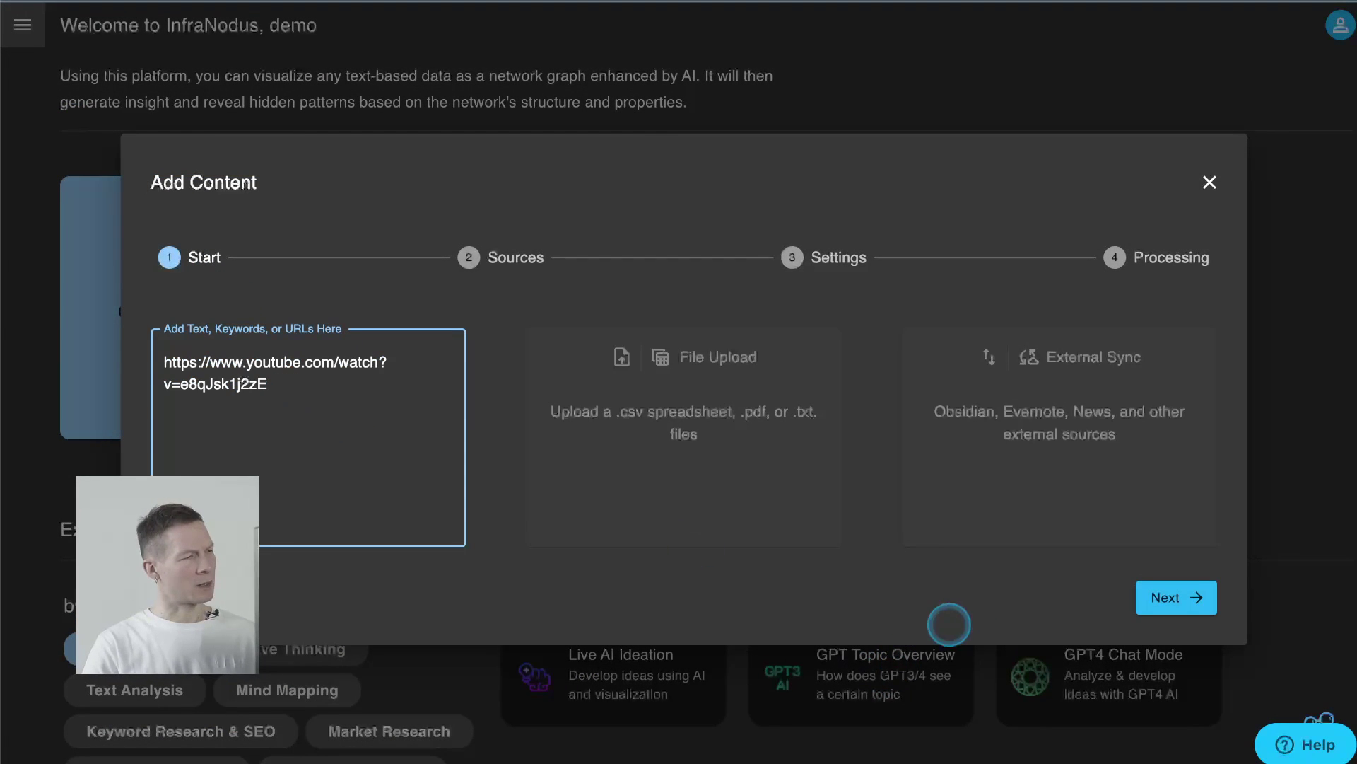
pyautogui.click(1197, 590)
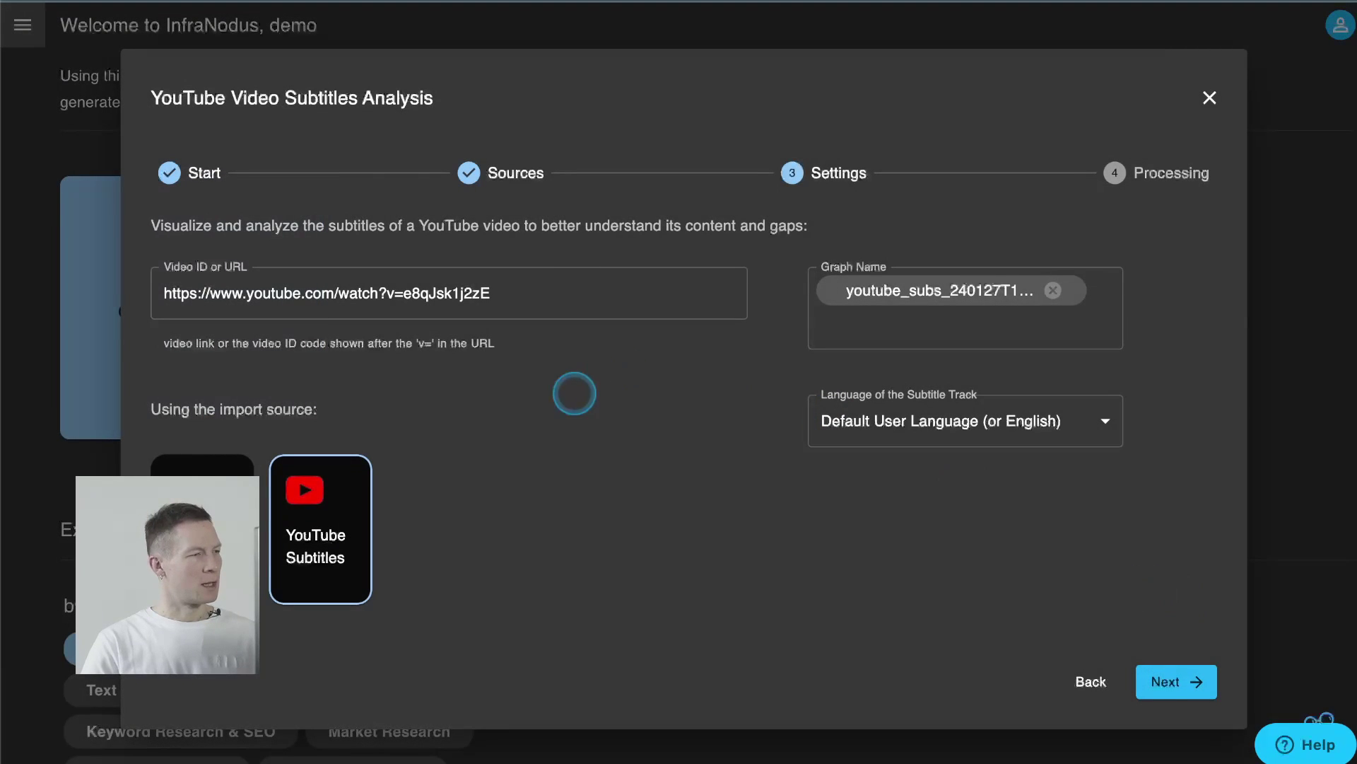
pyautogui.click(1189, 681)
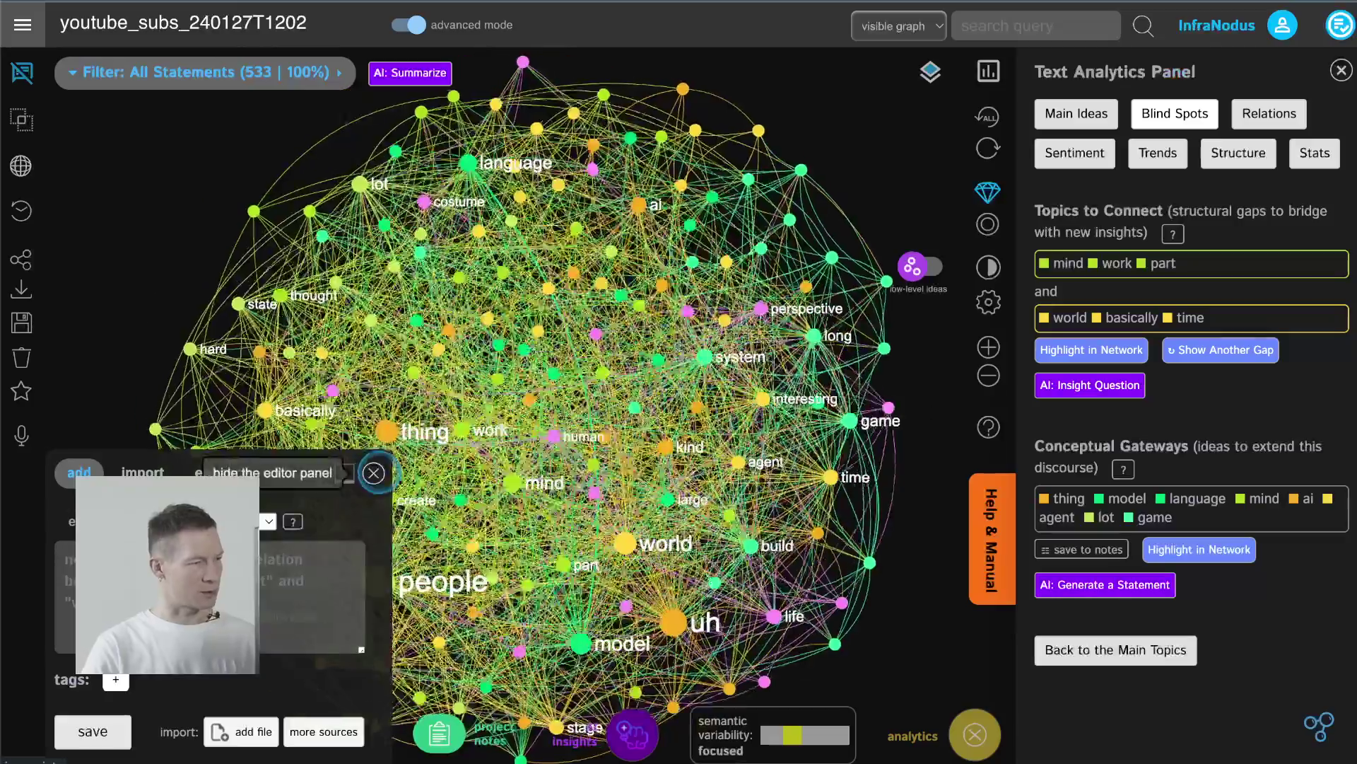
pyautogui.click(374, 472)
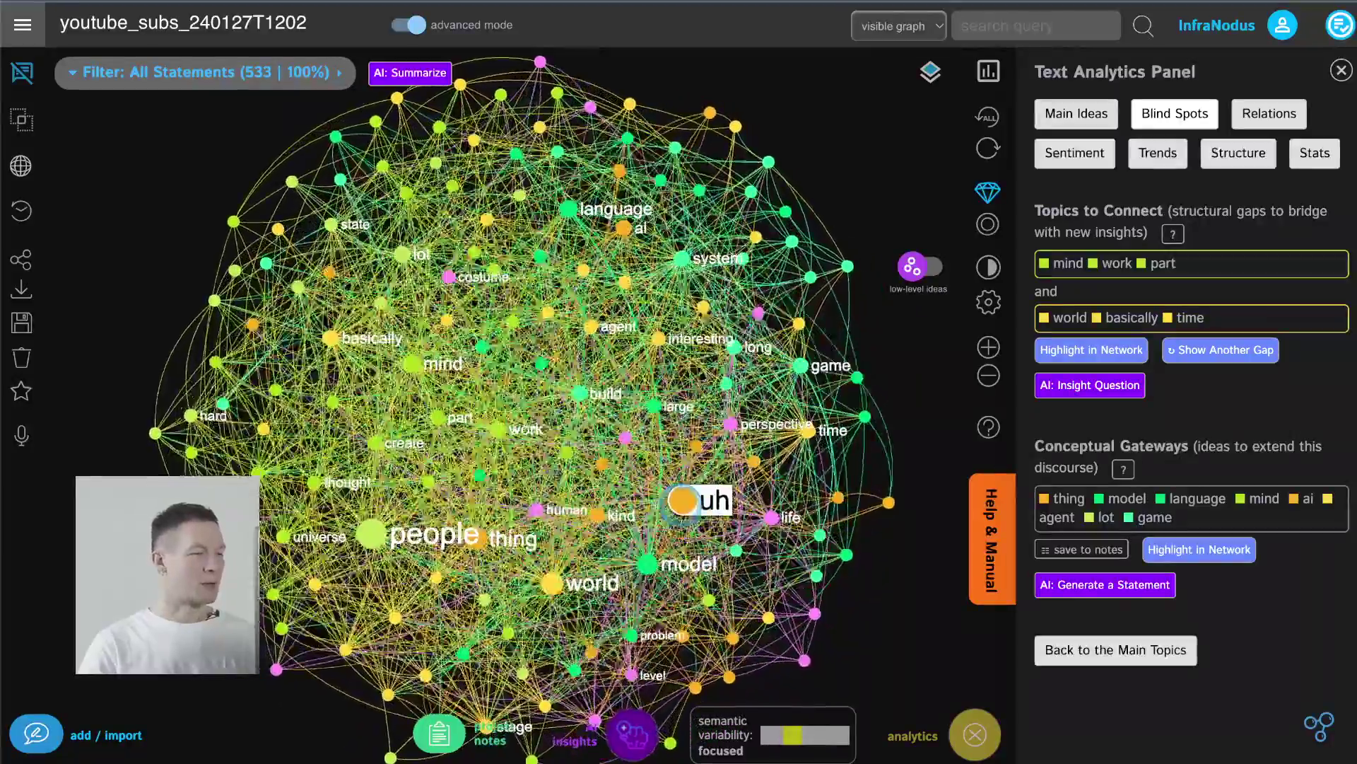
# - Hide the filler word 'uh' and show the main topics with AI-generated names
pyautogui.click(680, 495)
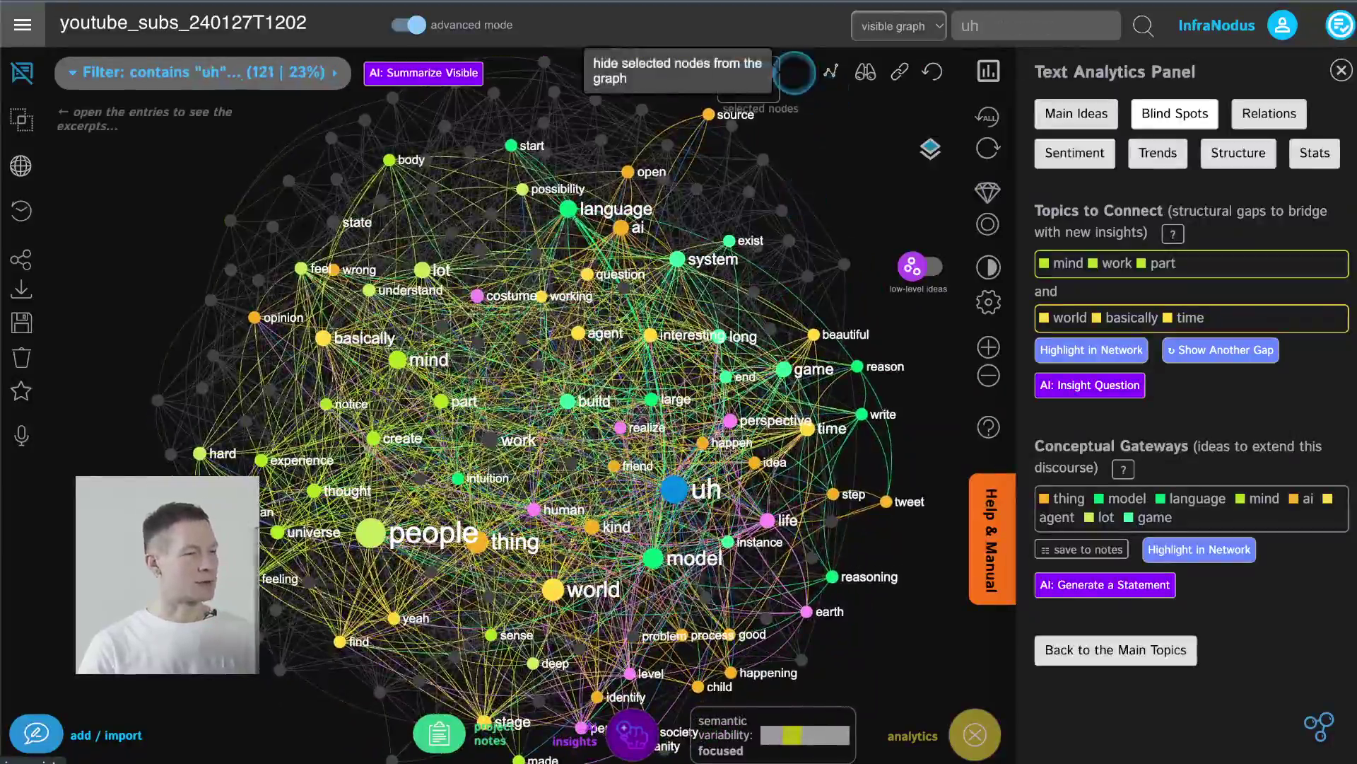
pyautogui.click(793, 71)
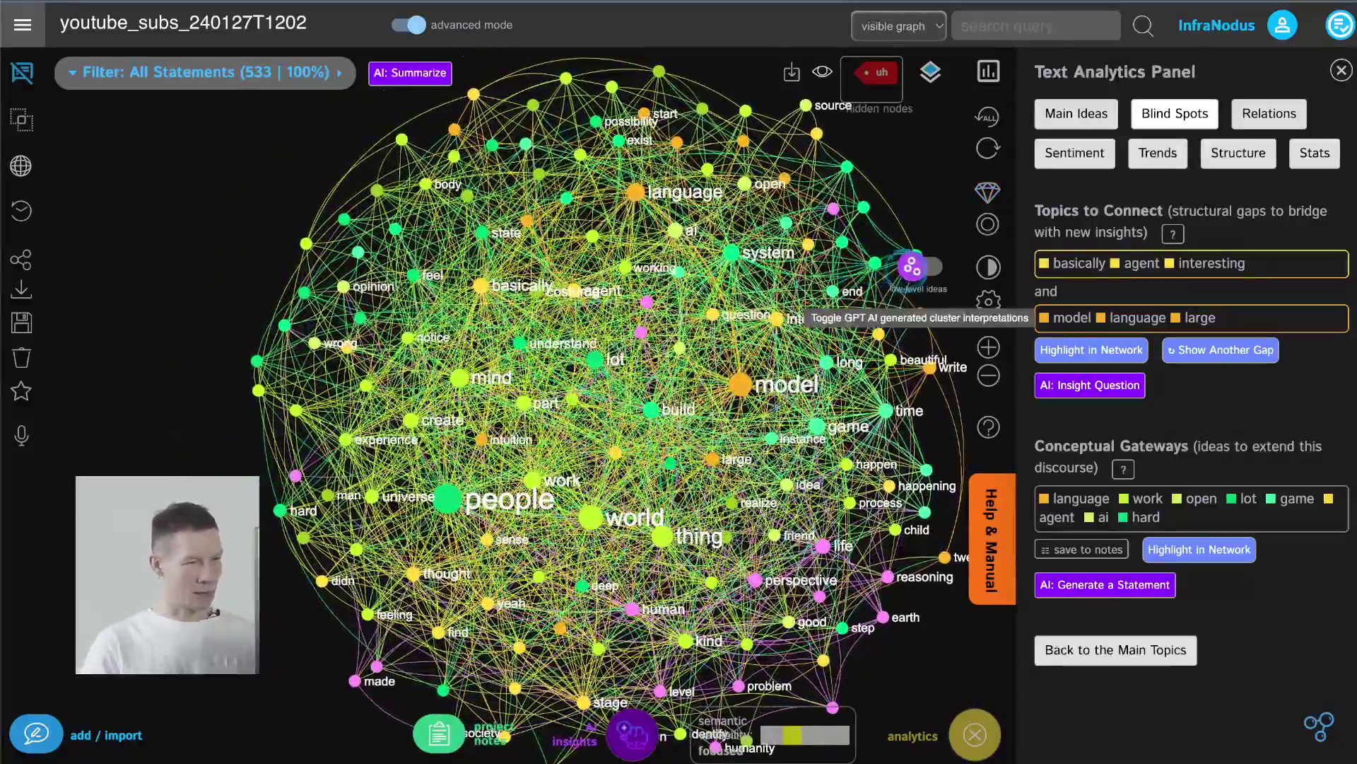
pyautogui.click(1076, 113)
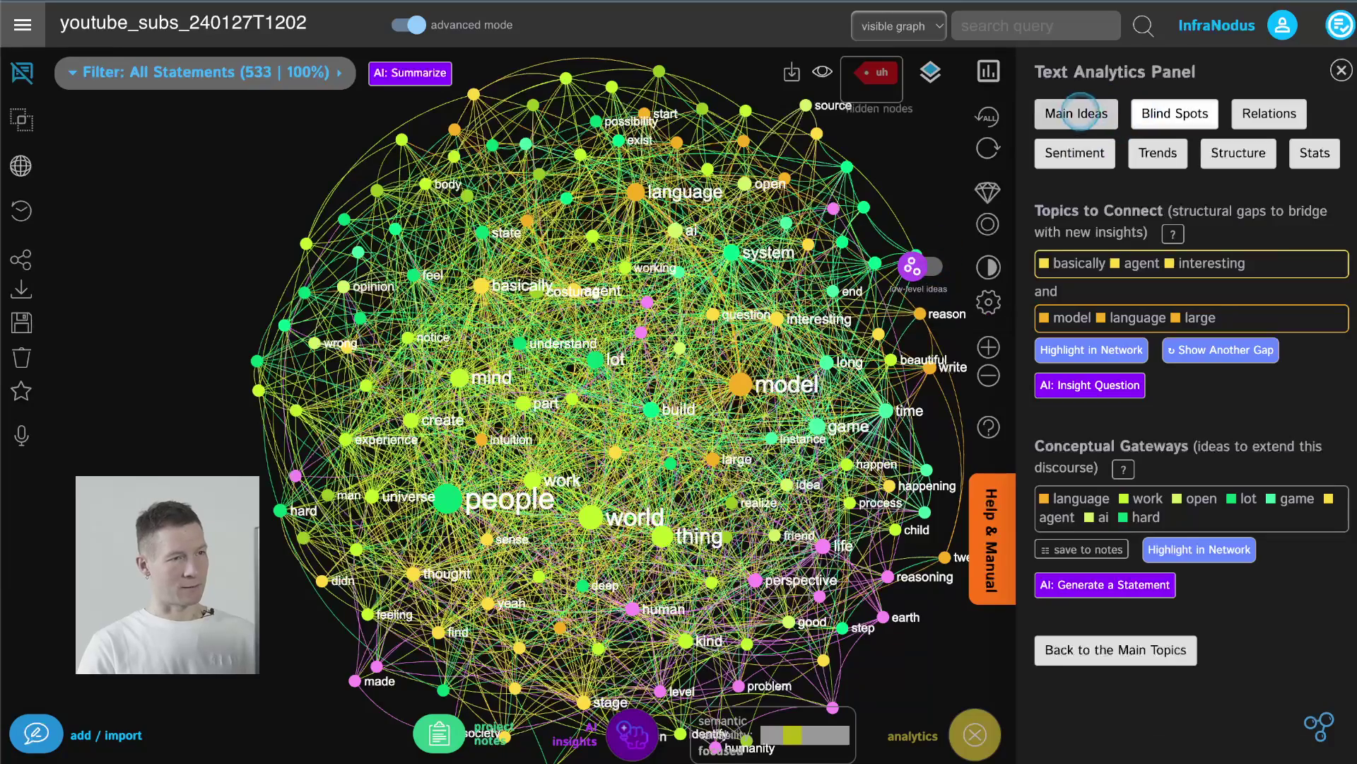
pyautogui.click(919, 266)
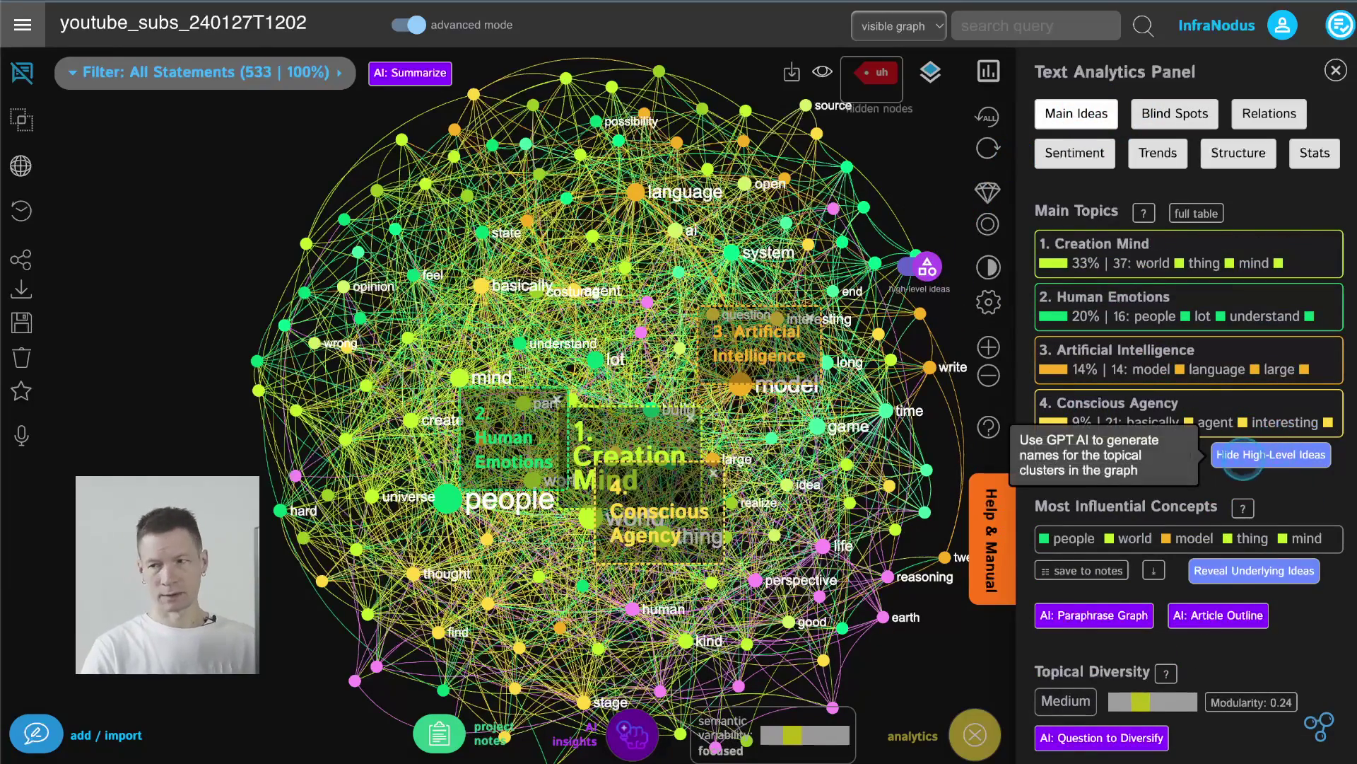
# - List all nine topics and focus the graph on 7. Human Existence
pyautogui.moveTo(751, 419); pyautogui.dragTo(717, 420)
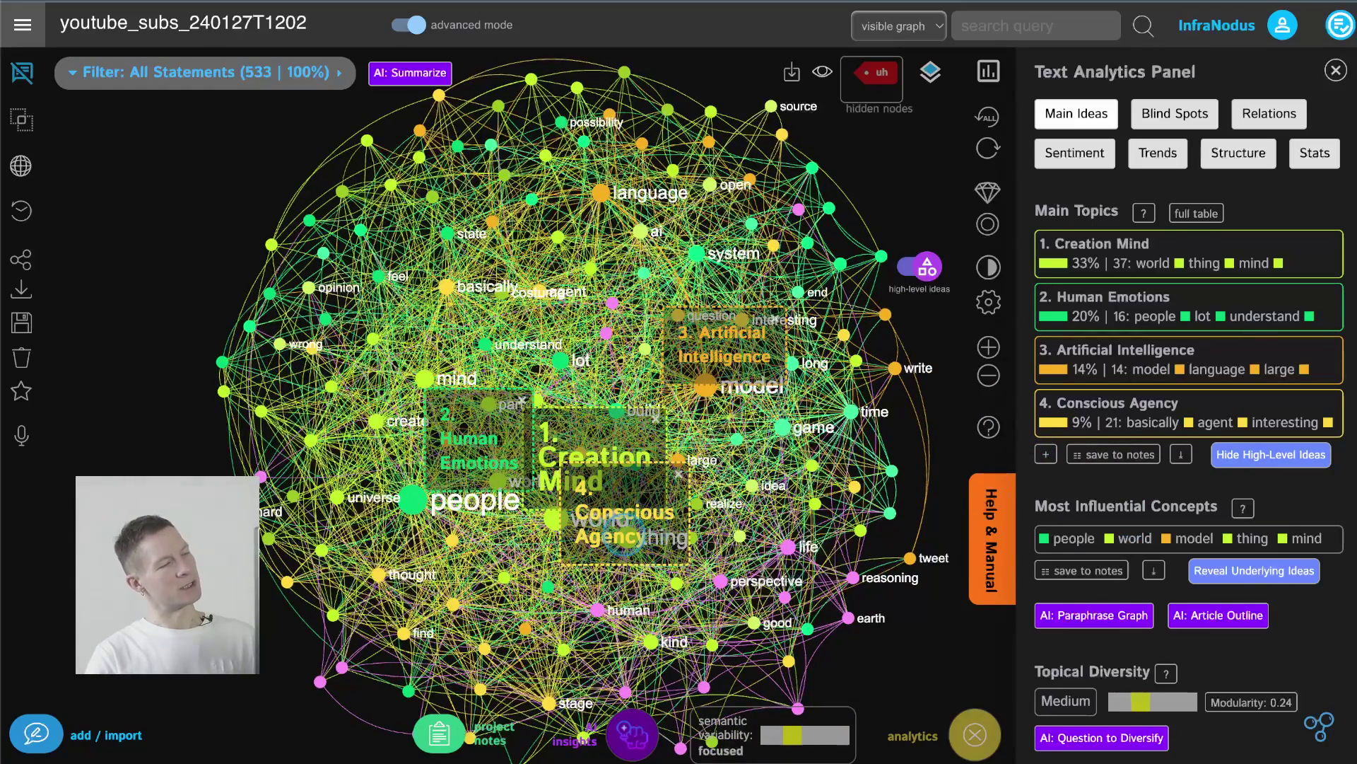
pyautogui.click(1046, 454)
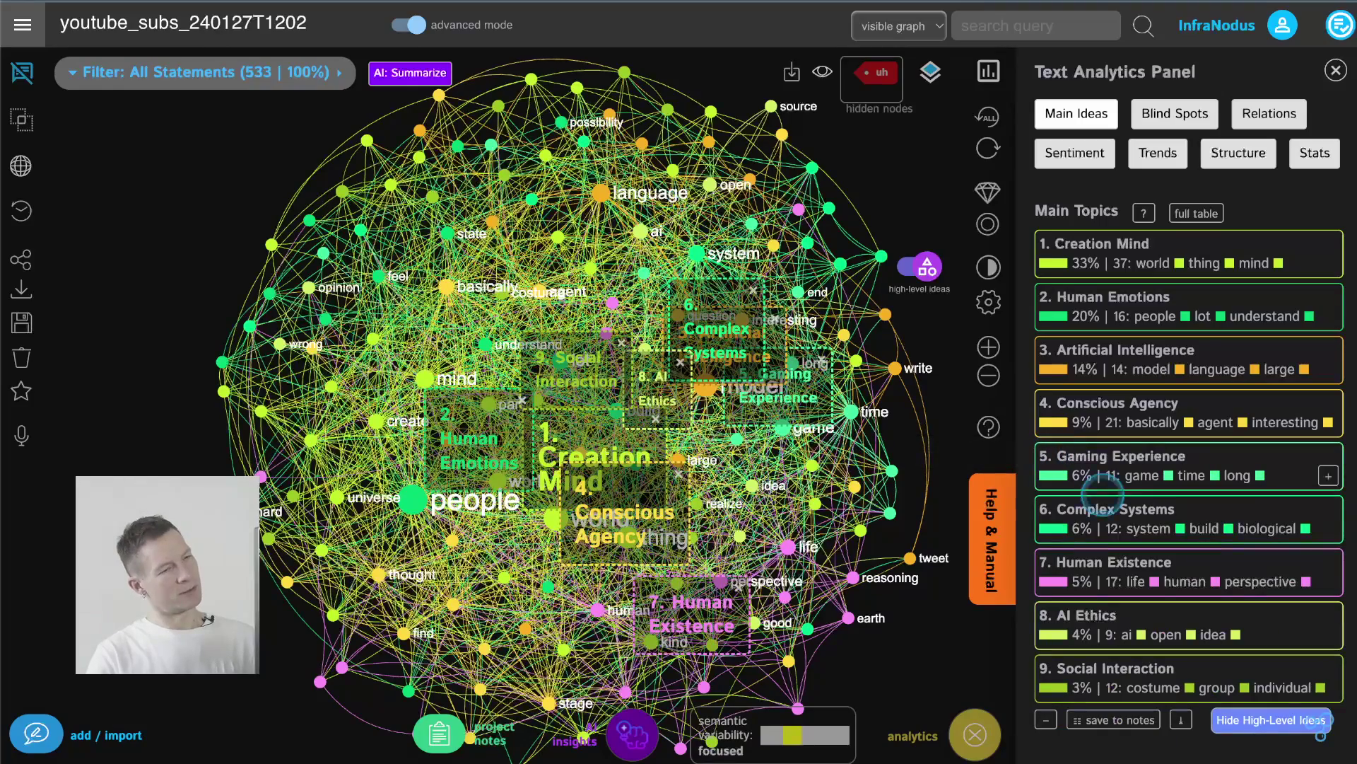
pyautogui.scroll(-2, 1112, 589)
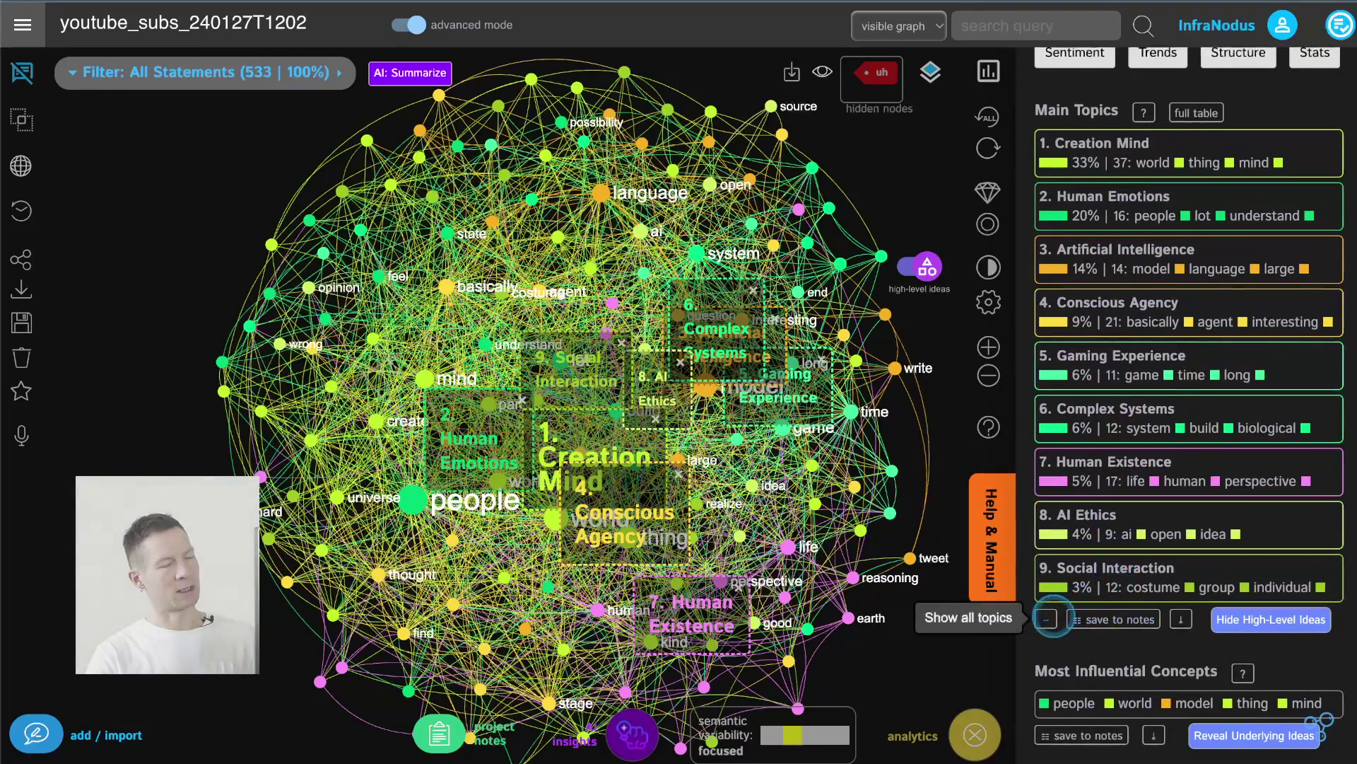
pyautogui.click(1046, 618)
pyautogui.click(1046, 373)
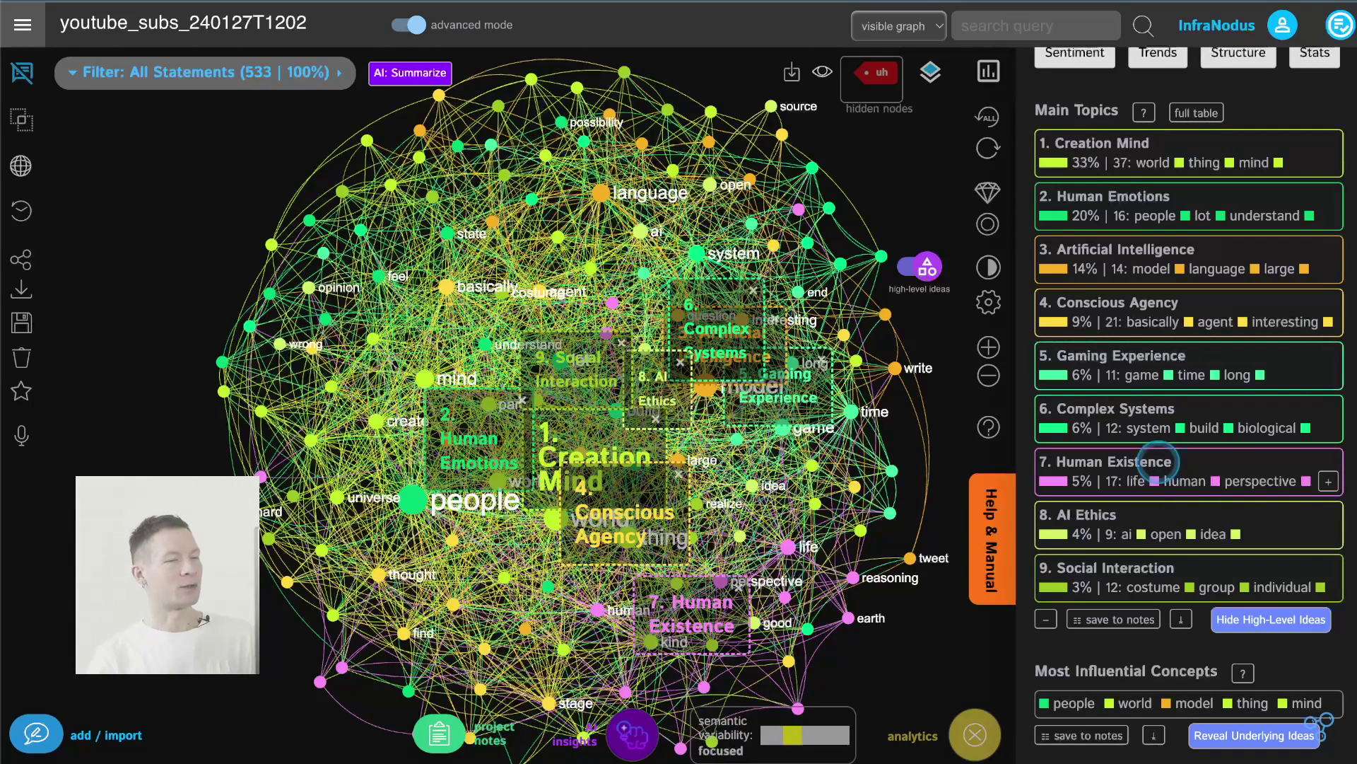
pyautogui.click(1158, 461)
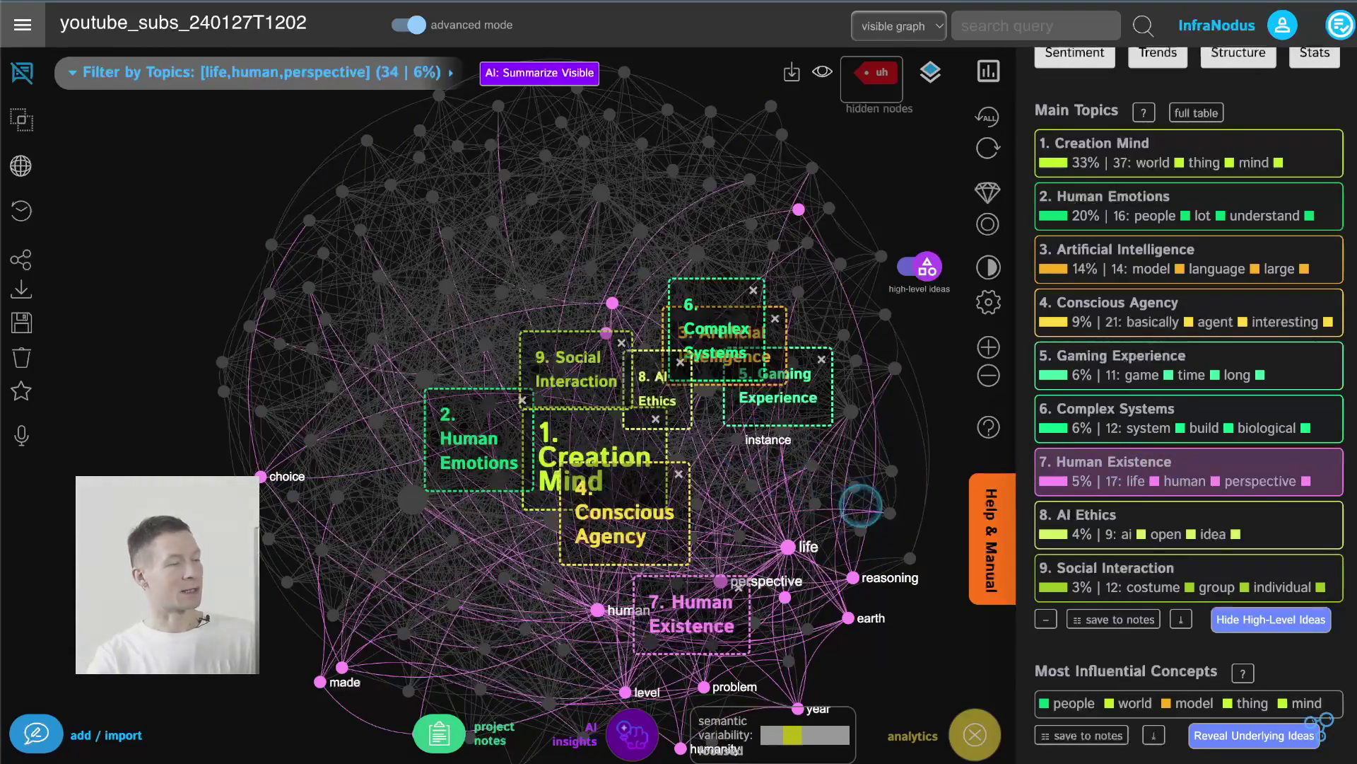
# - Read the Human Existence subtitle excerpts and run AI: Summarize Visible on them
pyautogui.rightClick(883, 502)
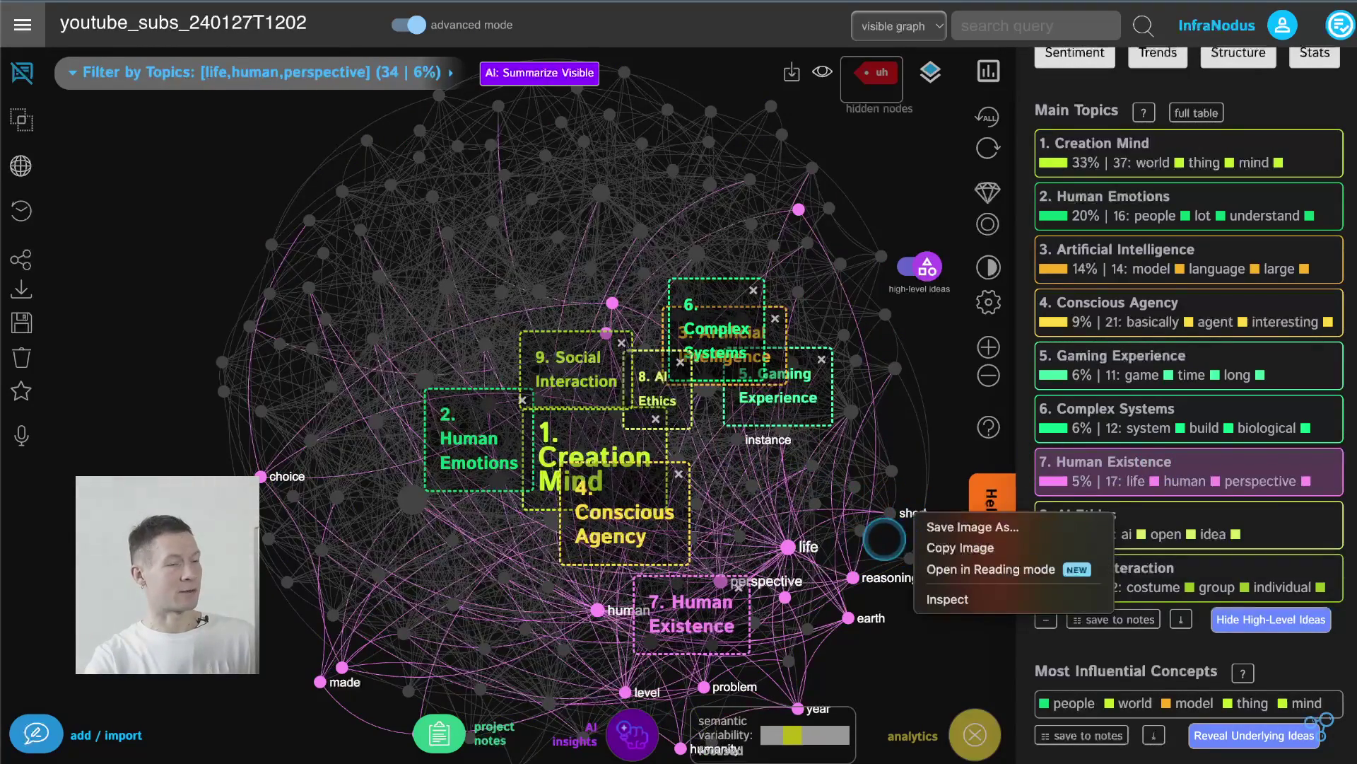
pyautogui.press('Escape')
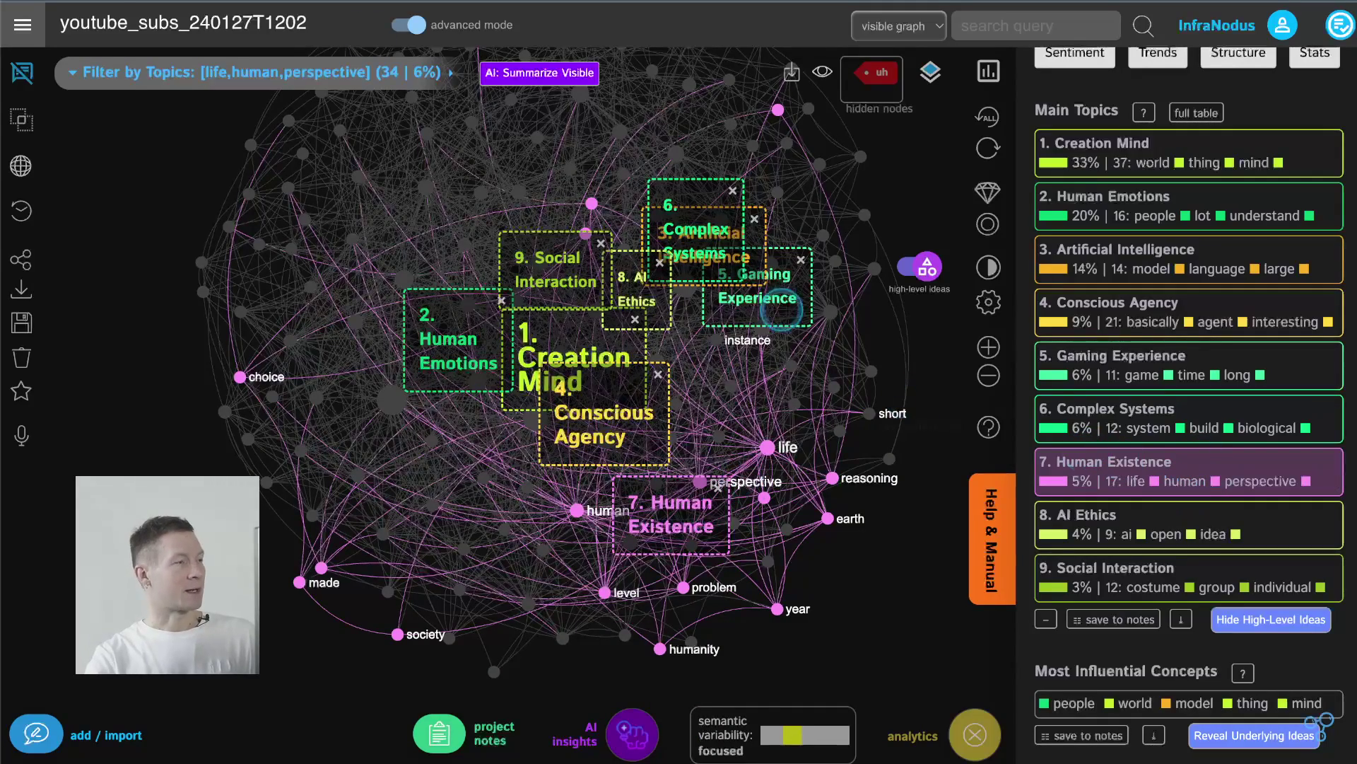
pyautogui.click(29, 69)
pyautogui.scroll(-5, 123, 221)
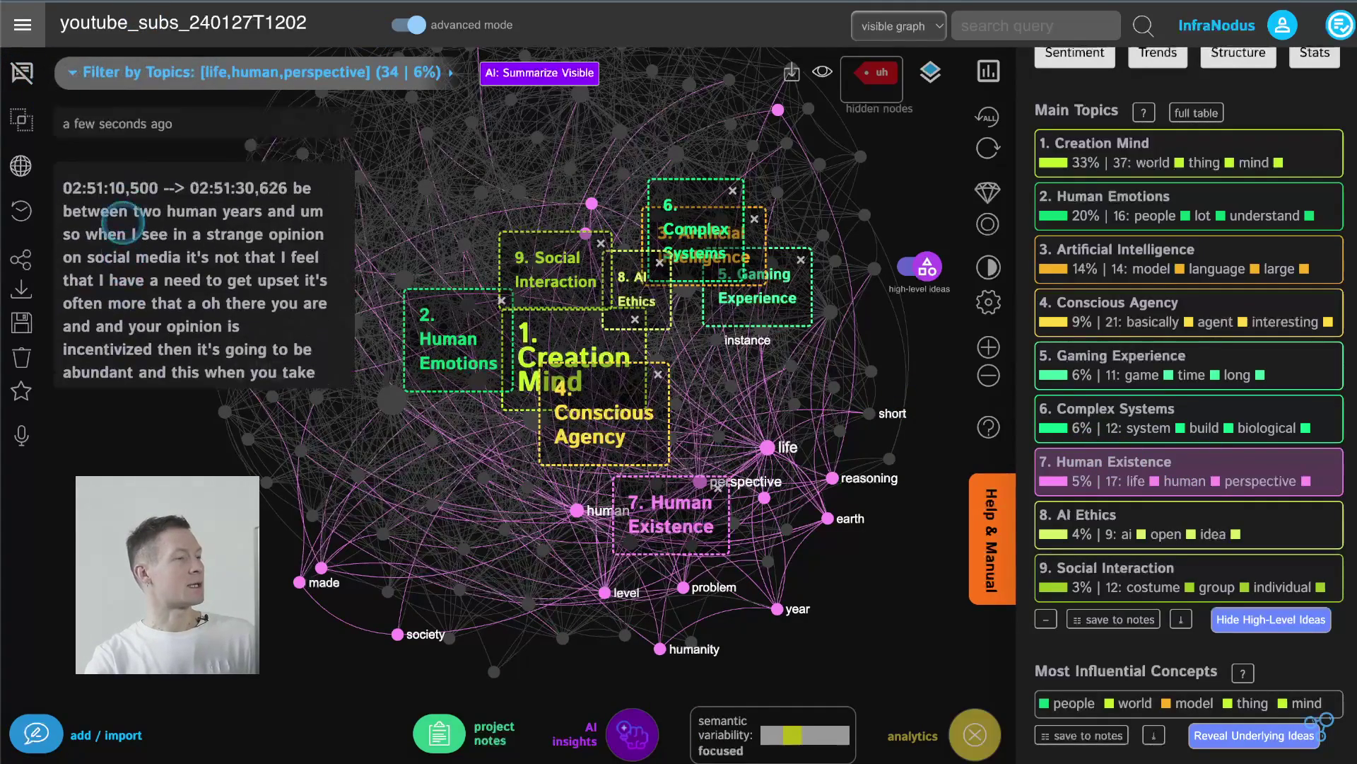
pyautogui.scroll(-10, 123, 222)
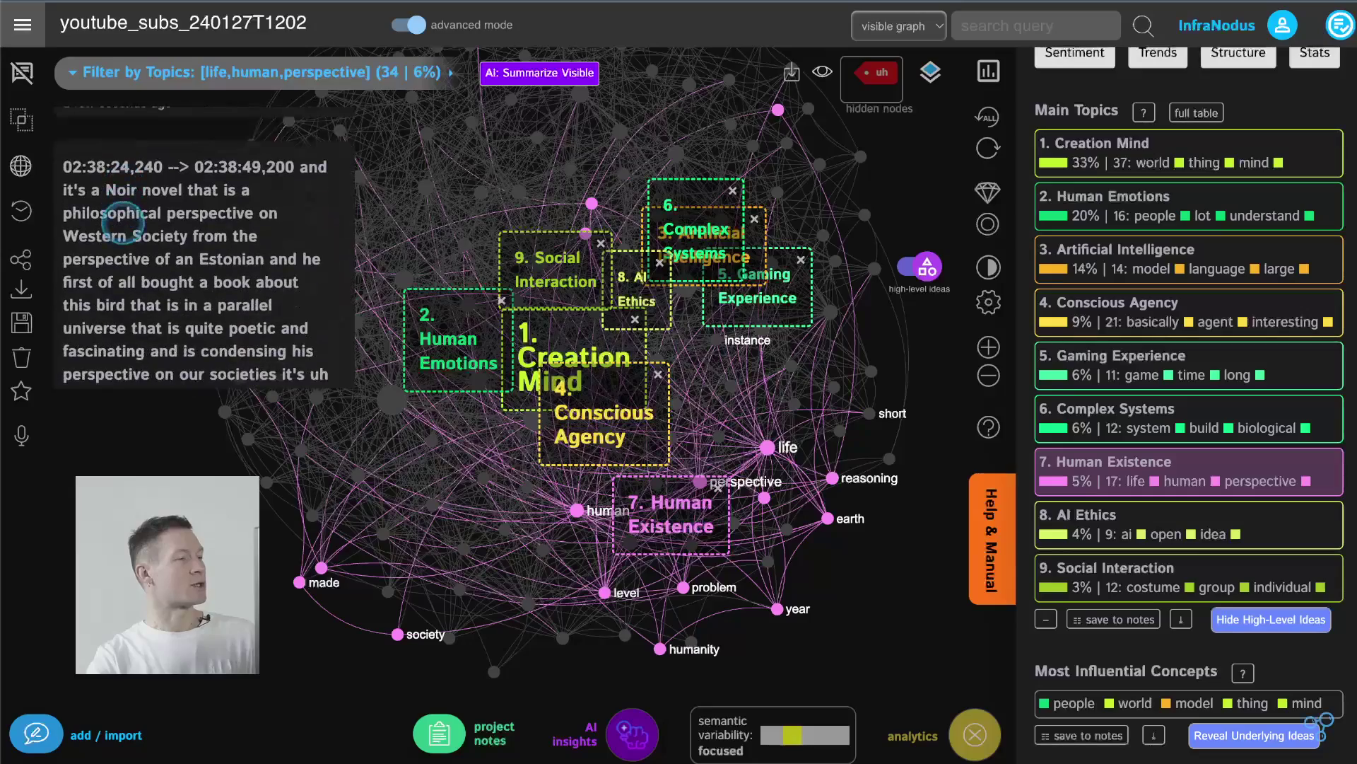
pyautogui.scroll(10, 123, 221)
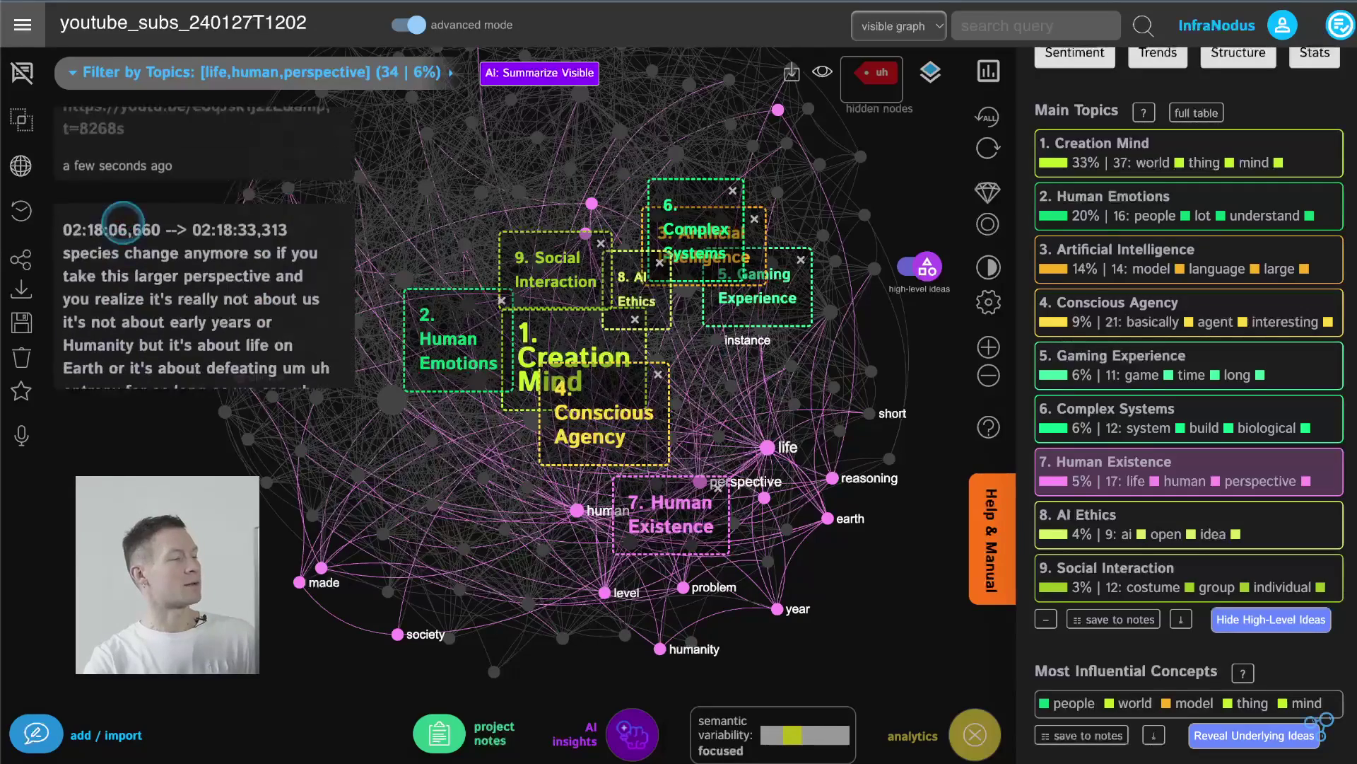
pyautogui.scroll(3, 123, 221)
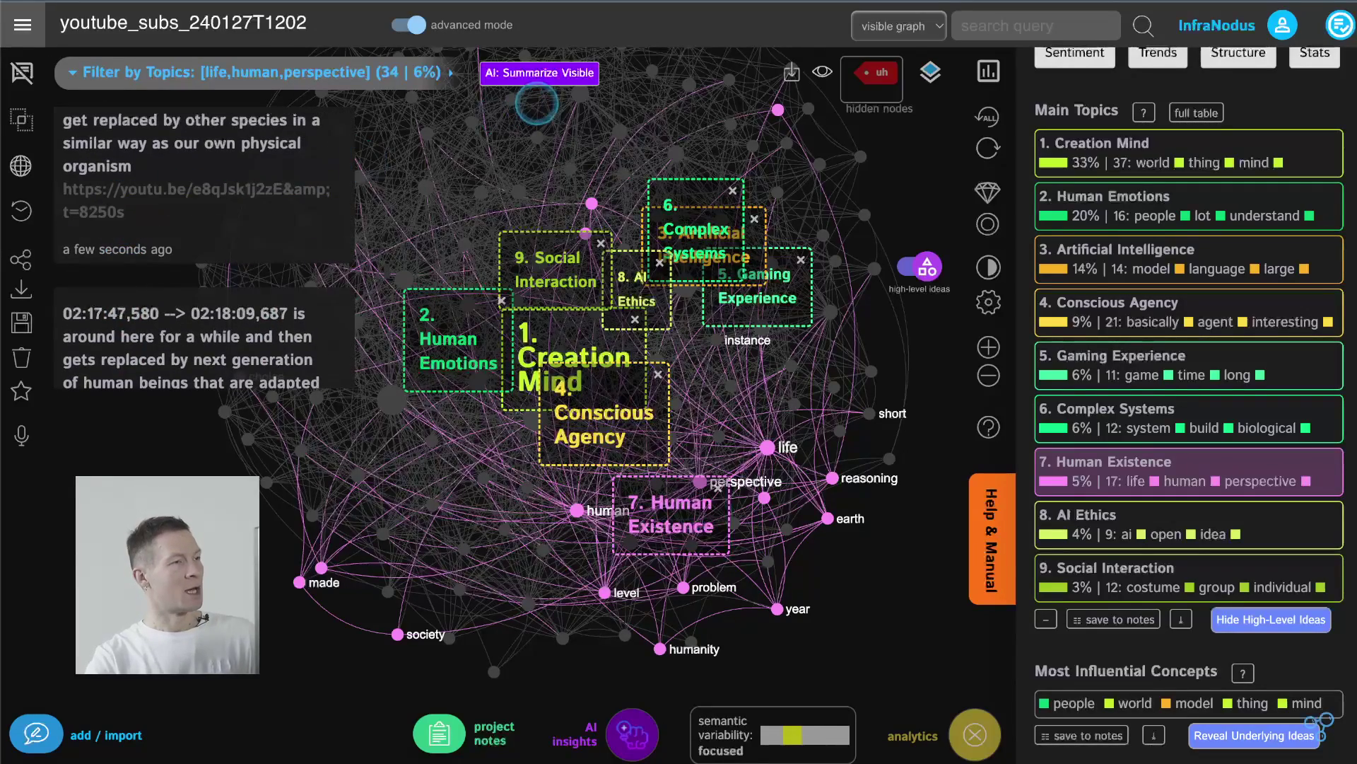
pyautogui.click(540, 73)
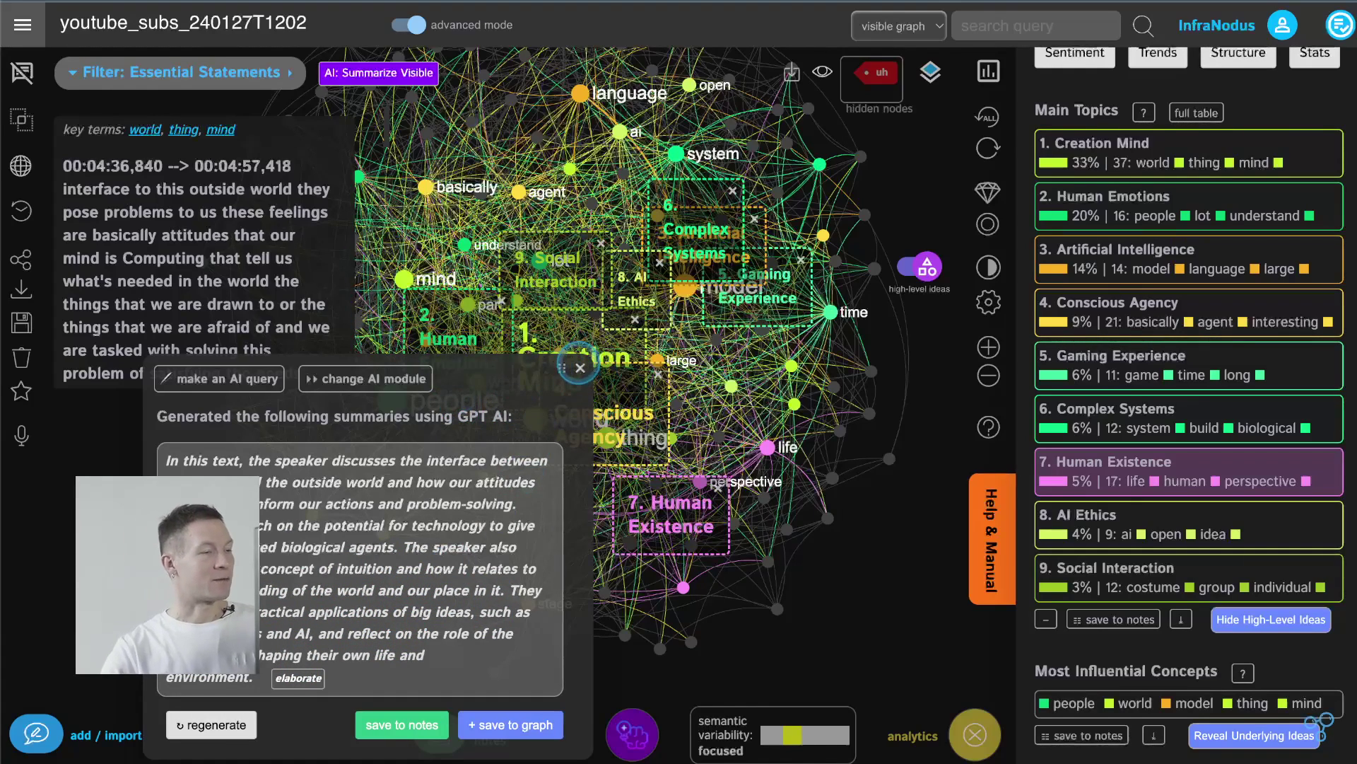
# - Close the AI summary and follow an essential statement's link back to the YouTube interview
pyautogui.click(580, 368)
pyautogui.scroll(-10, 256, 219)
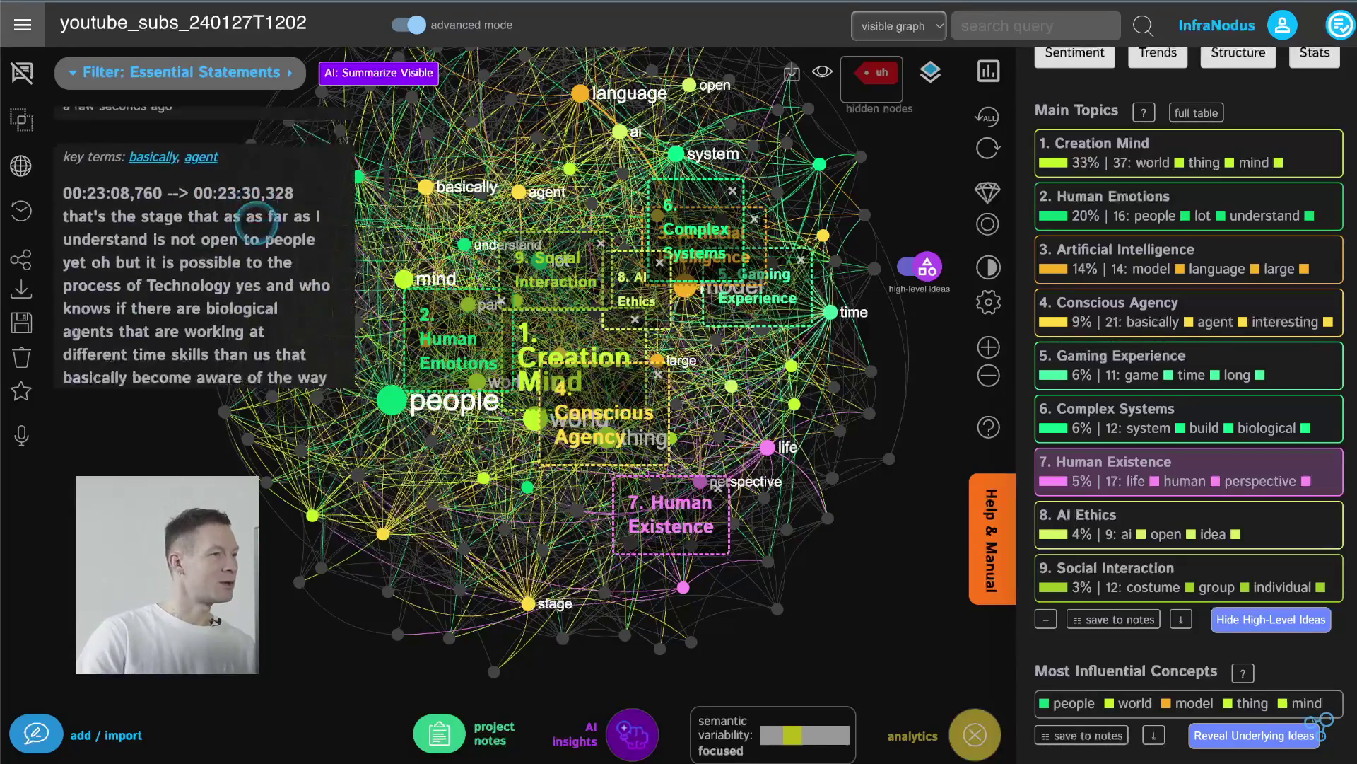
pyautogui.scroll(-15, 256, 219)
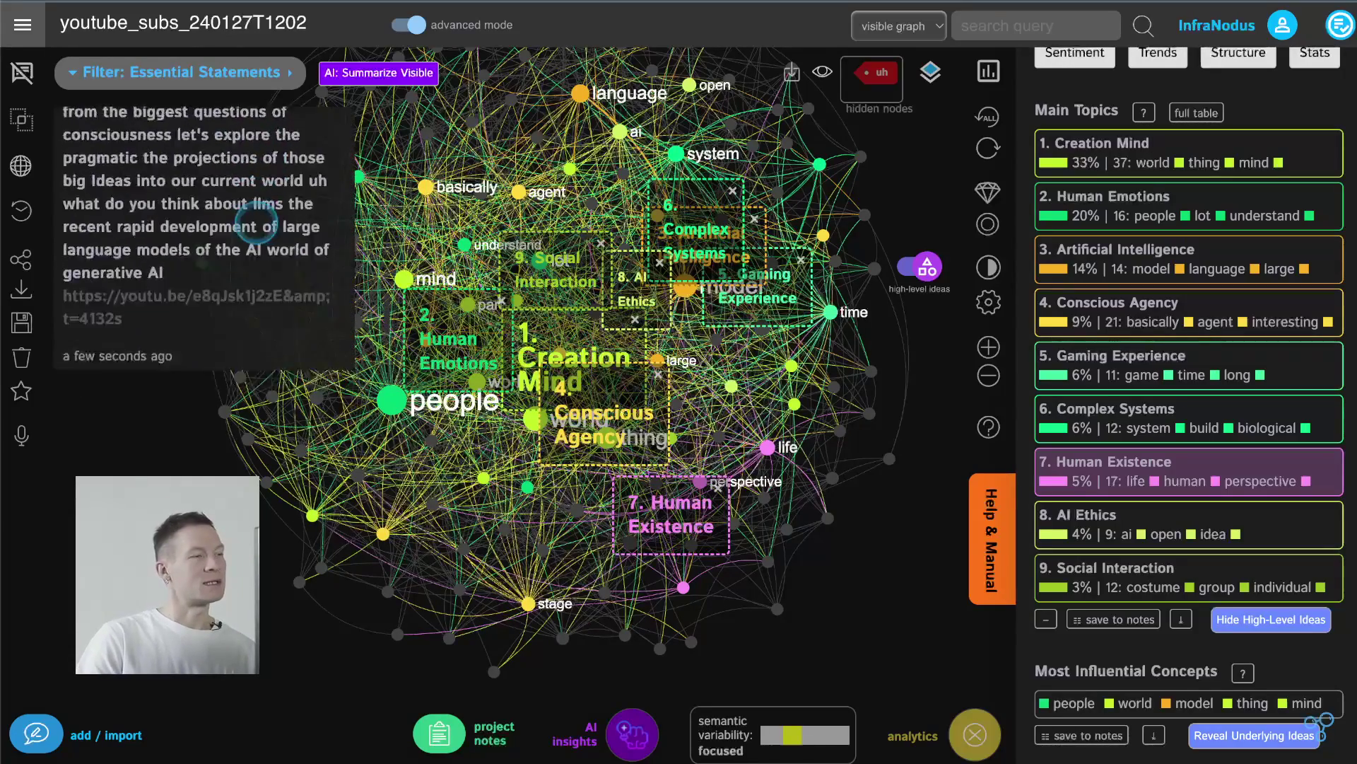
pyautogui.scroll(5, 256, 224)
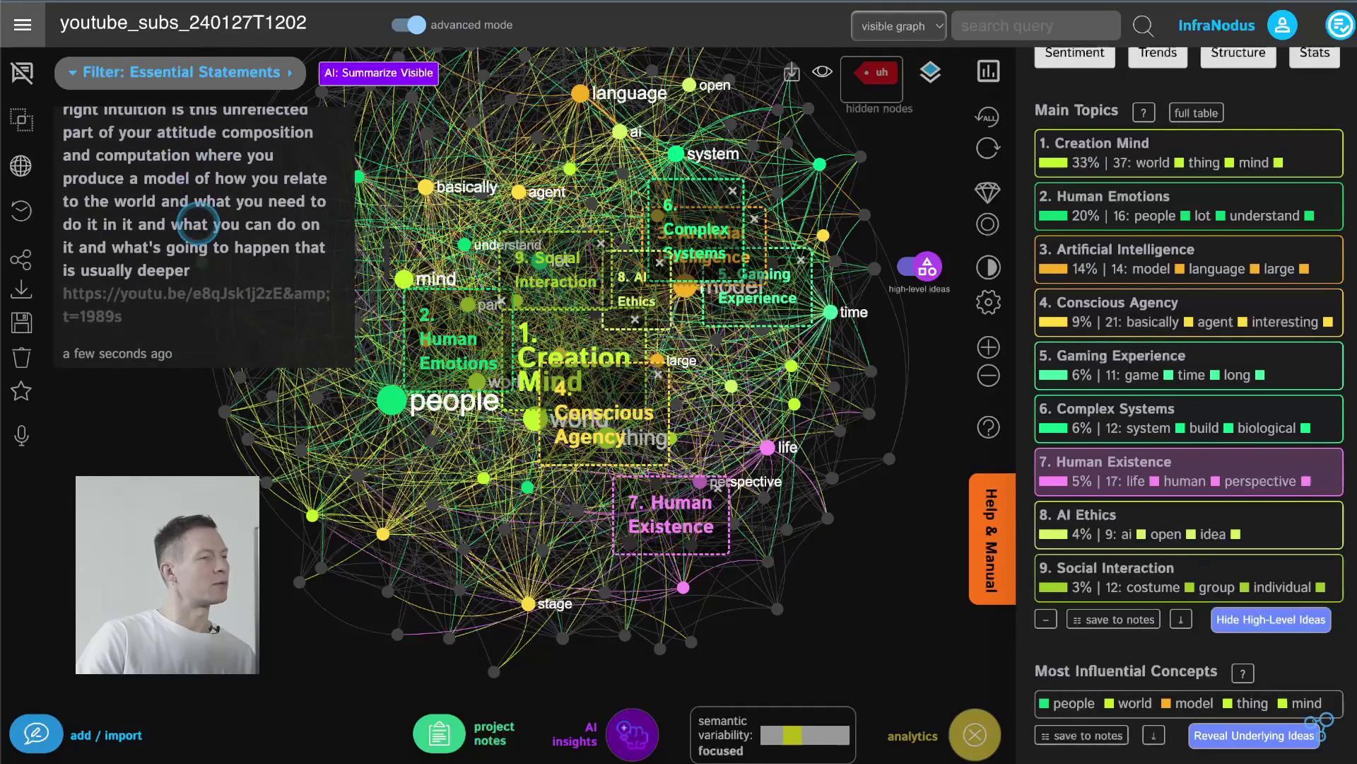
pyautogui.click(146, 289)
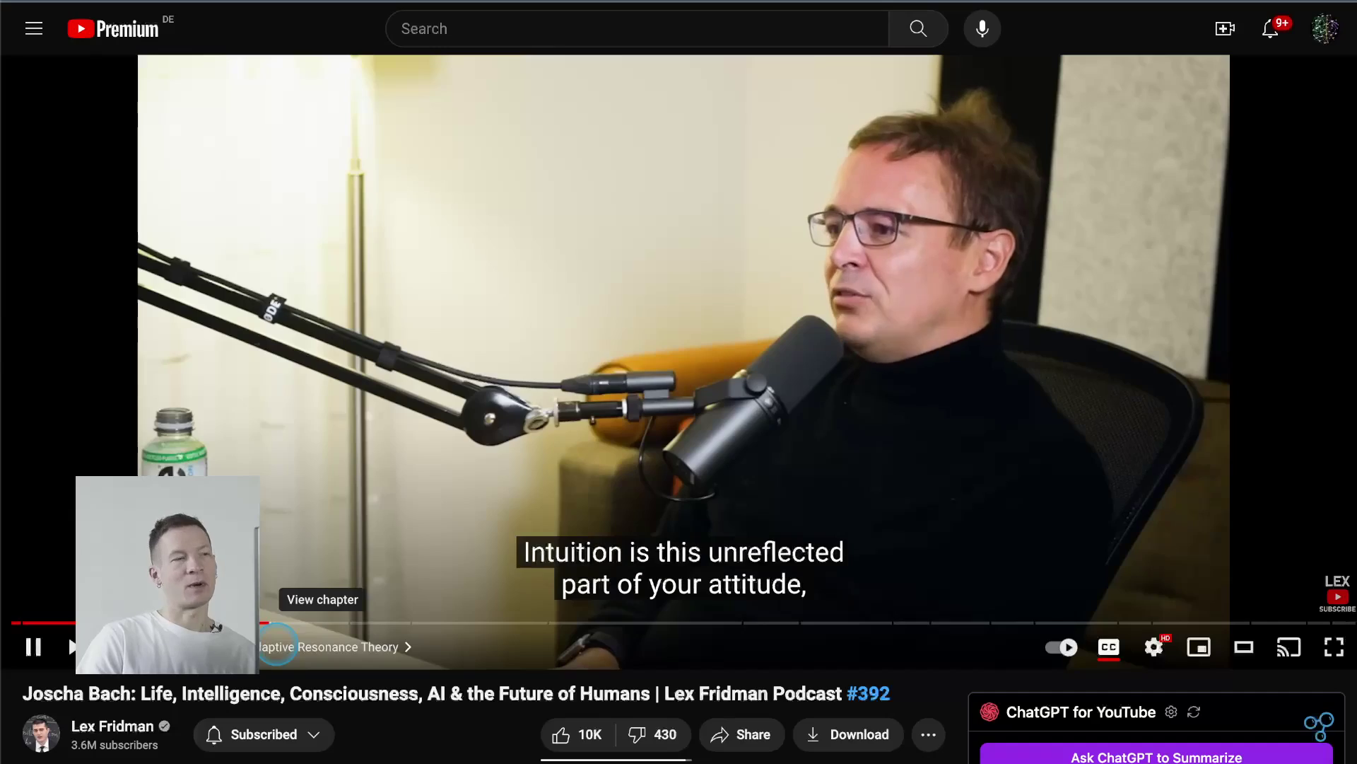
# - Pause the interview on the line calling intuition the unreflected part of your attitude
pyautogui.moveTo(106, 622); pyautogui.dragTo(106, 490)
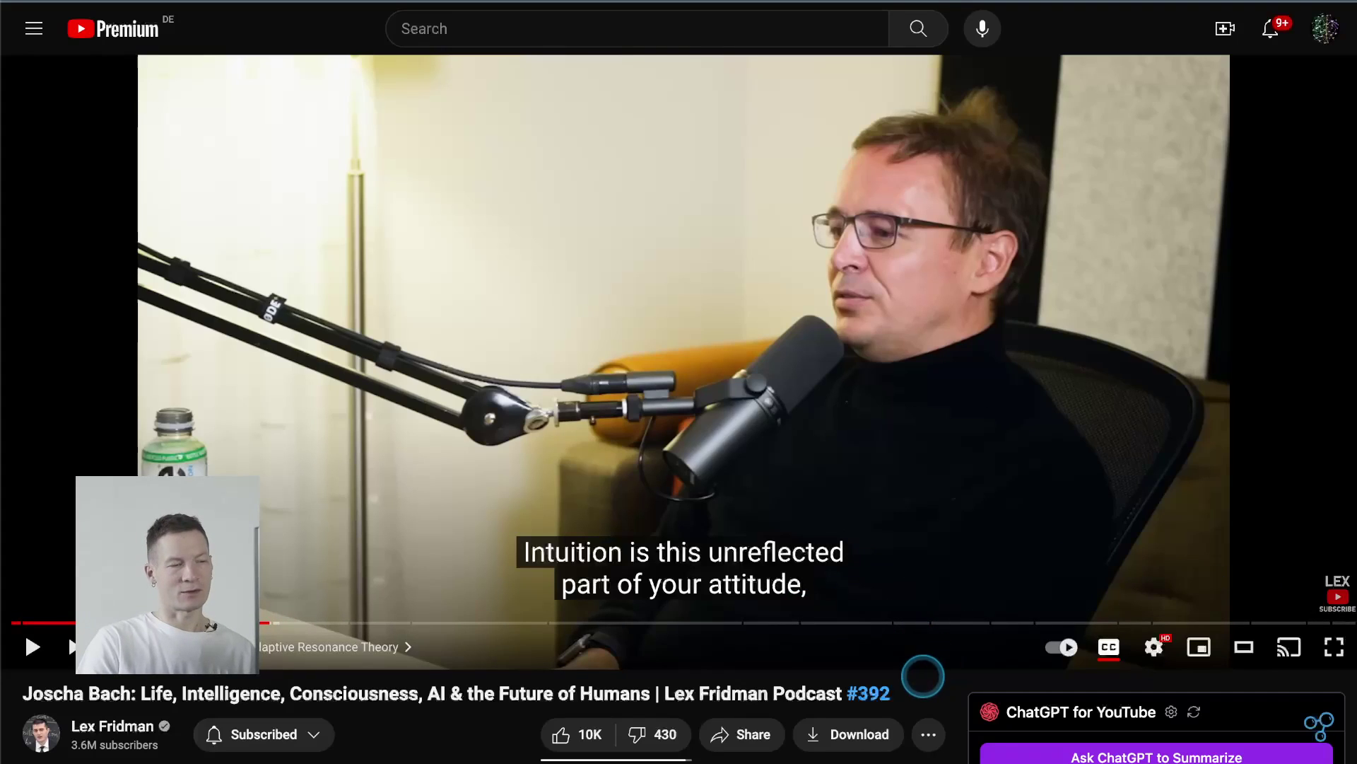
pyautogui.scroll(-1, 917, 672)
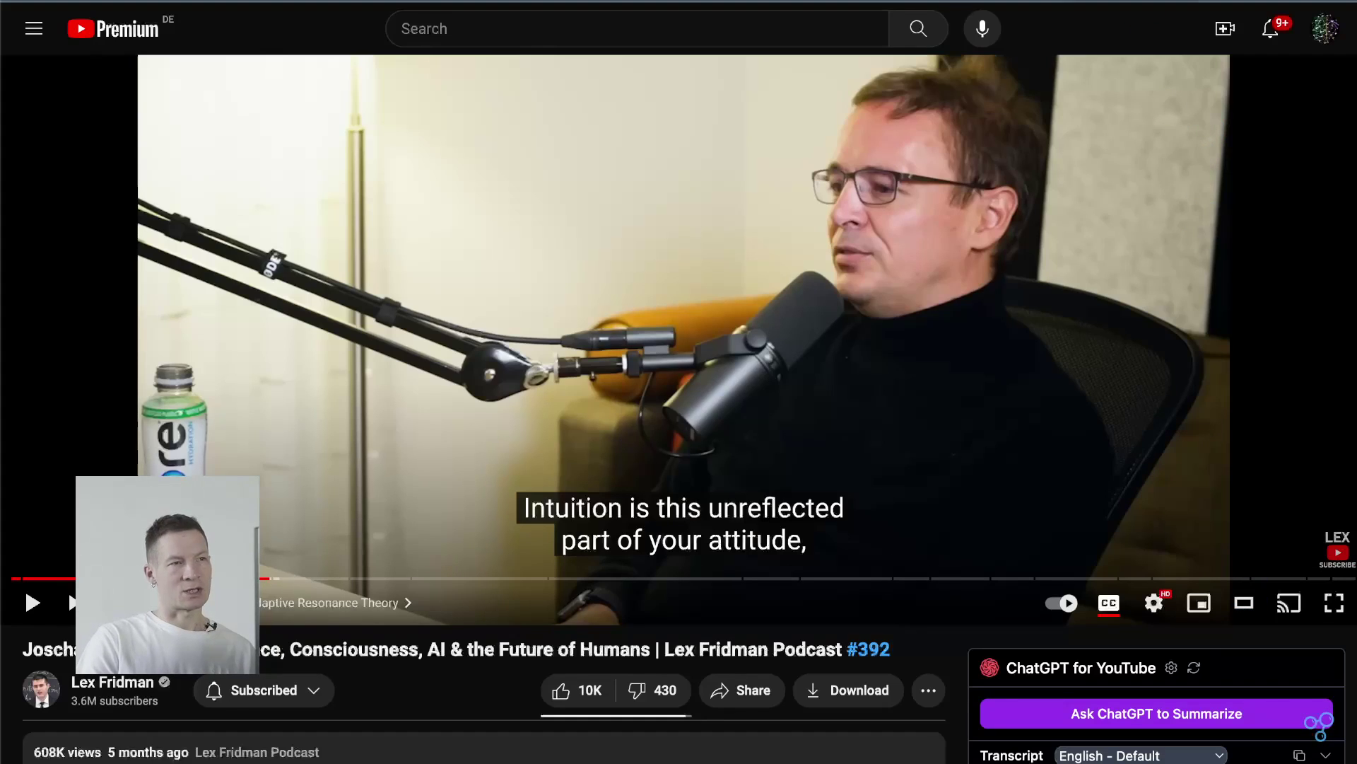
# - Run the InfraNodus extension on the video and read its Artificial Intelligence–Human Existence blind-spot question
pyautogui.click(1319, 727)
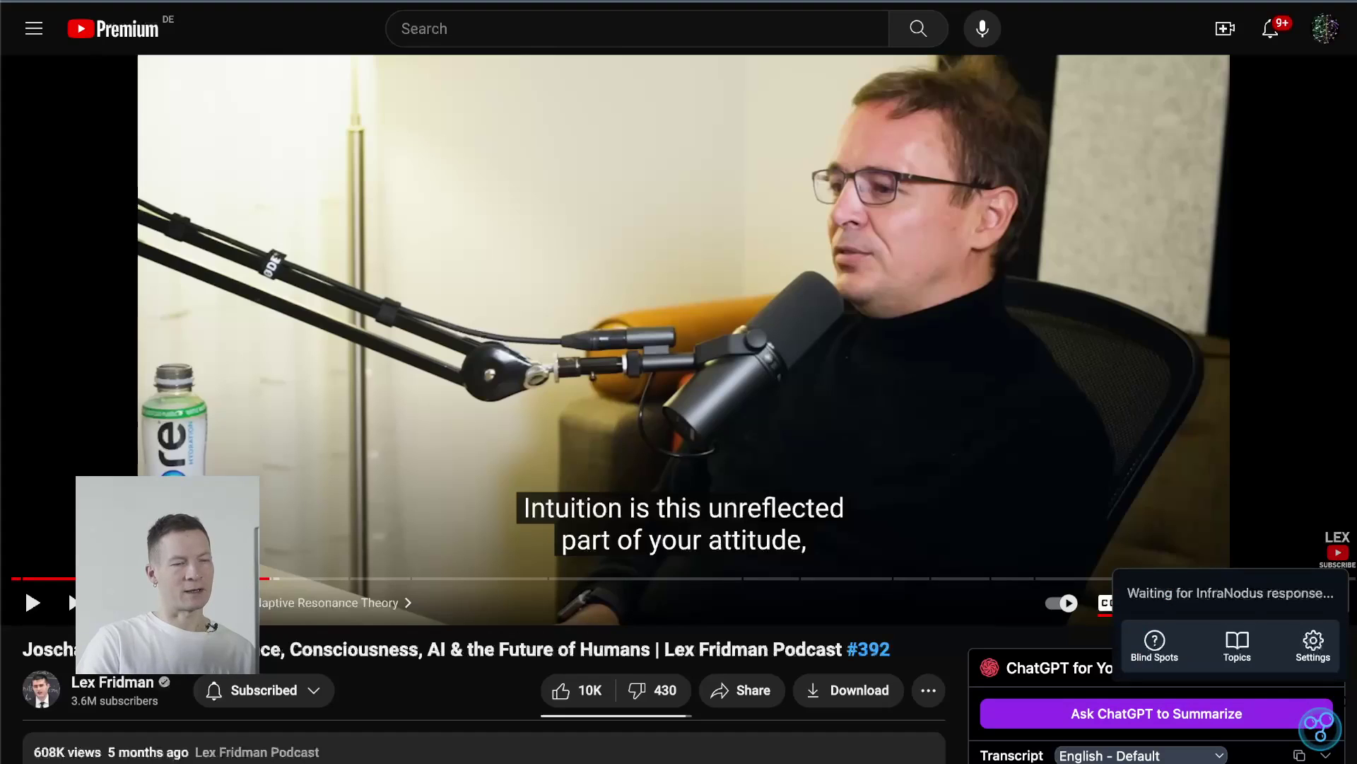
pyautogui.moveTo(1337, 551)
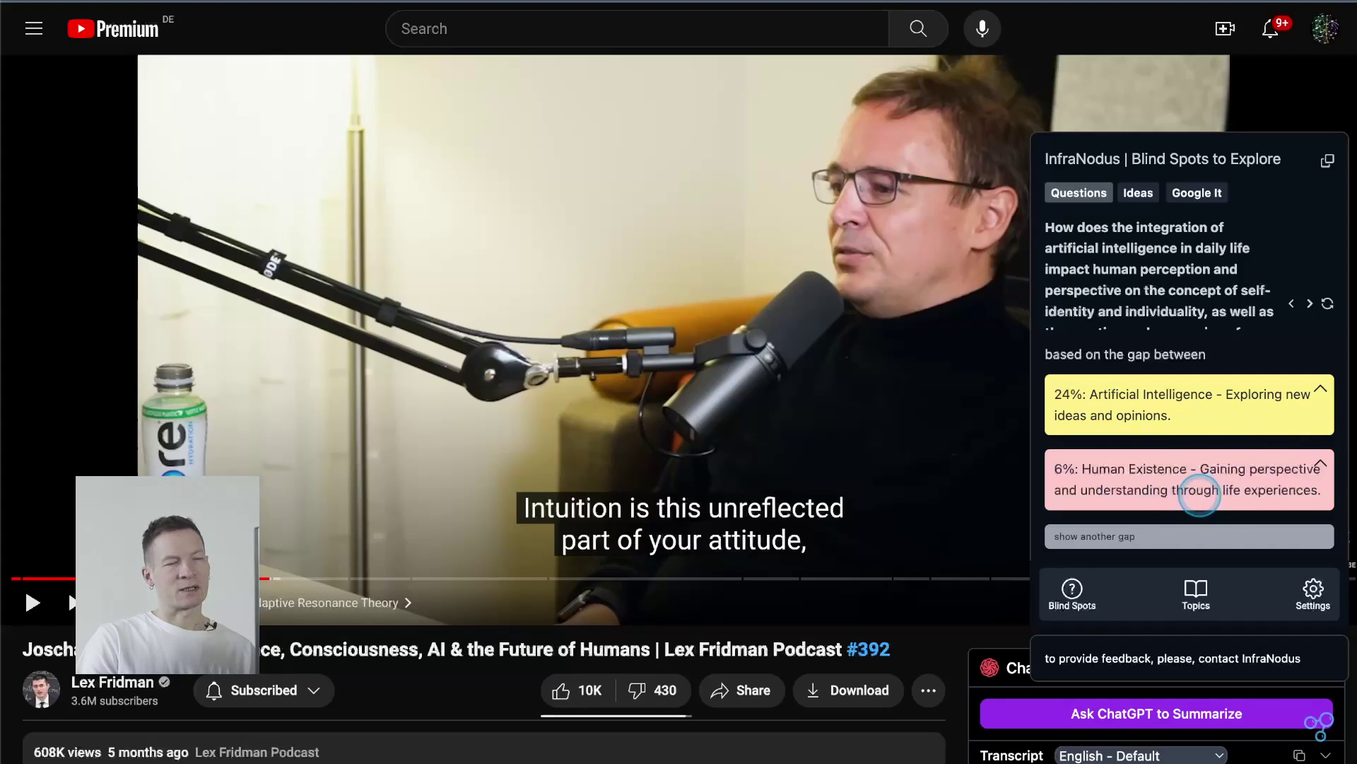
pyautogui.scroll(-1, 1145, 298)
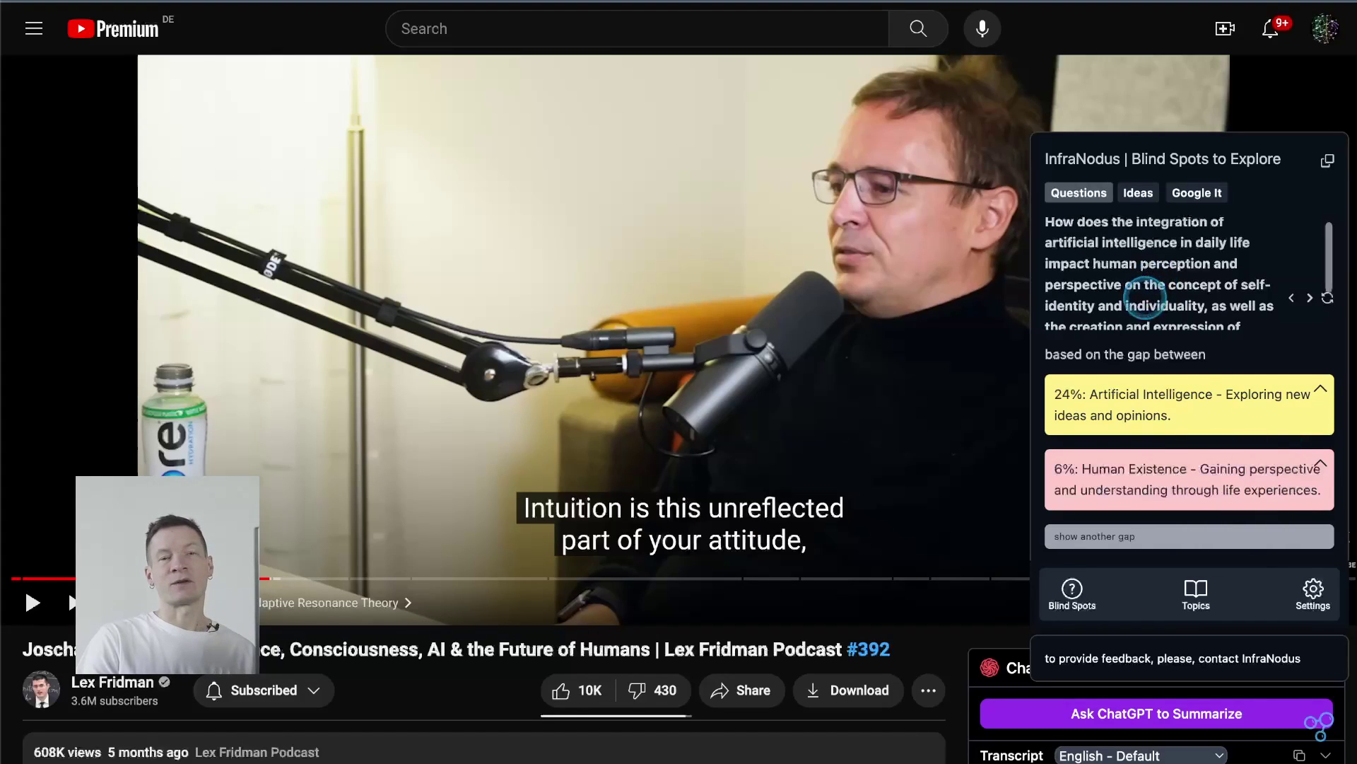
pyautogui.scroll(-1, 1145, 298)
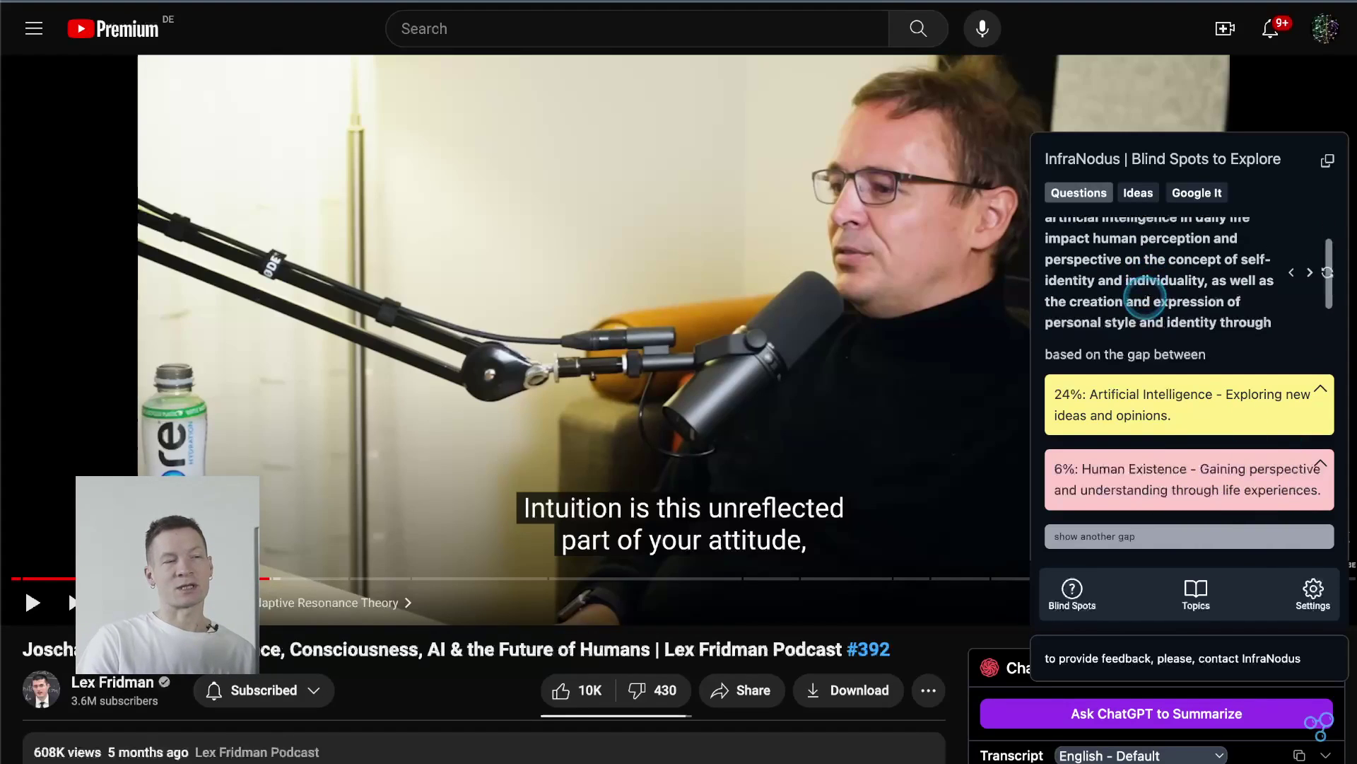
pyautogui.scroll(2, 1146, 298)
pyautogui.scroll(-1, 1145, 297)
pyautogui.scroll(1, 1145, 298)
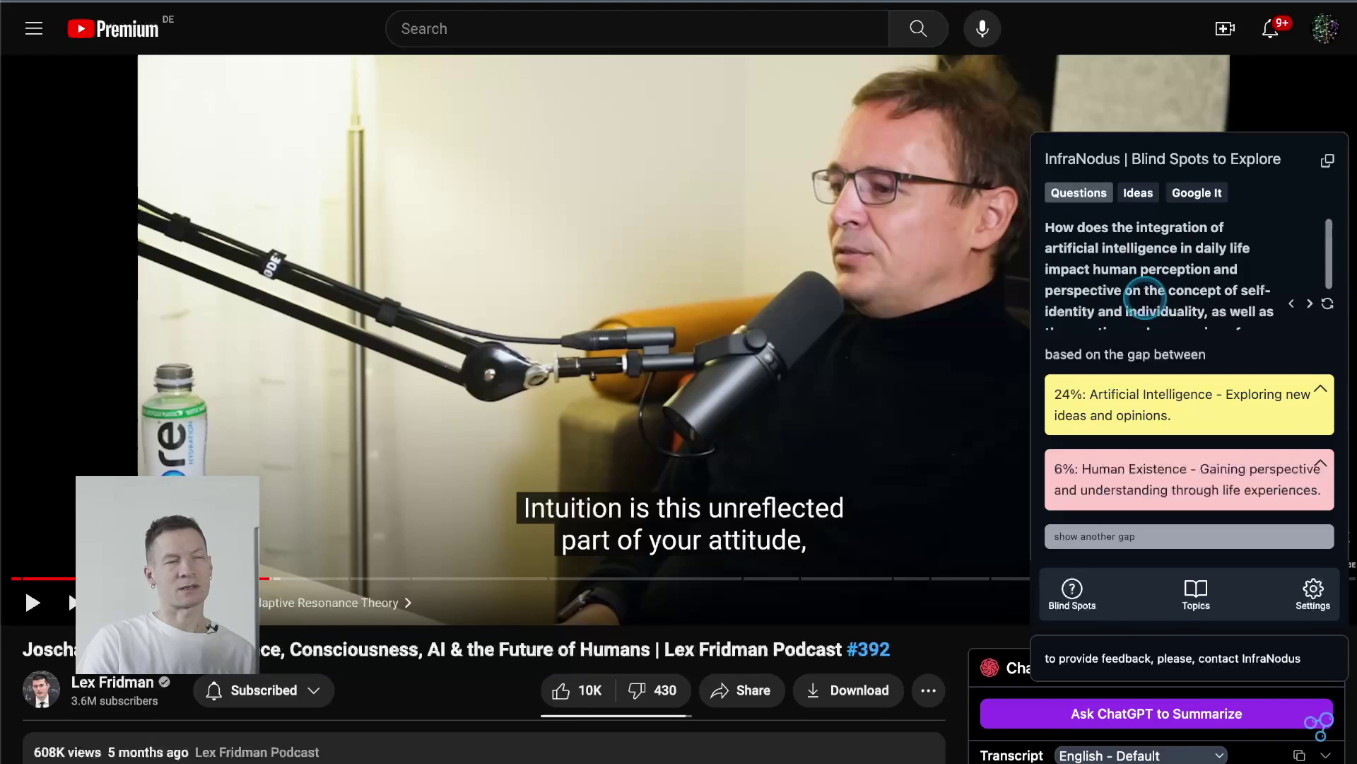
pyautogui.scroll(-1, 1147, 265)
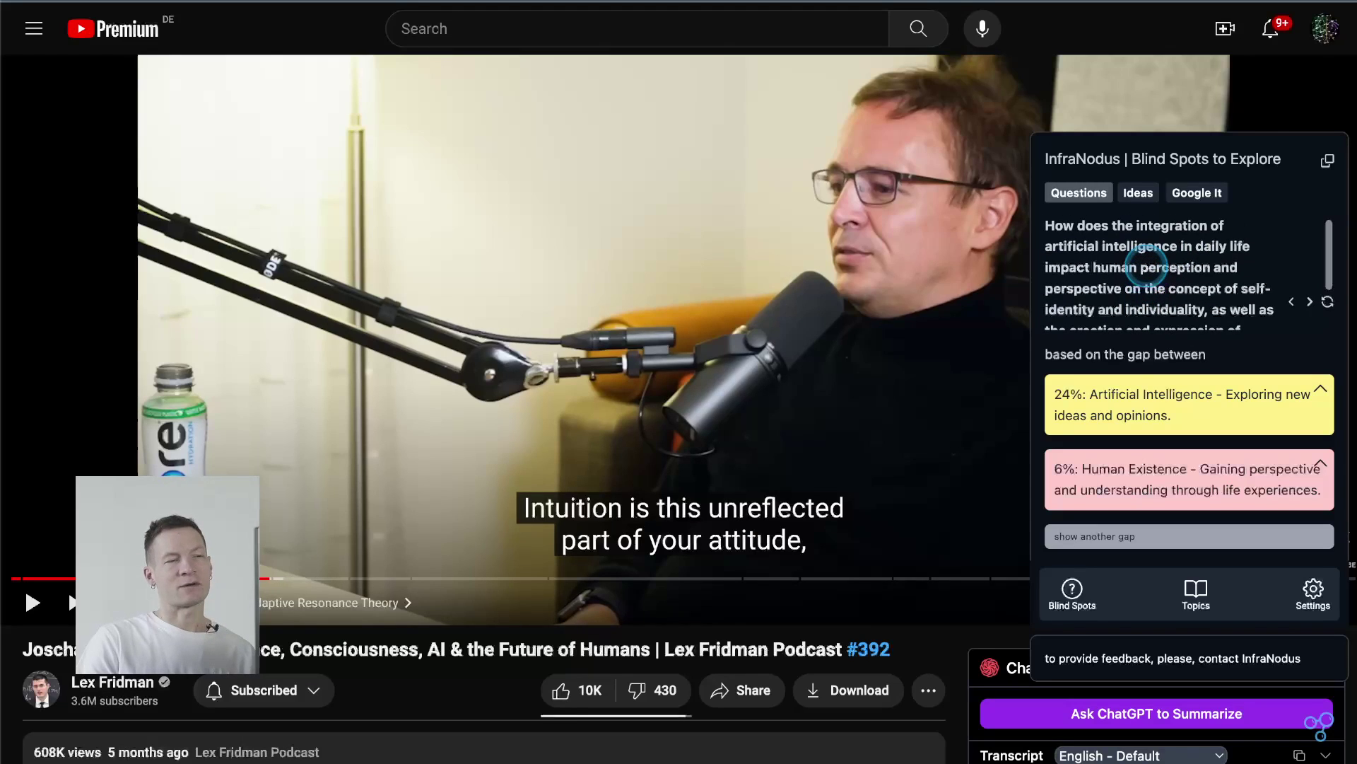
pyautogui.scroll(-1, 1147, 265)
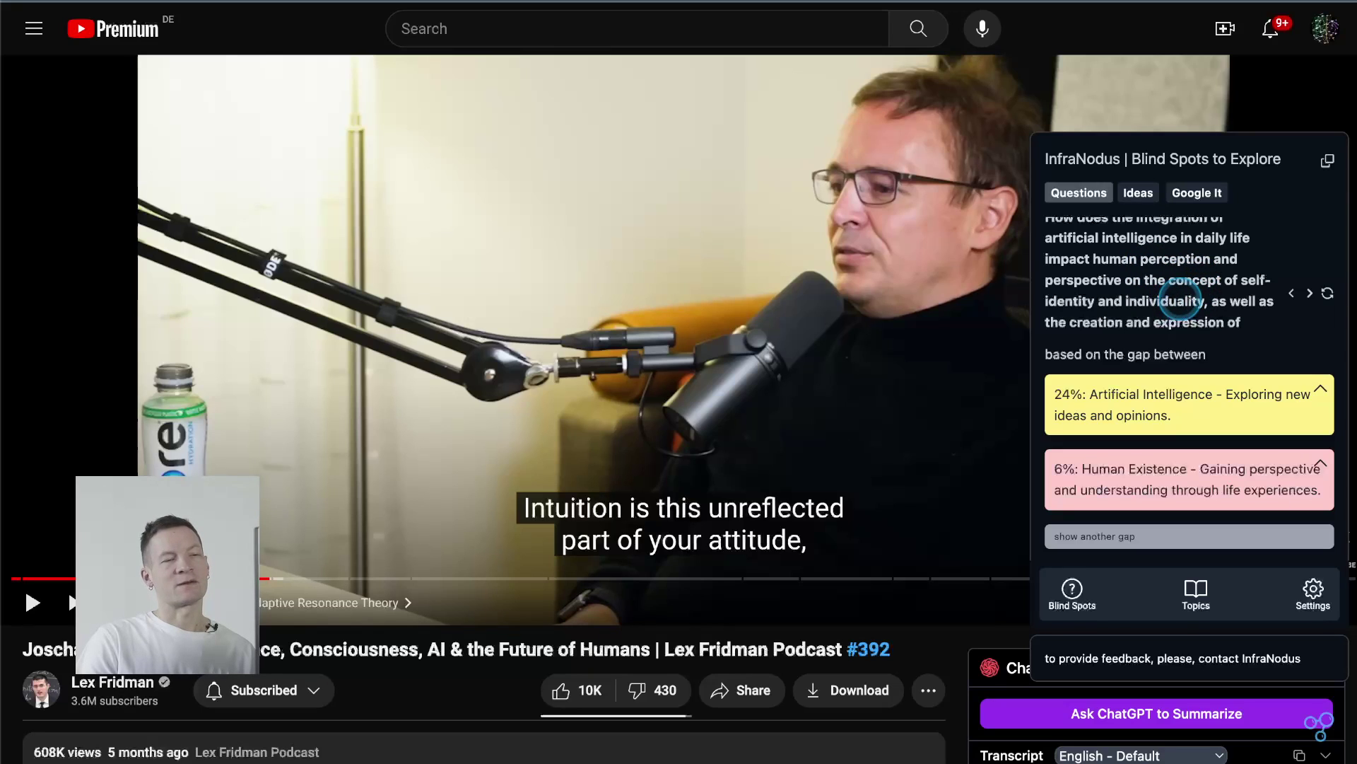
pyautogui.scroll(-2, 1178, 297)
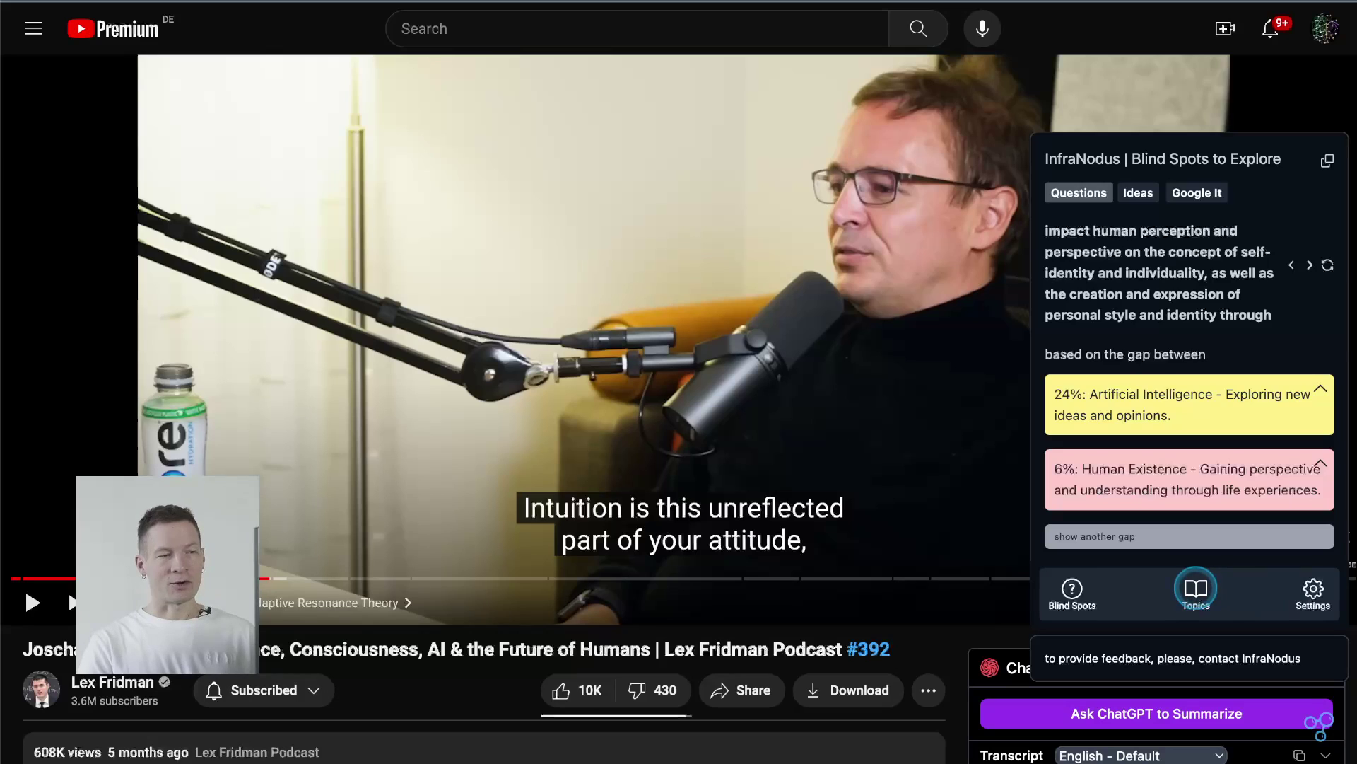
# - Review the video's main topics and their Summary tab, then go back to Blind Spots
pyautogui.click(1195, 588)
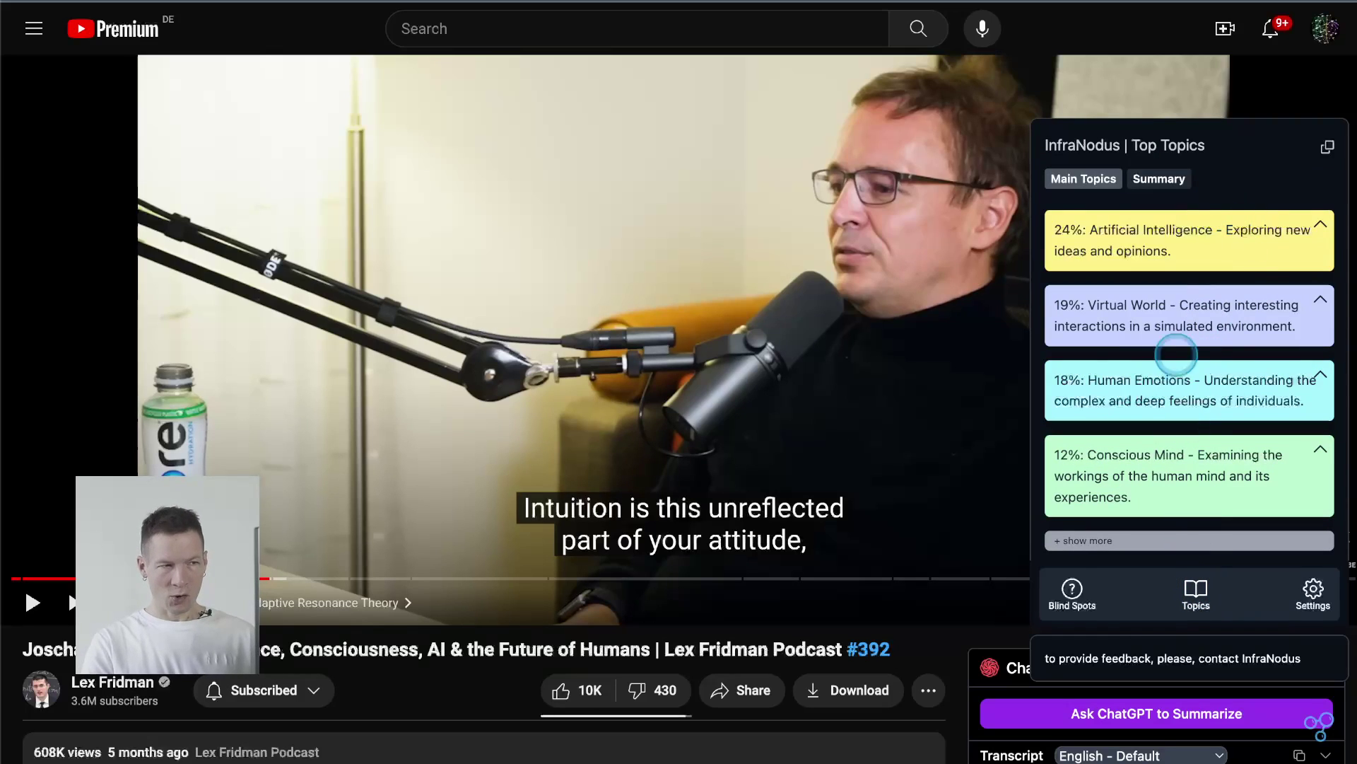
pyautogui.click(1158, 178)
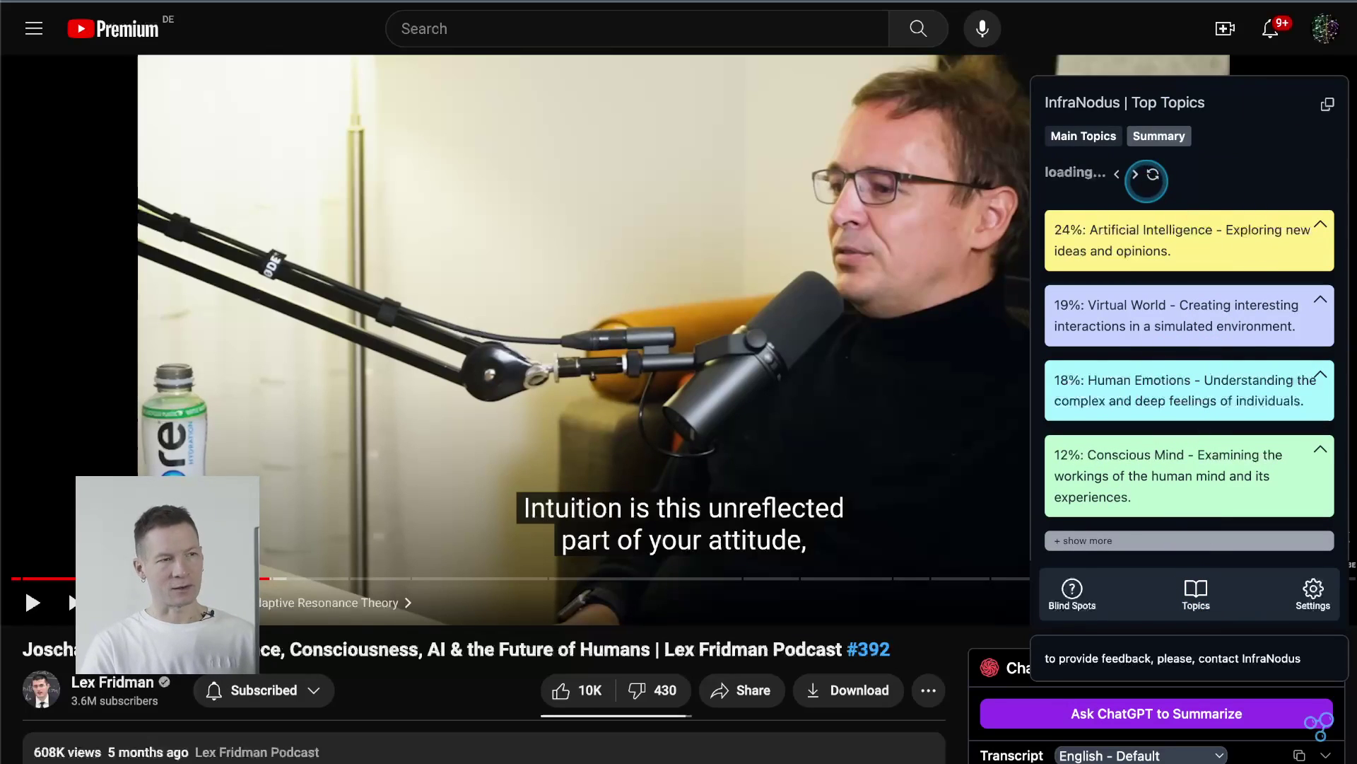
pyautogui.scroll(-1, 1138, 403)
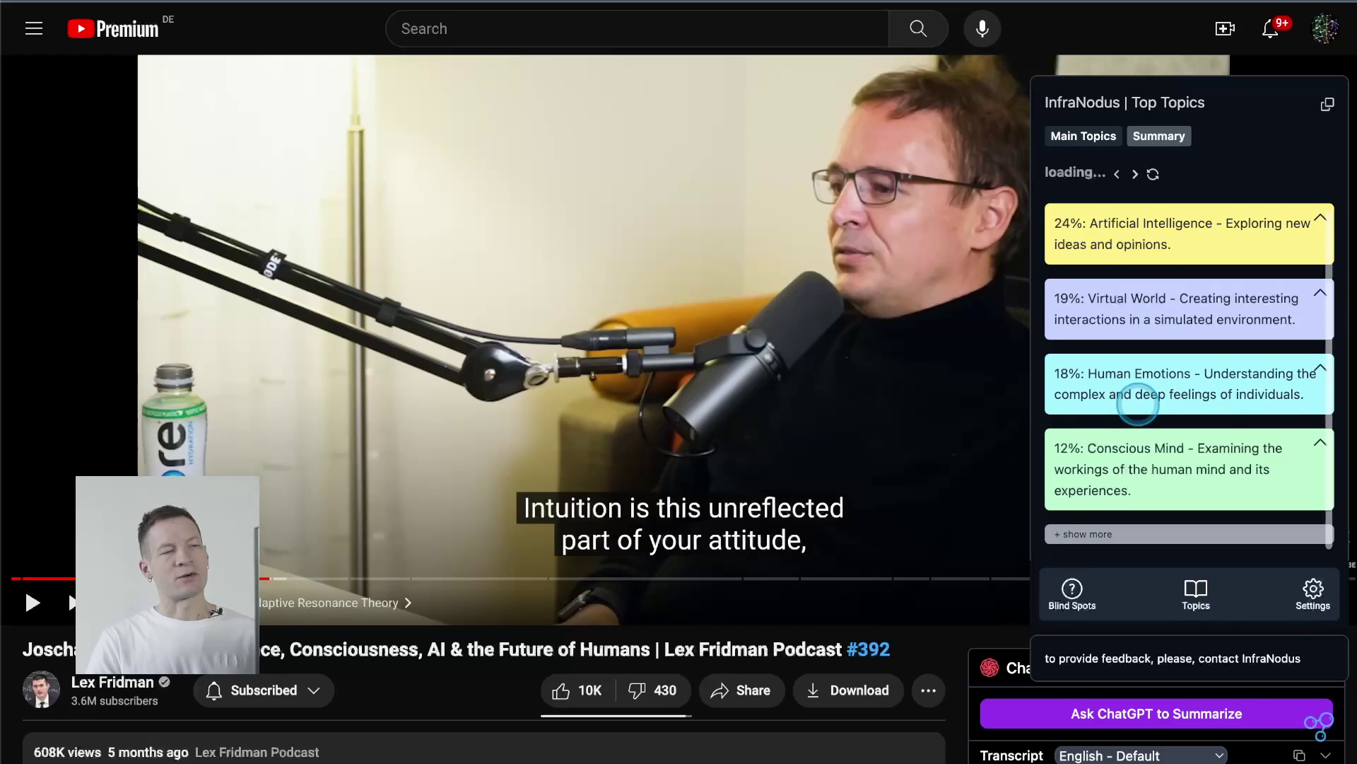
pyautogui.scroll(1, 1138, 403)
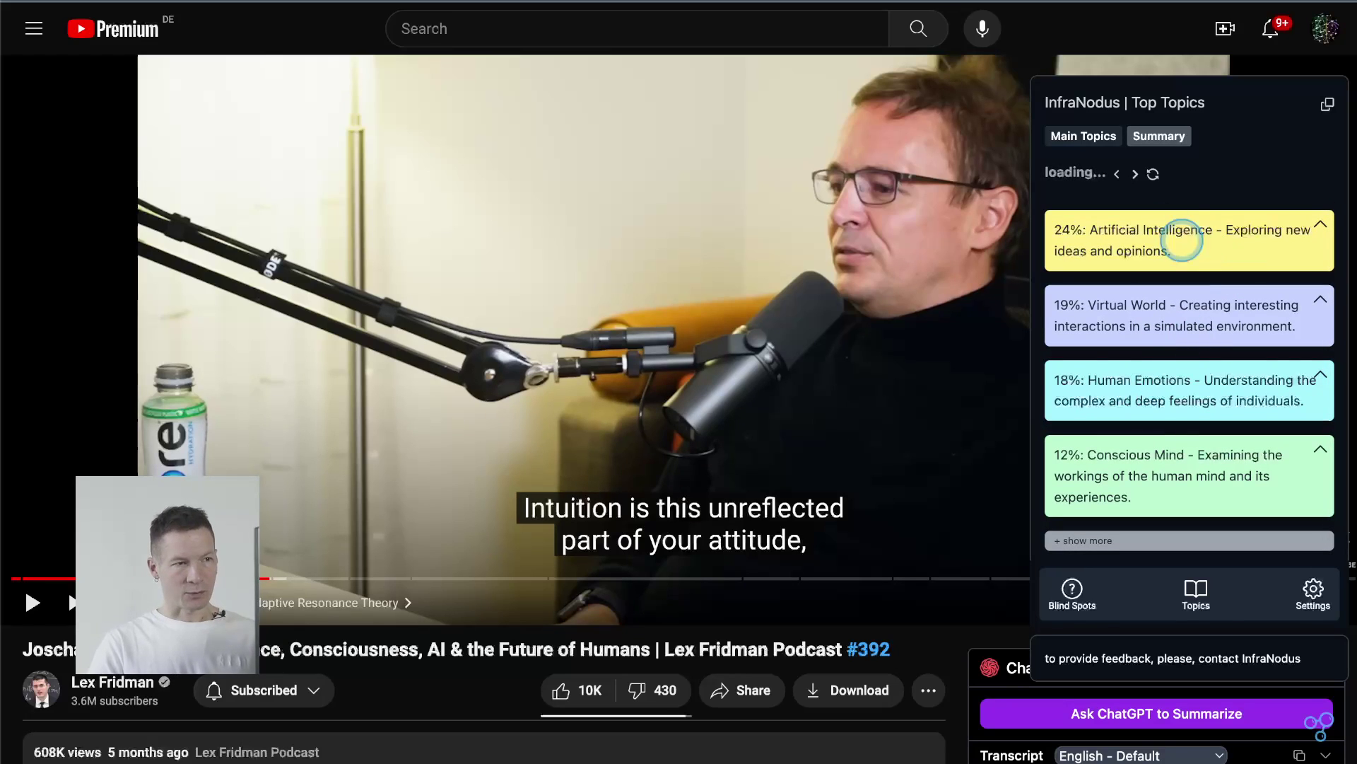
pyautogui.scroll(-1, 1128, 373)
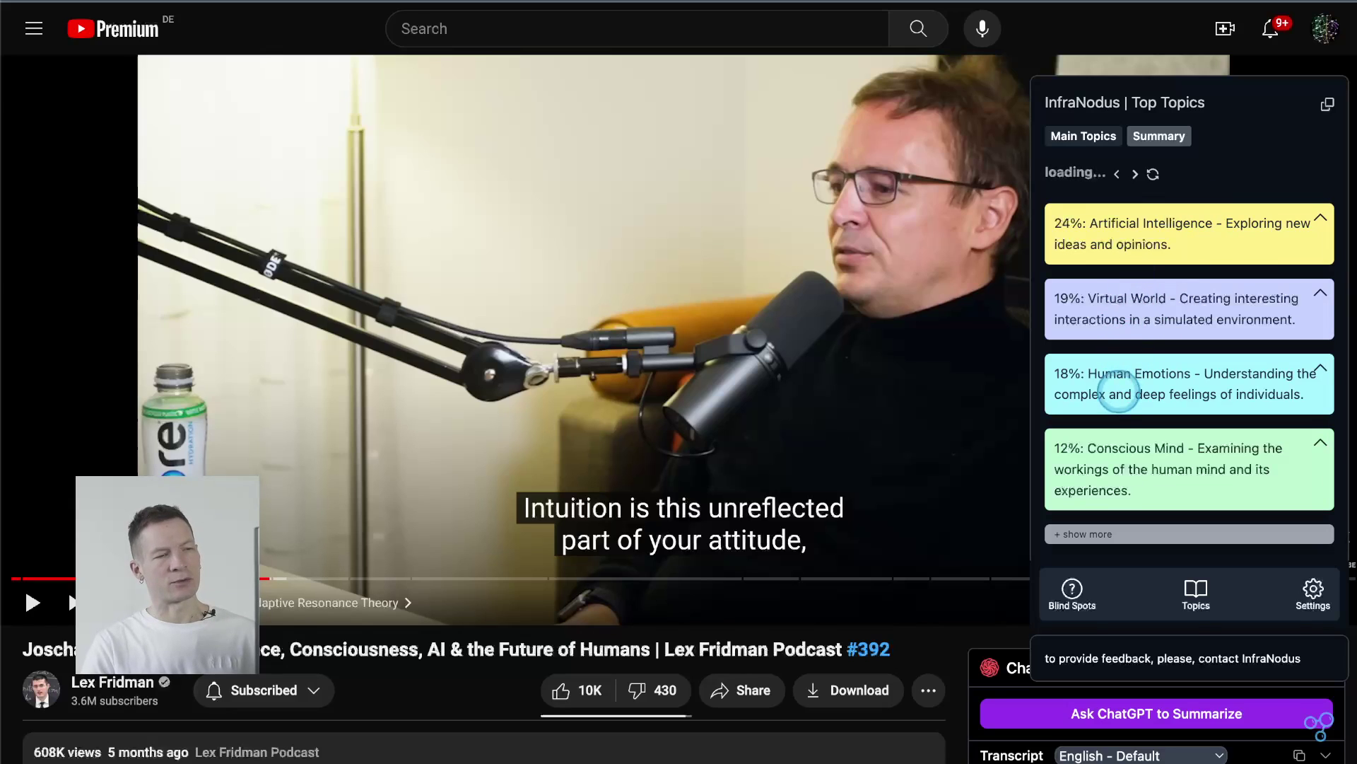
pyautogui.click(1088, 135)
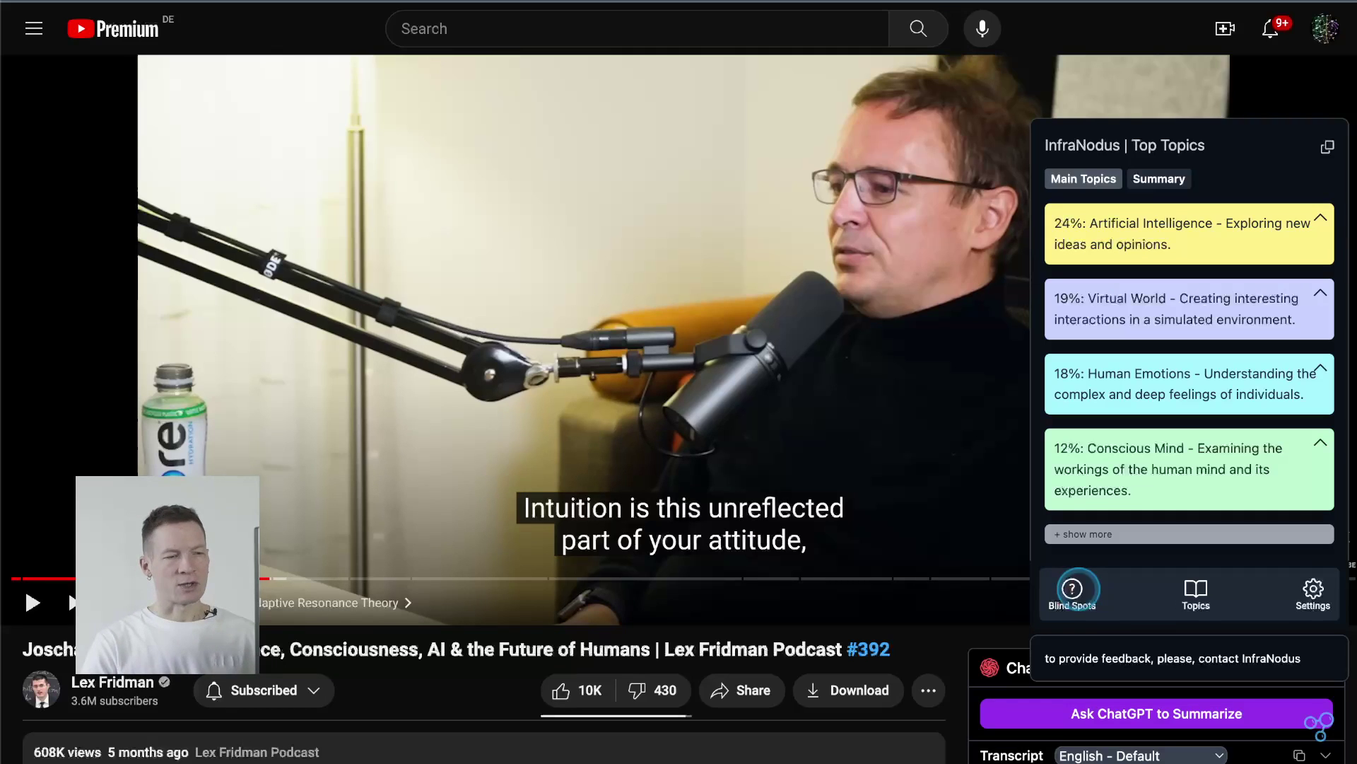
pyautogui.click(1072, 589)
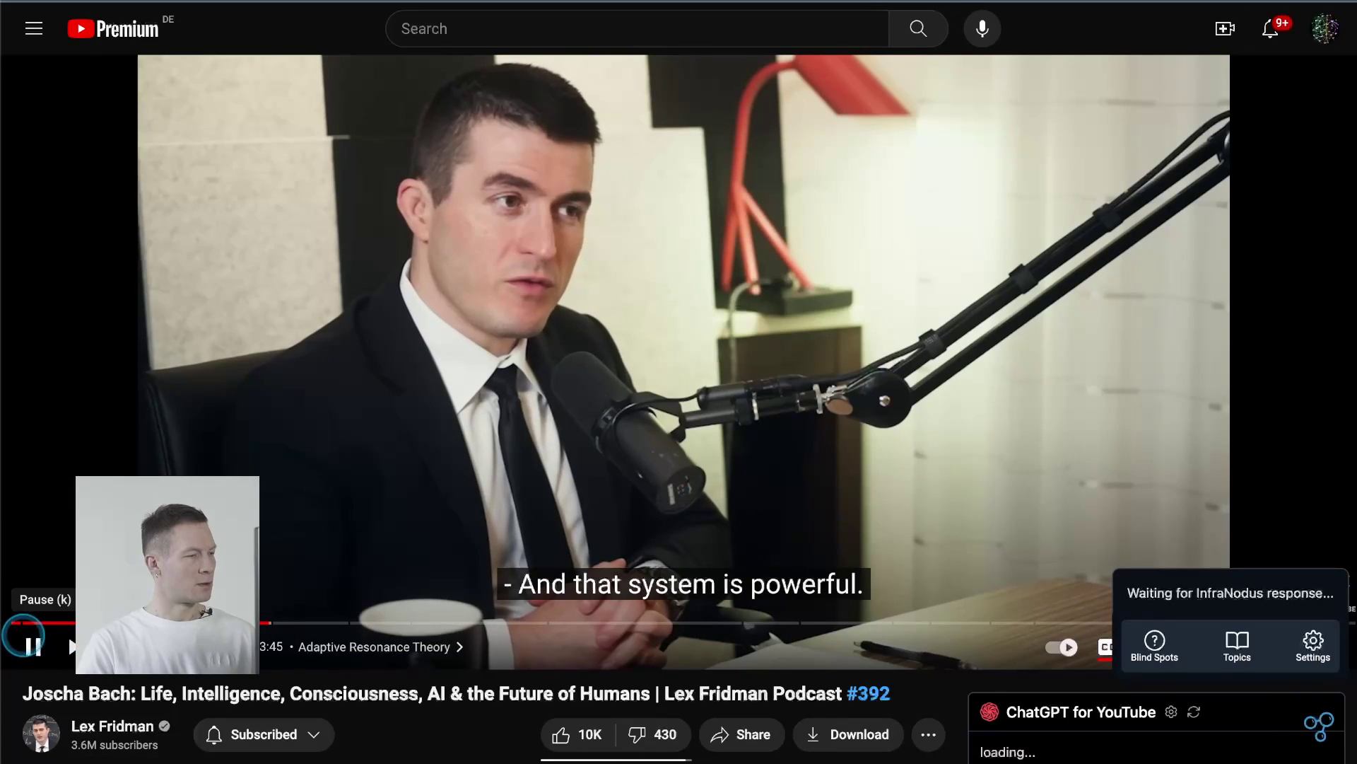
# - Pause the Joscha Bach interview and generate a text summary of its top topics
pyautogui.click(34, 647)
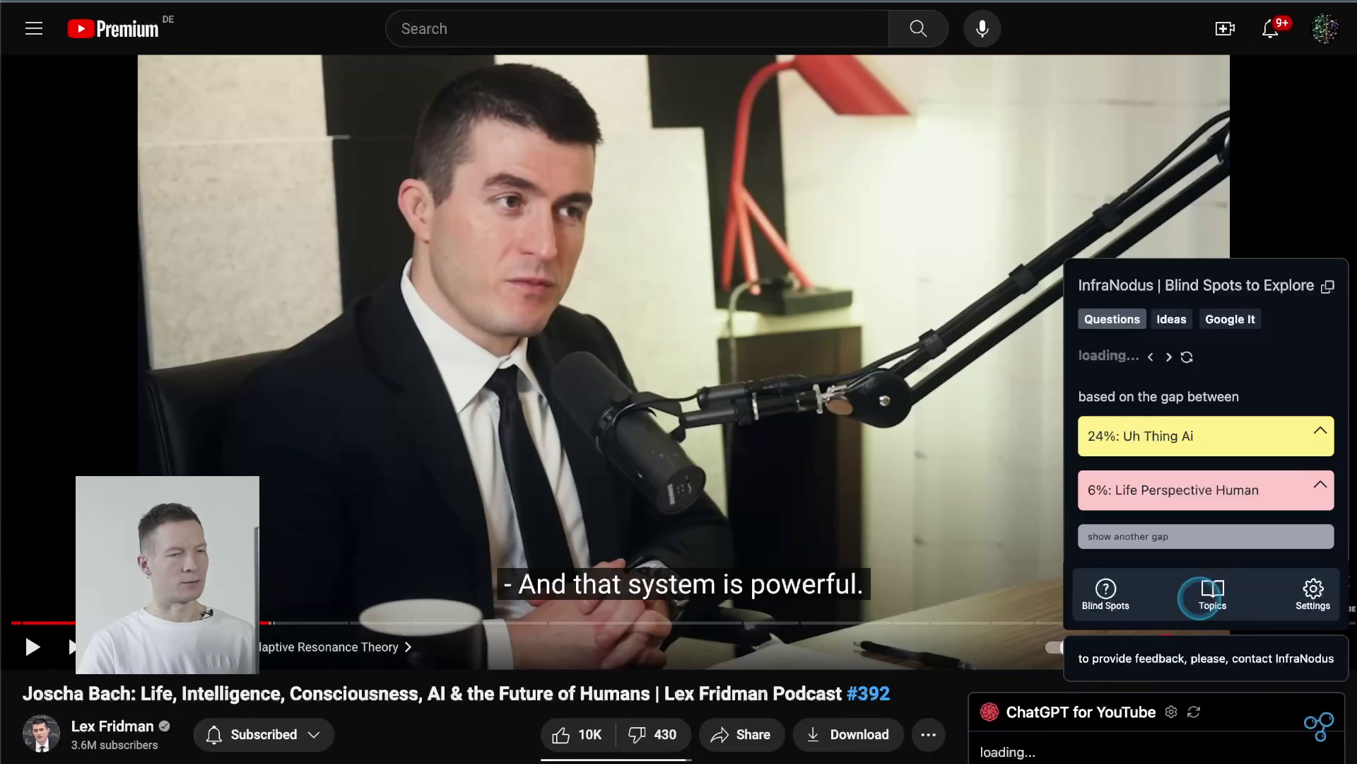
pyautogui.click(1206, 596)
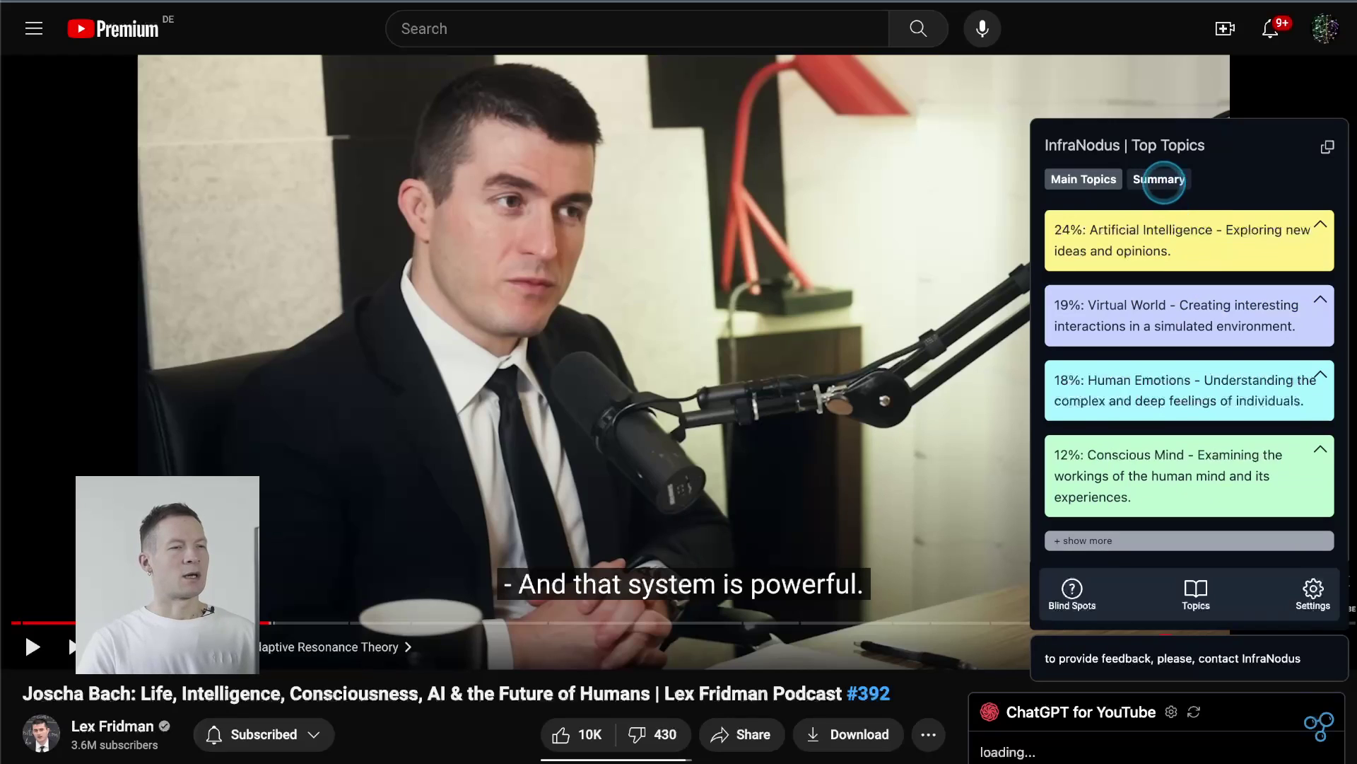
pyautogui.click(1159, 180)
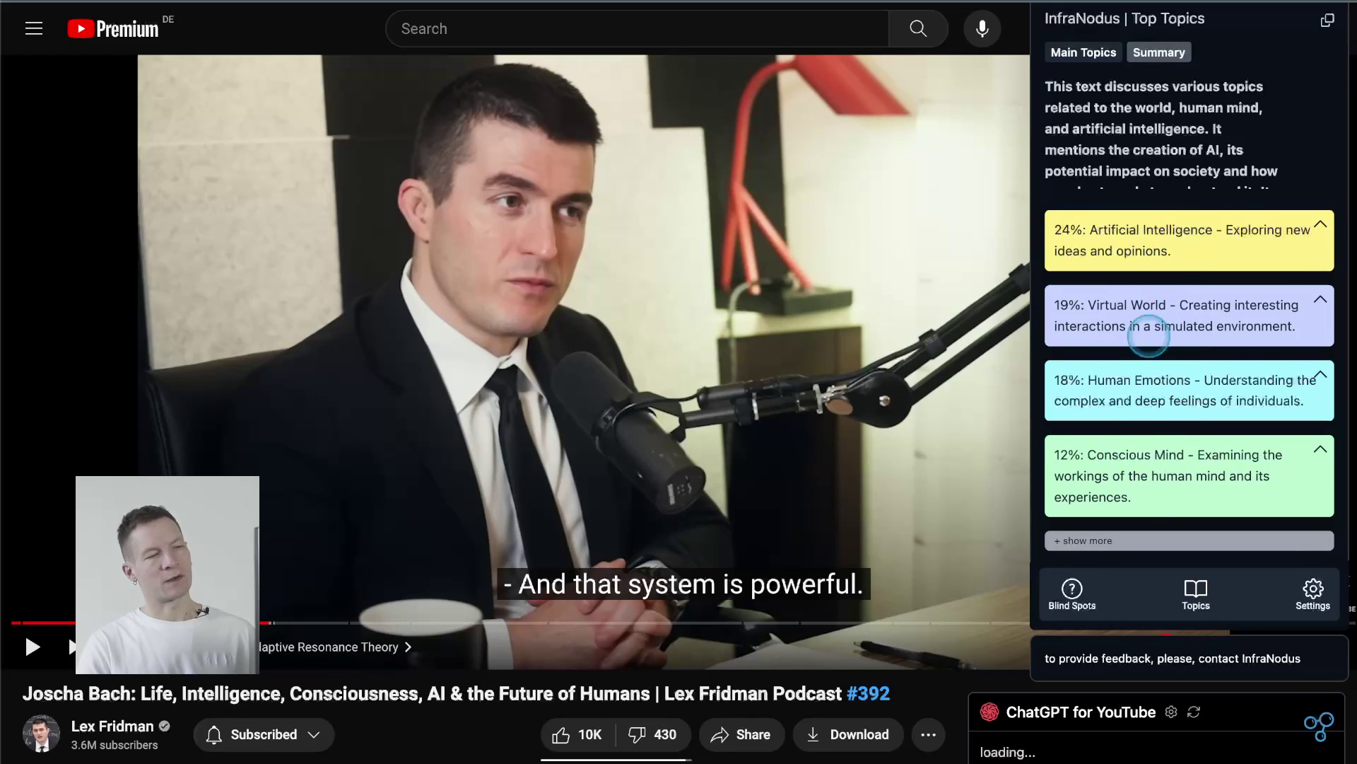
# - Read through the topic summary, return to Blind Spots, and close the InfraNodus panel
pyautogui.scroll(-2, 1156, 142)
pyautogui.scroll(2, 1156, 140)
pyautogui.scroll(-2, 1156, 140)
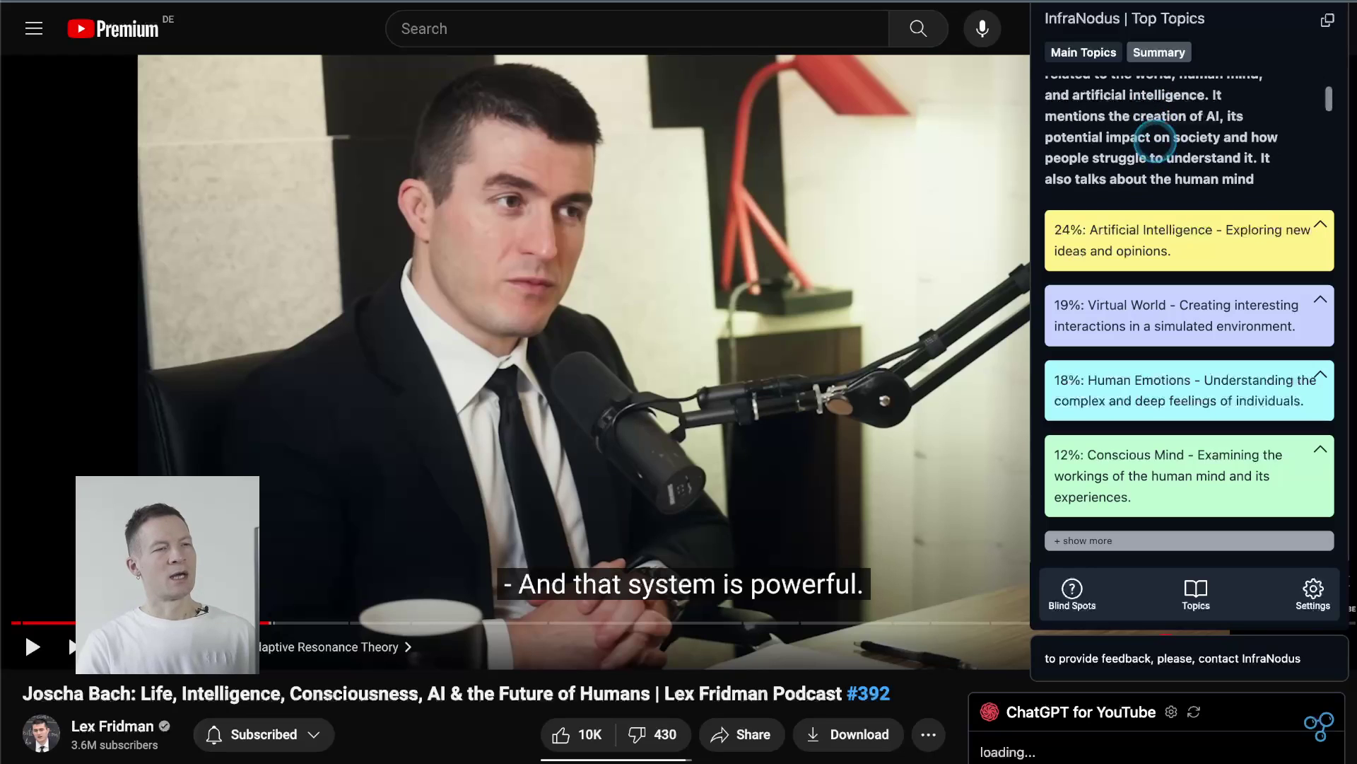
pyautogui.scroll(1, 1156, 140)
pyautogui.scroll(-1, 1156, 139)
pyautogui.scroll(1, 1156, 138)
pyautogui.scroll(-5, 1156, 139)
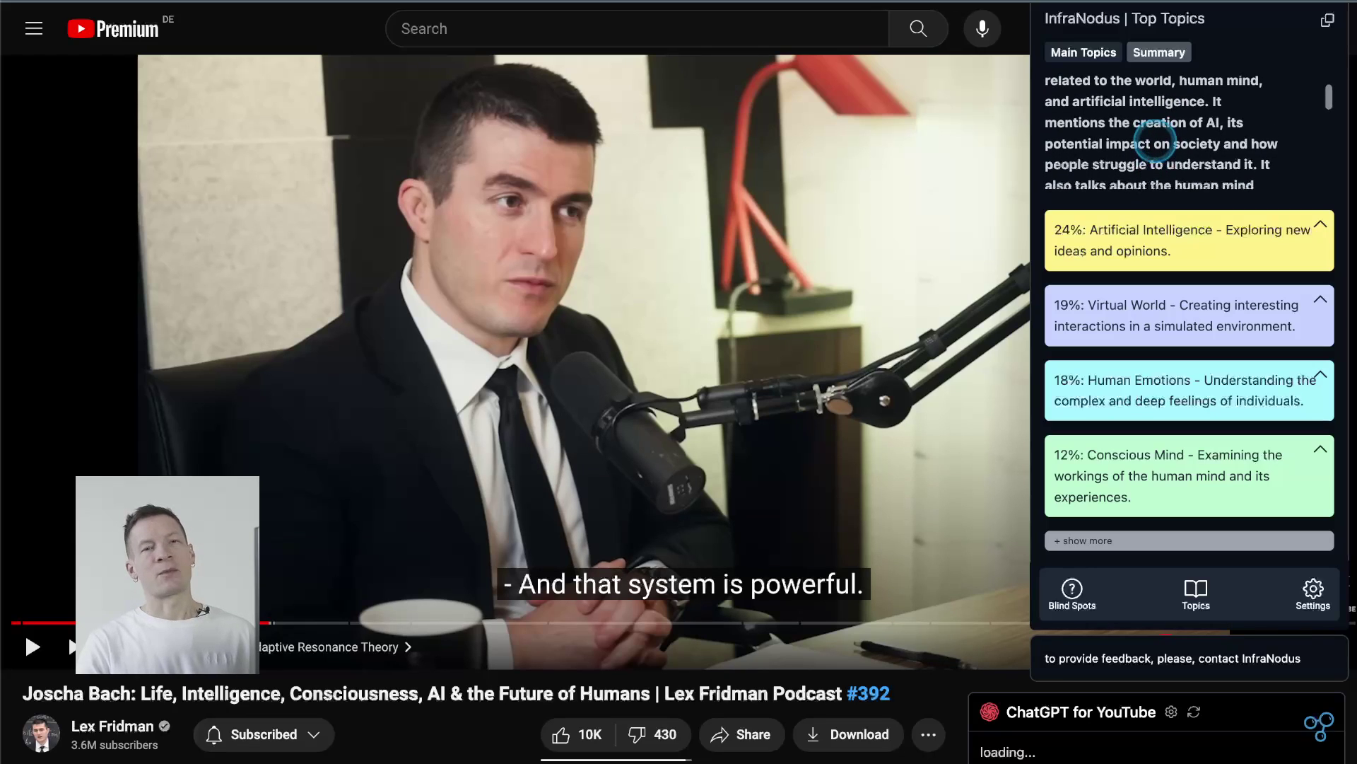
pyautogui.scroll(5, 1156, 142)
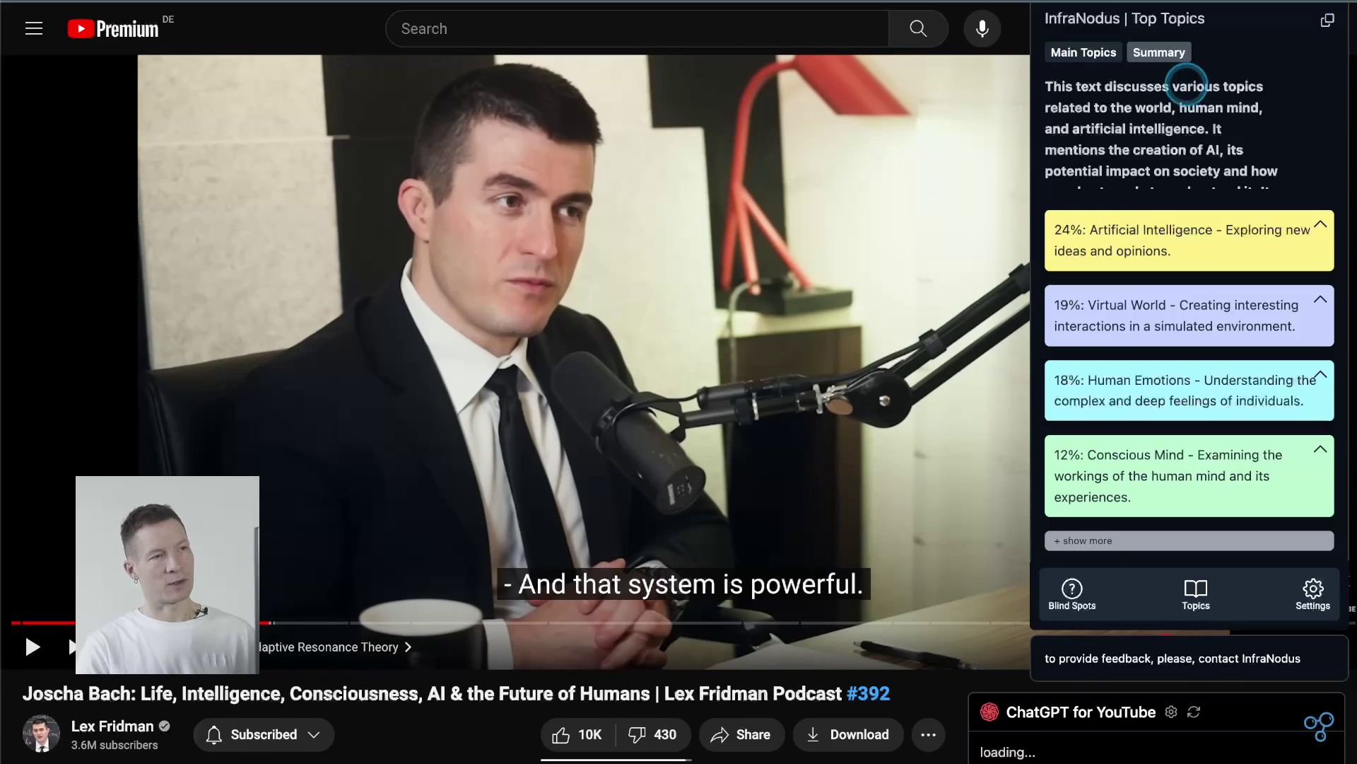
pyautogui.click(1075, 594)
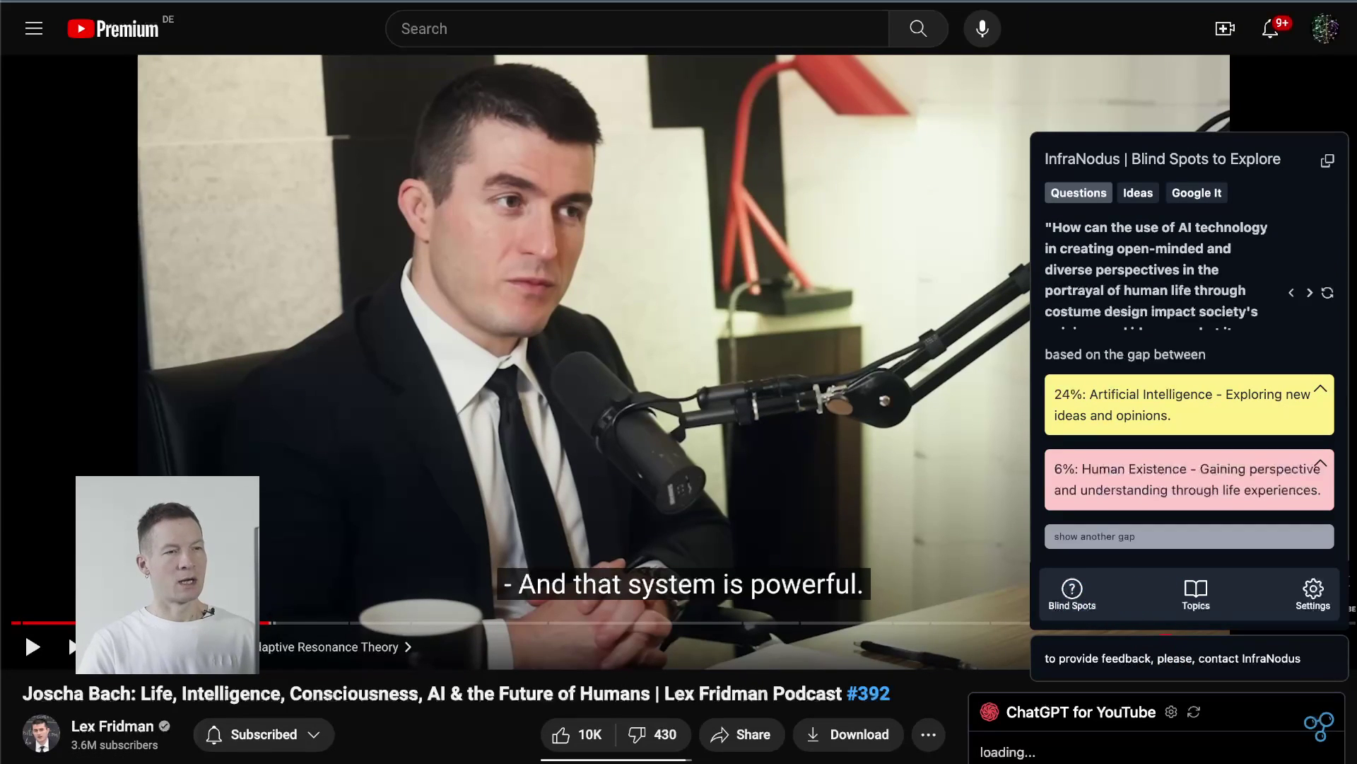
pyautogui.click(1317, 721)
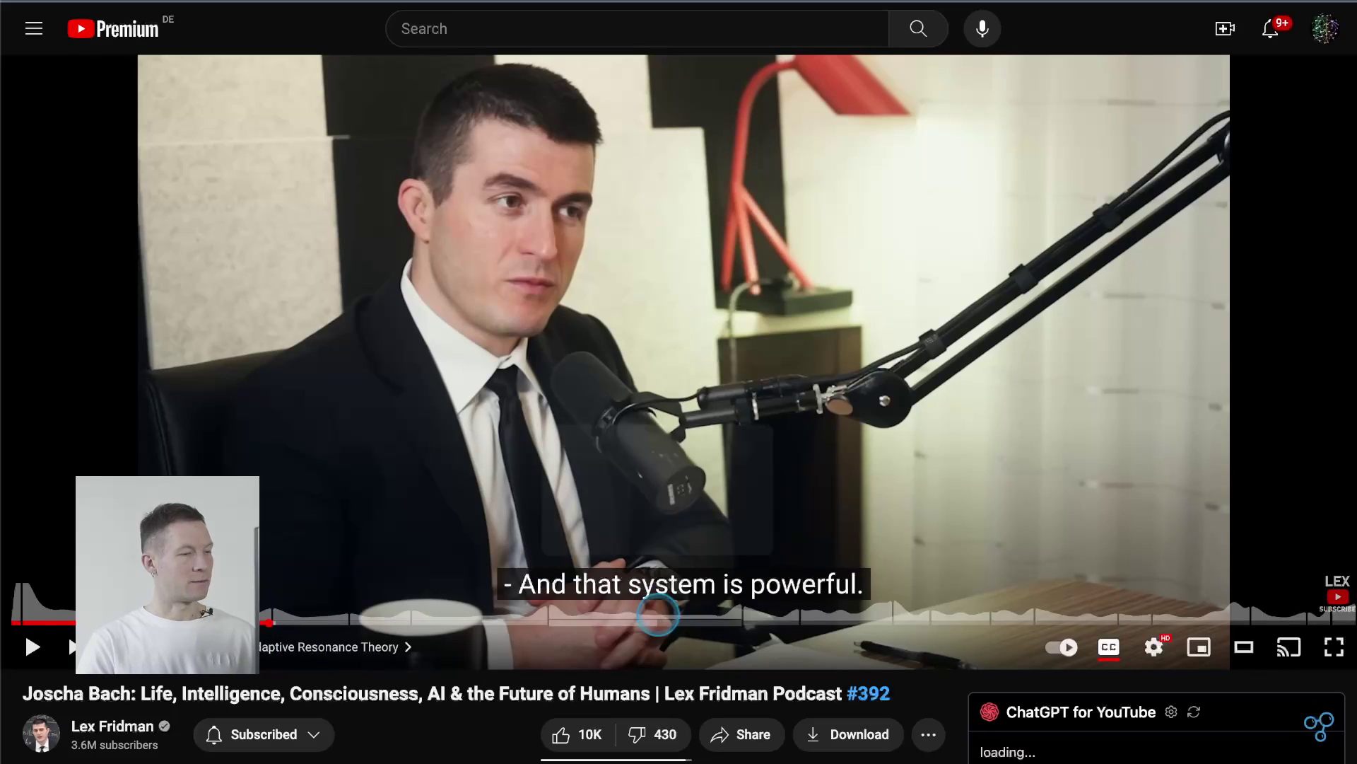
# - Switch to the youtube_subs_240127T1202 subtitle graph, led by the Creation Mind topic at 33%
pyautogui.hotkey('ctrl', 'Tab')
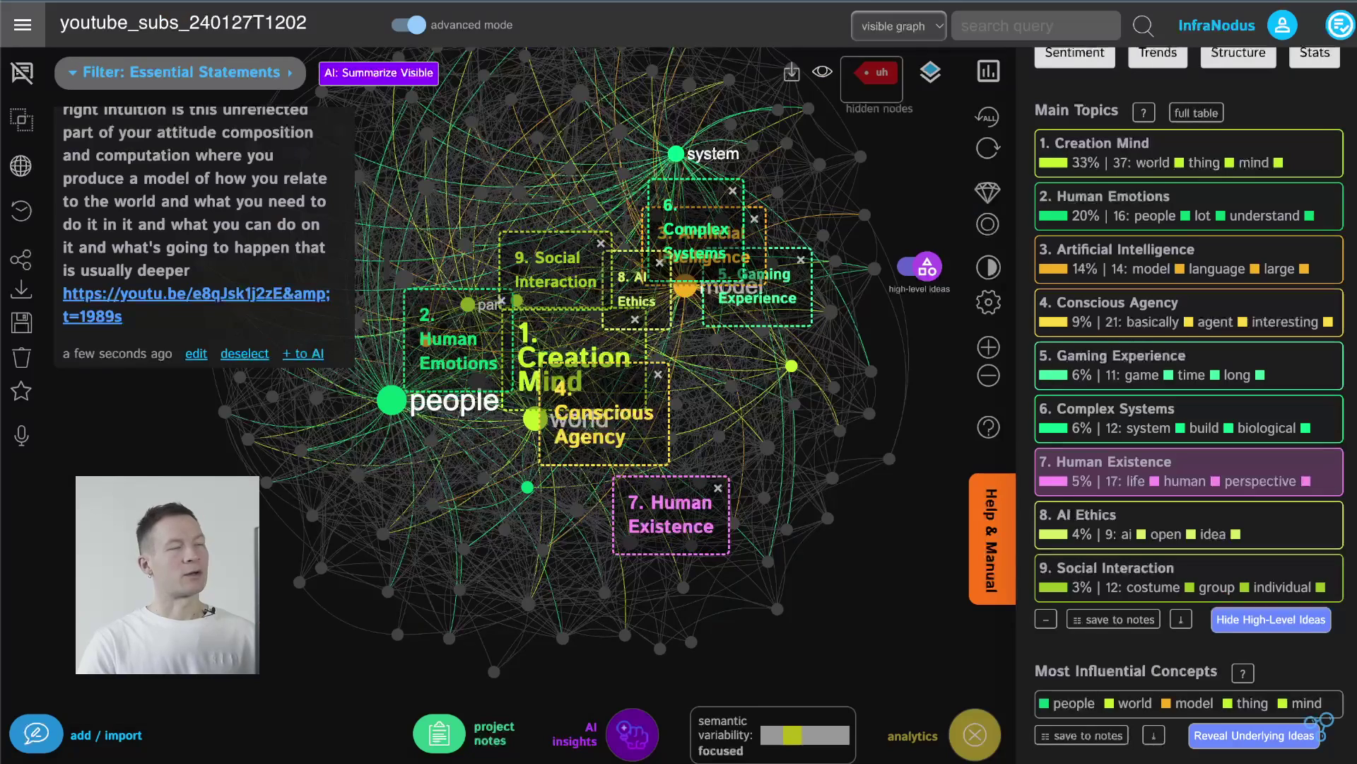